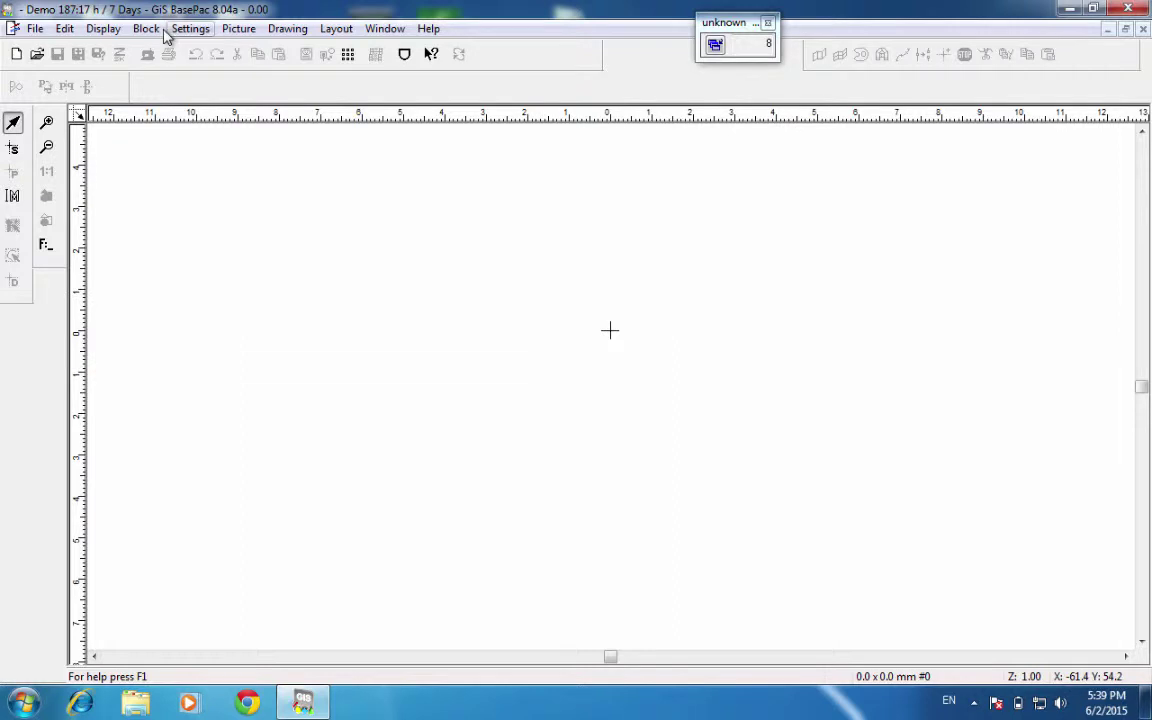
Open the design selection dialog and create a directory named Transport Codes on drive C
click(35, 28)
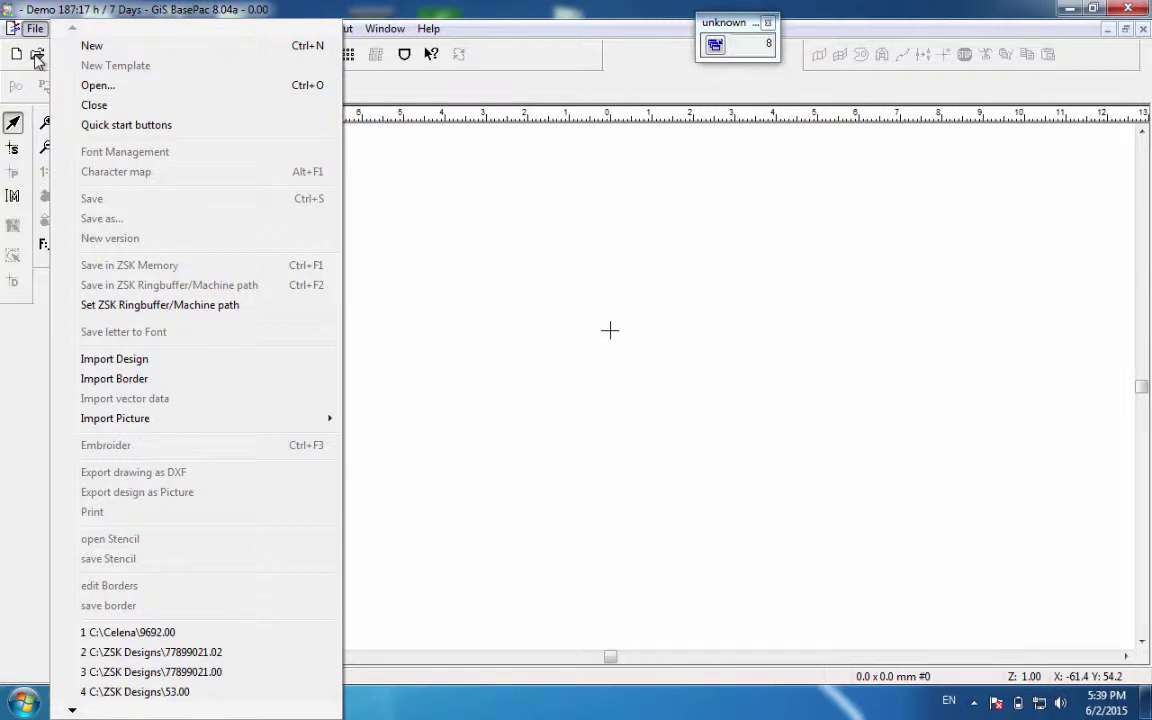
click(97, 86)
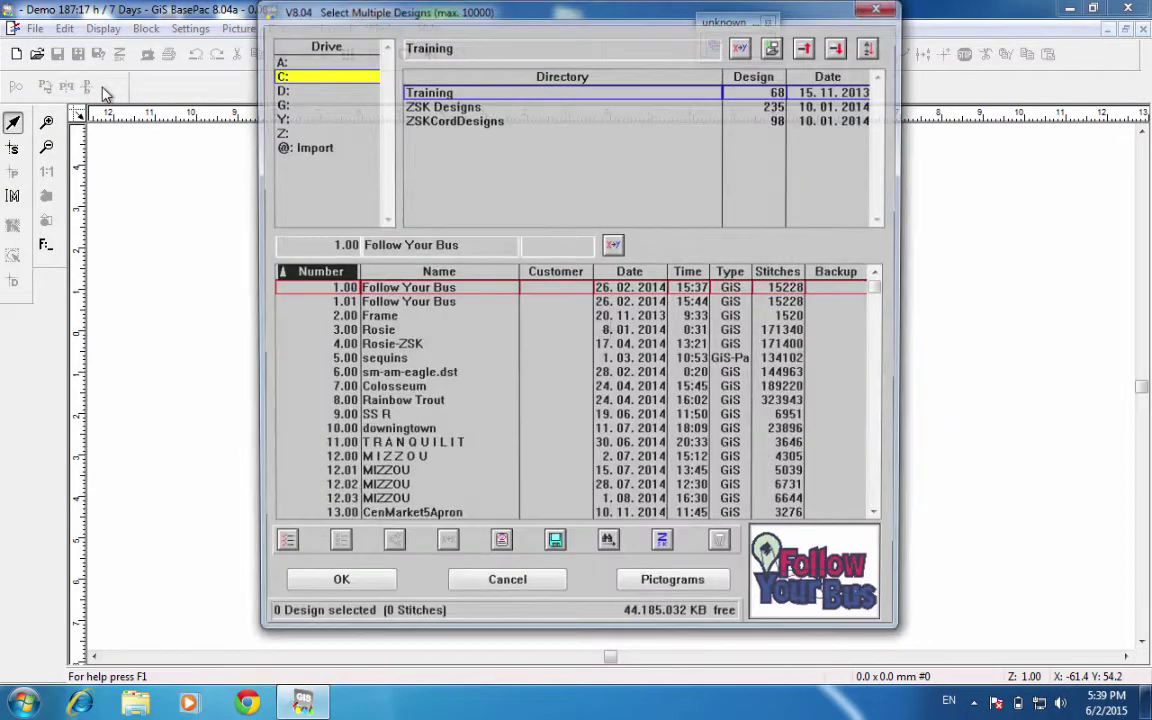
click(310, 145)
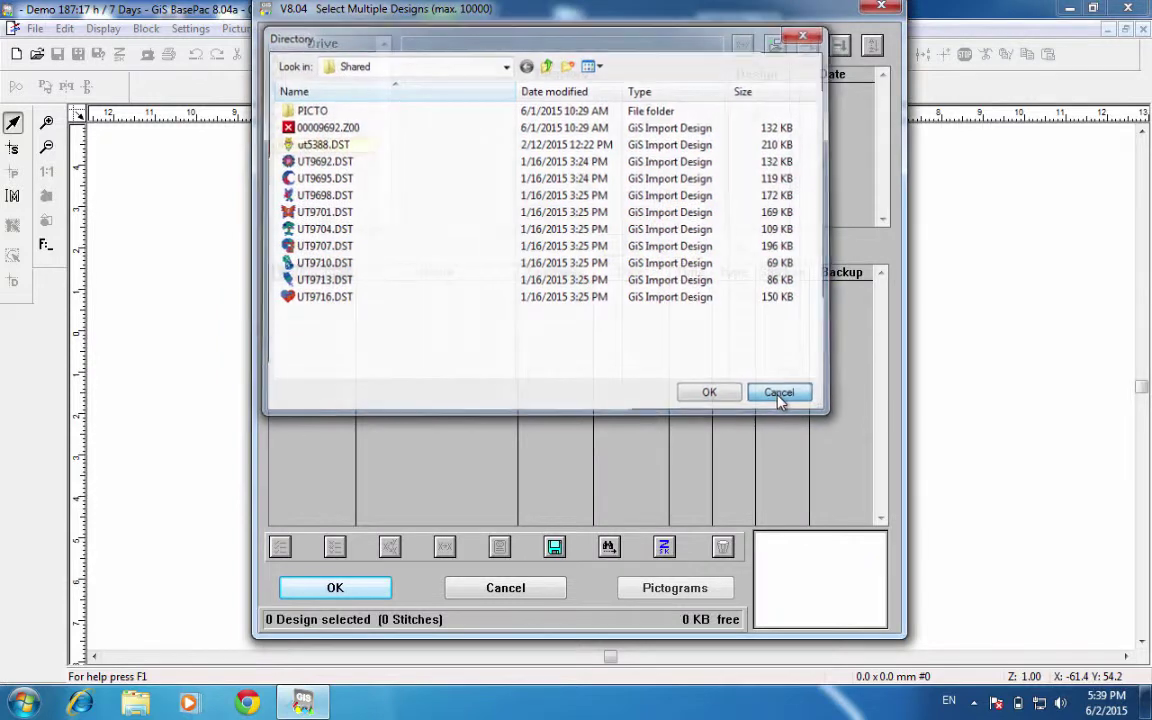
click(779, 395)
click(285, 74)
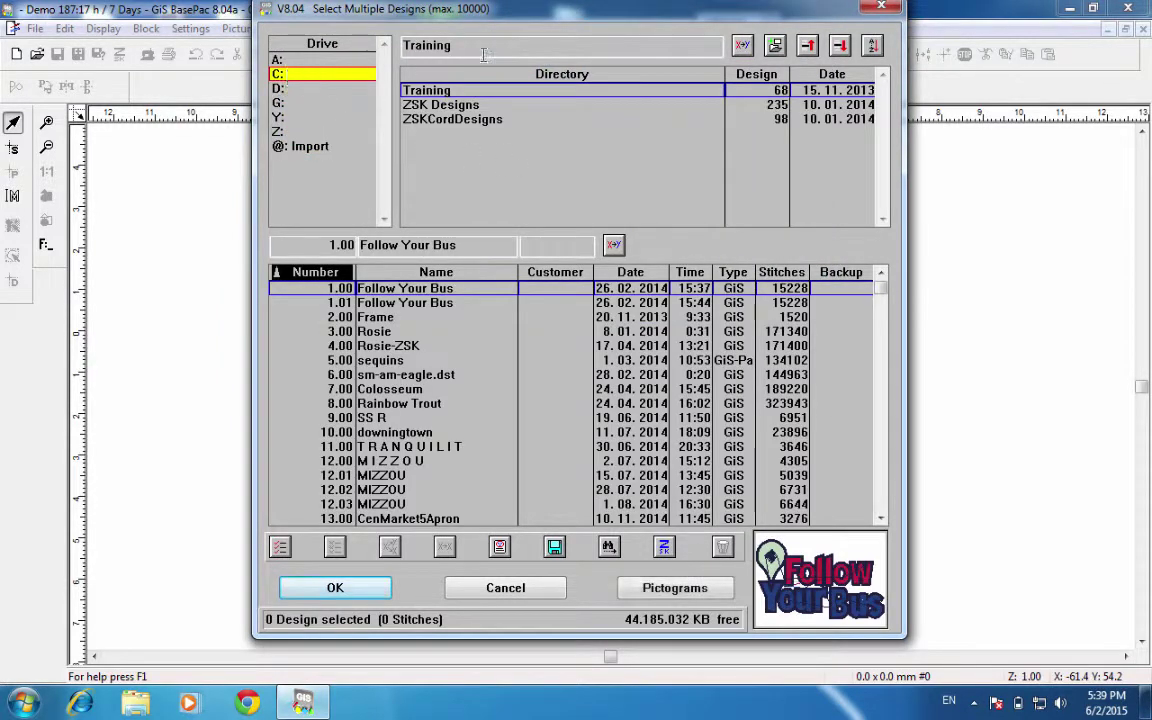
double_click(434, 45)
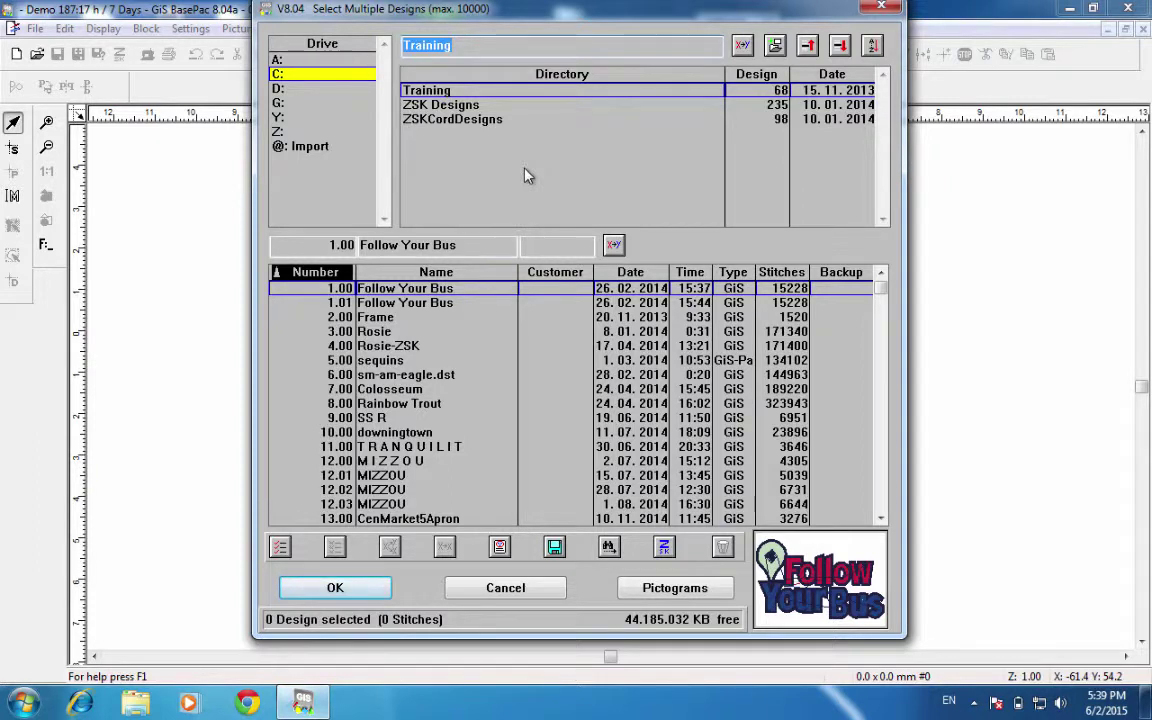
text(Transport Codes)
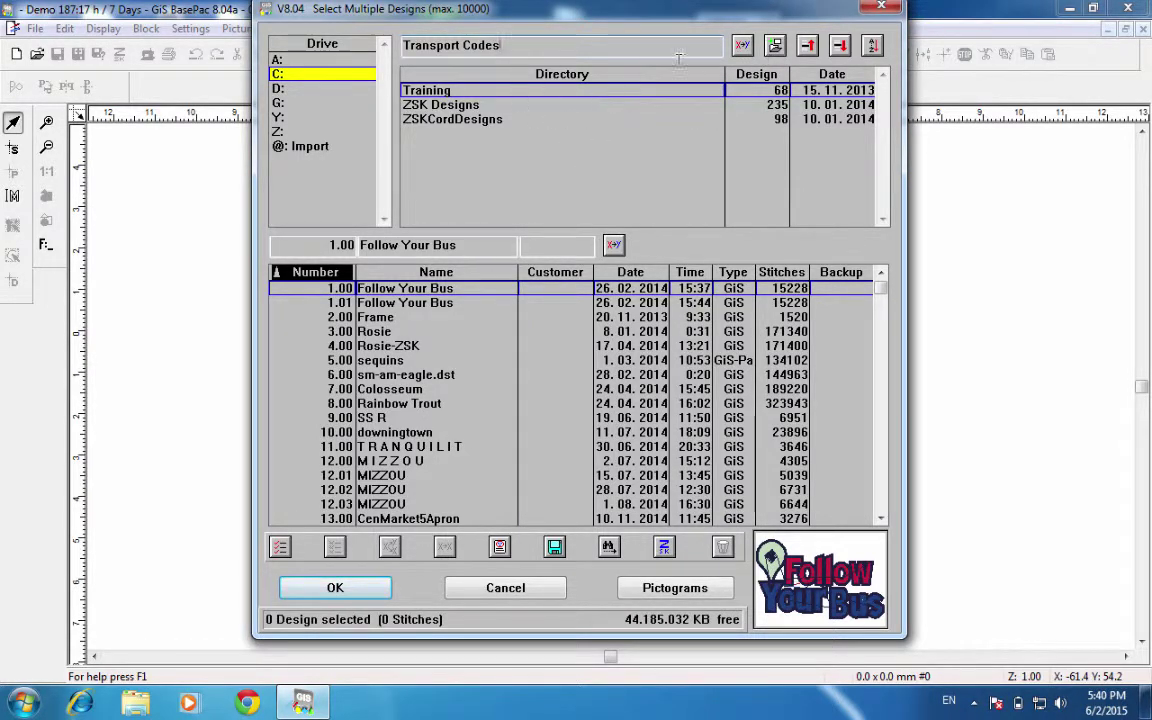
click(775, 46)
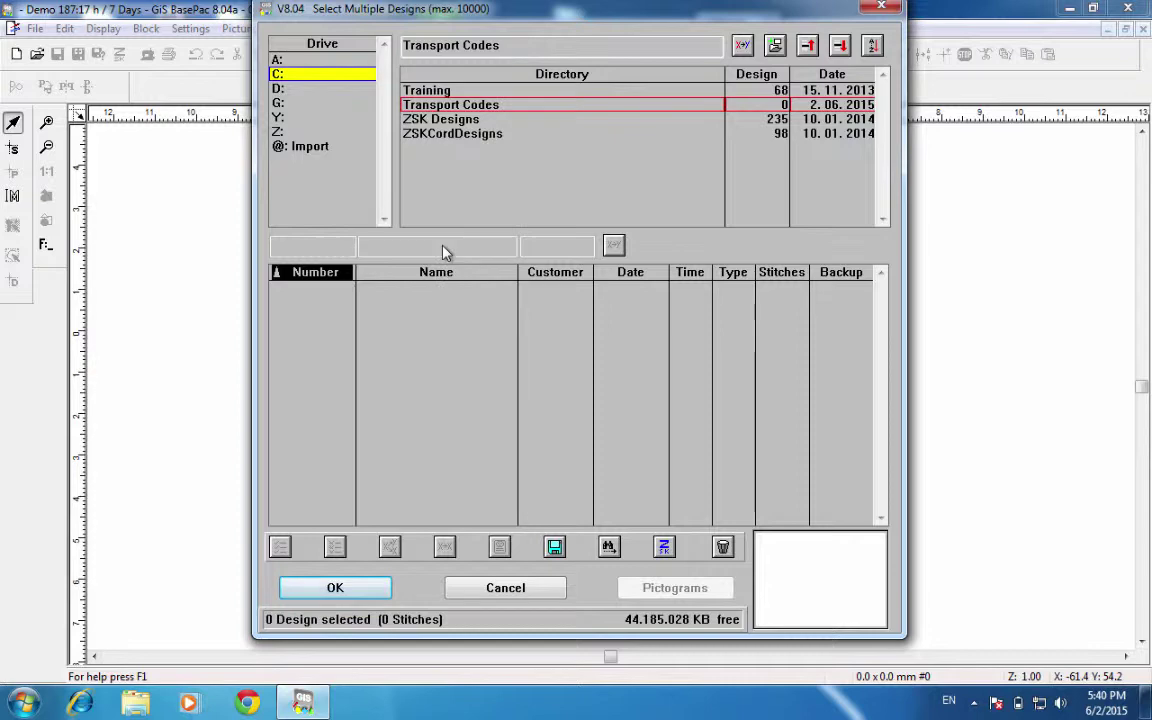
Browse the import source to the Shared folder and load its designs with ut5388.DST selected
click(308, 148)
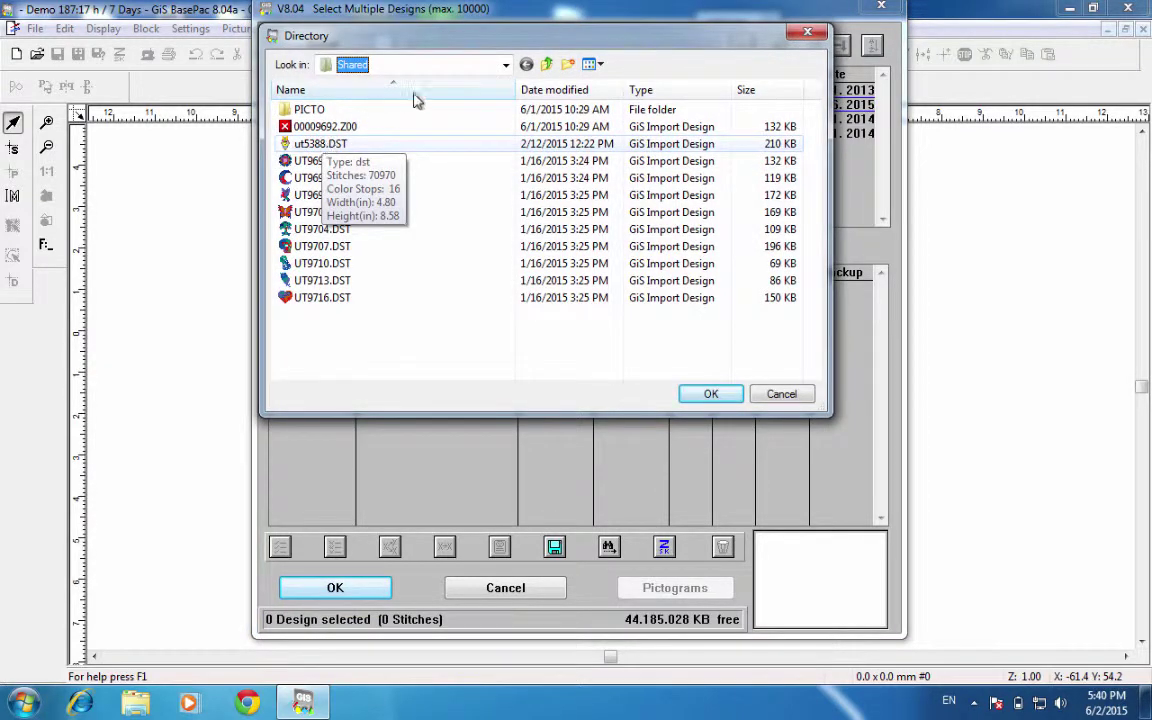
click(507, 66)
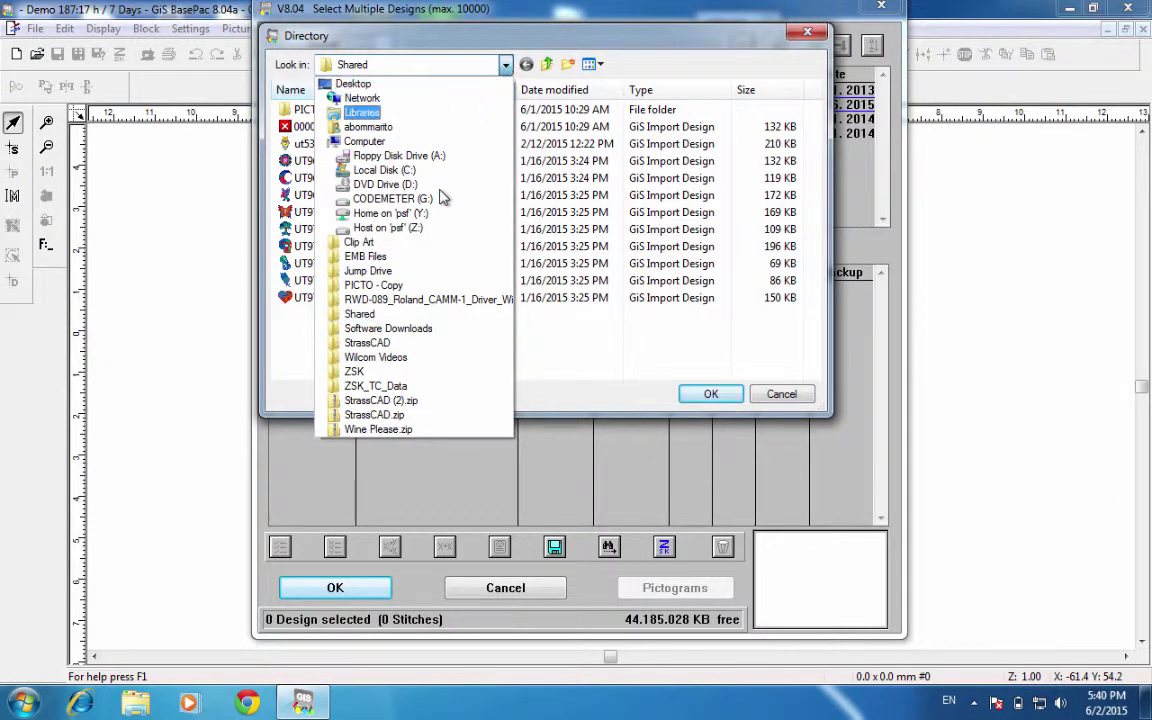
click(358, 314)
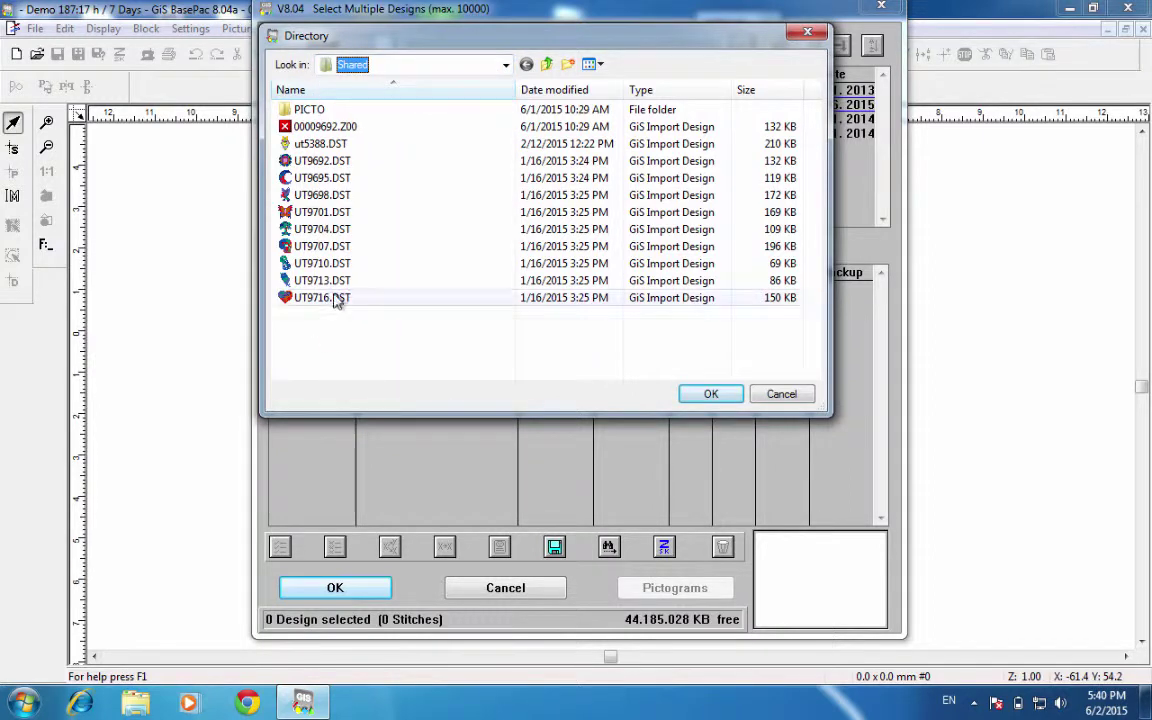
click(358, 146)
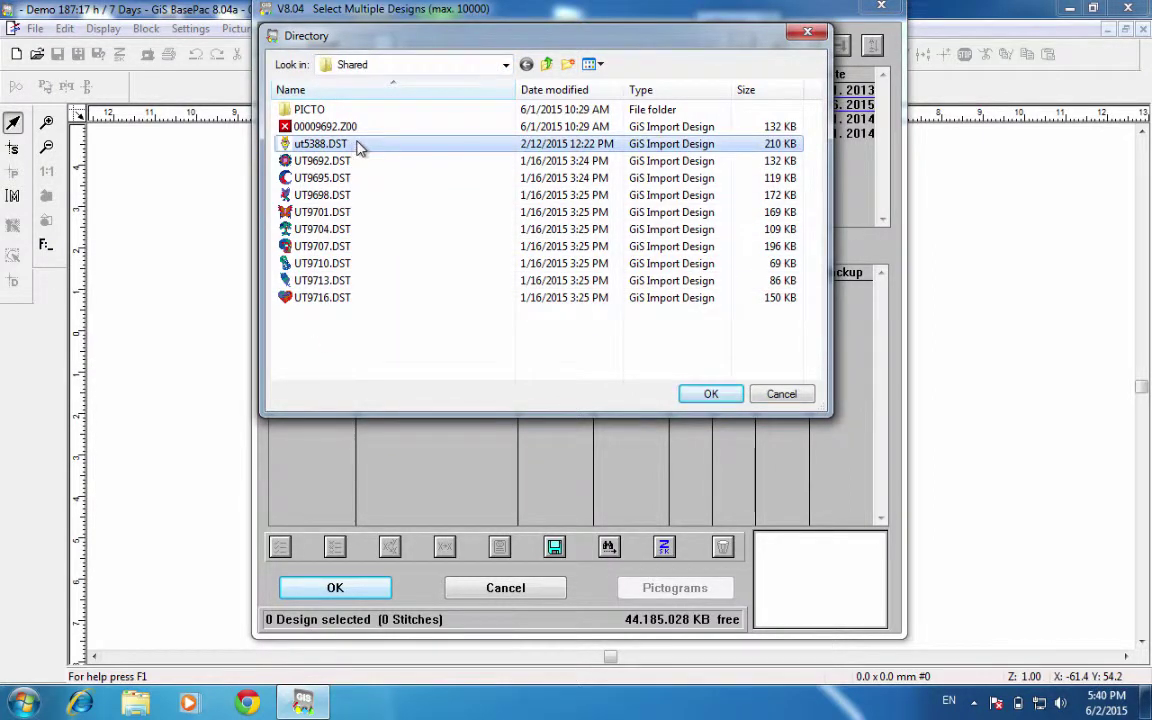
click(711, 396)
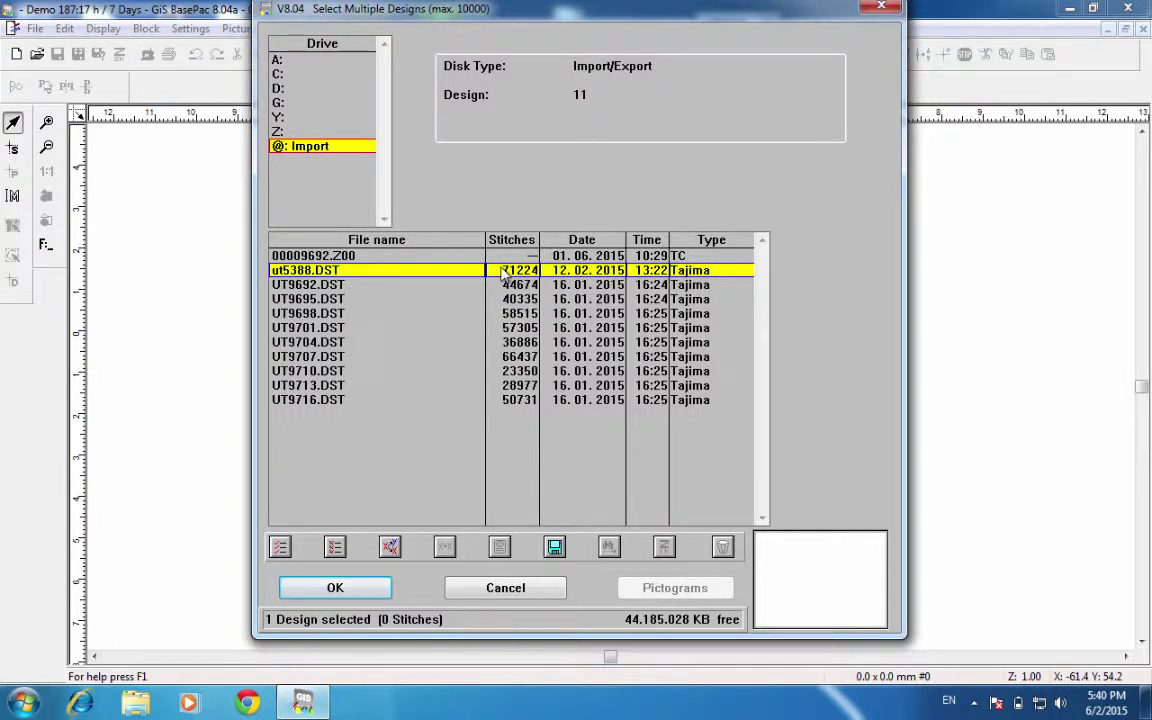
Add UT9692, UT9695, UT9698, UT9701, UT9704 and UT9707 to the import selection
click(340, 286)
click(341, 300)
click(342, 314)
click(343, 329)
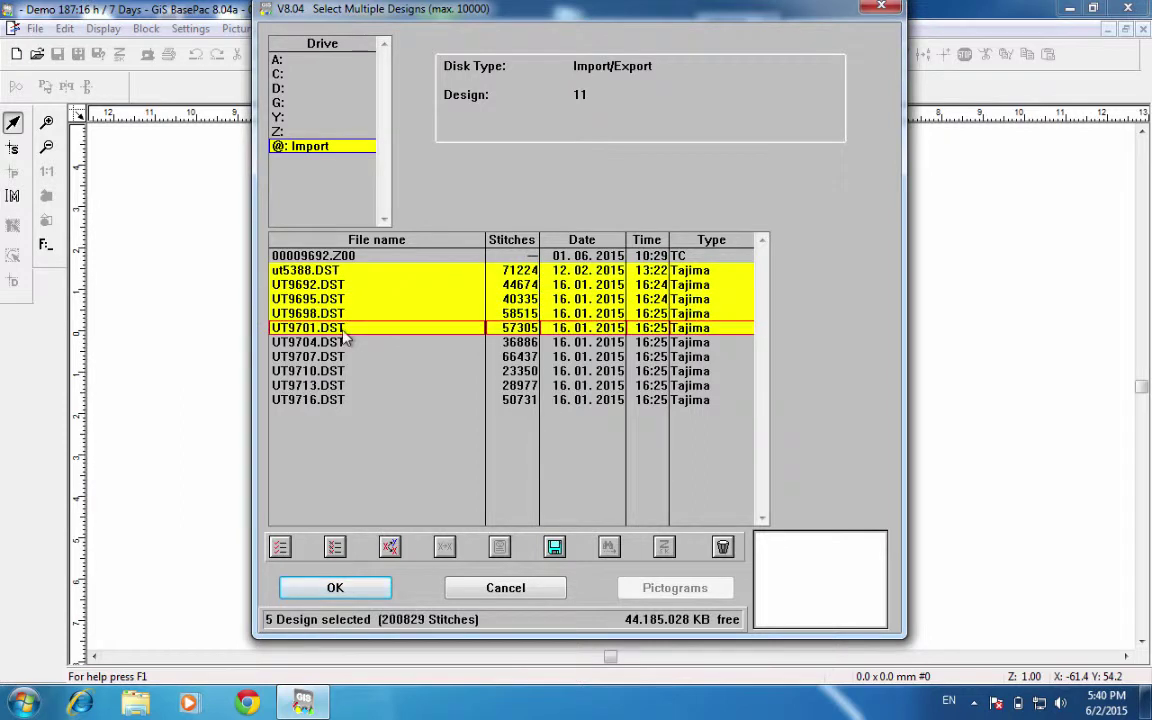
click(343, 343)
click(343, 357)
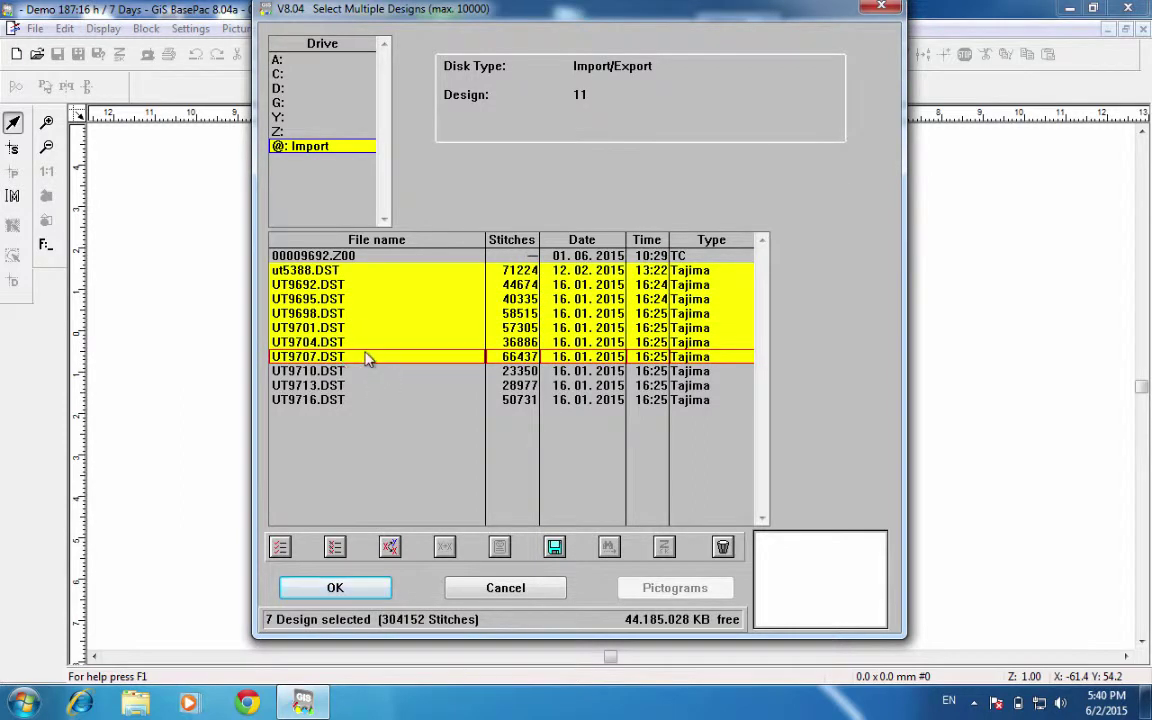
Deselect the UT9692 to UT9707 designs, leaving only ut5388.DST selected for import
click(348, 357)
click(343, 343)
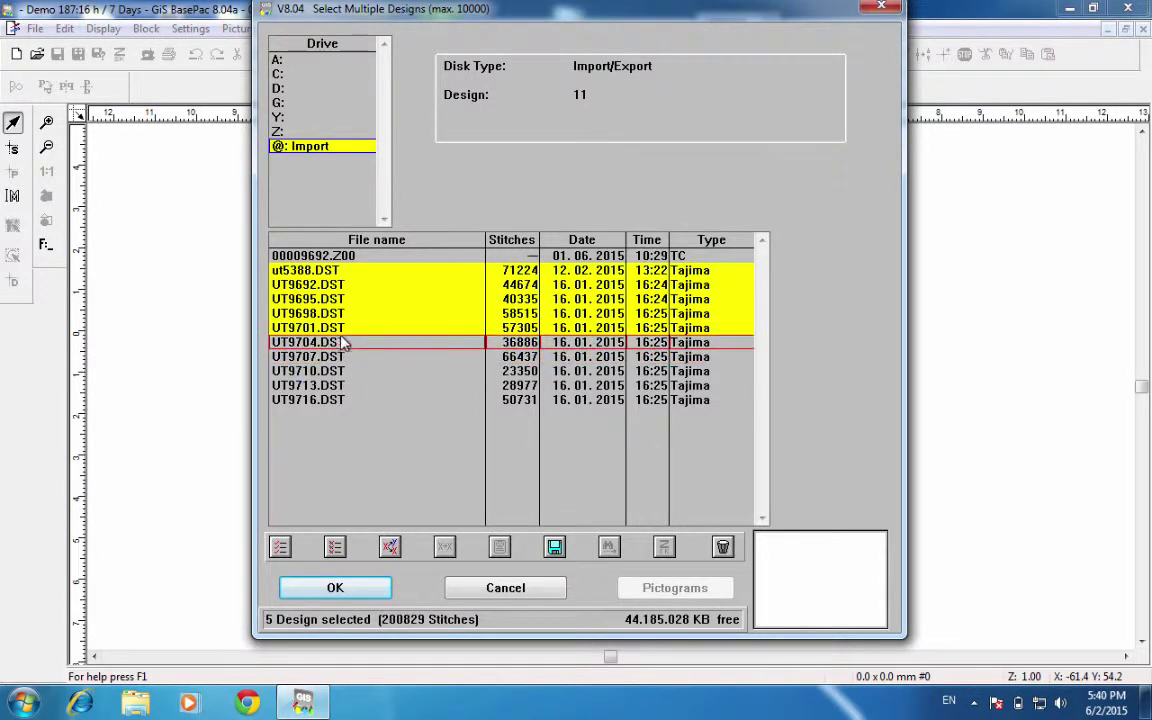
click(340, 329)
click(318, 314)
click(312, 299)
click(310, 285)
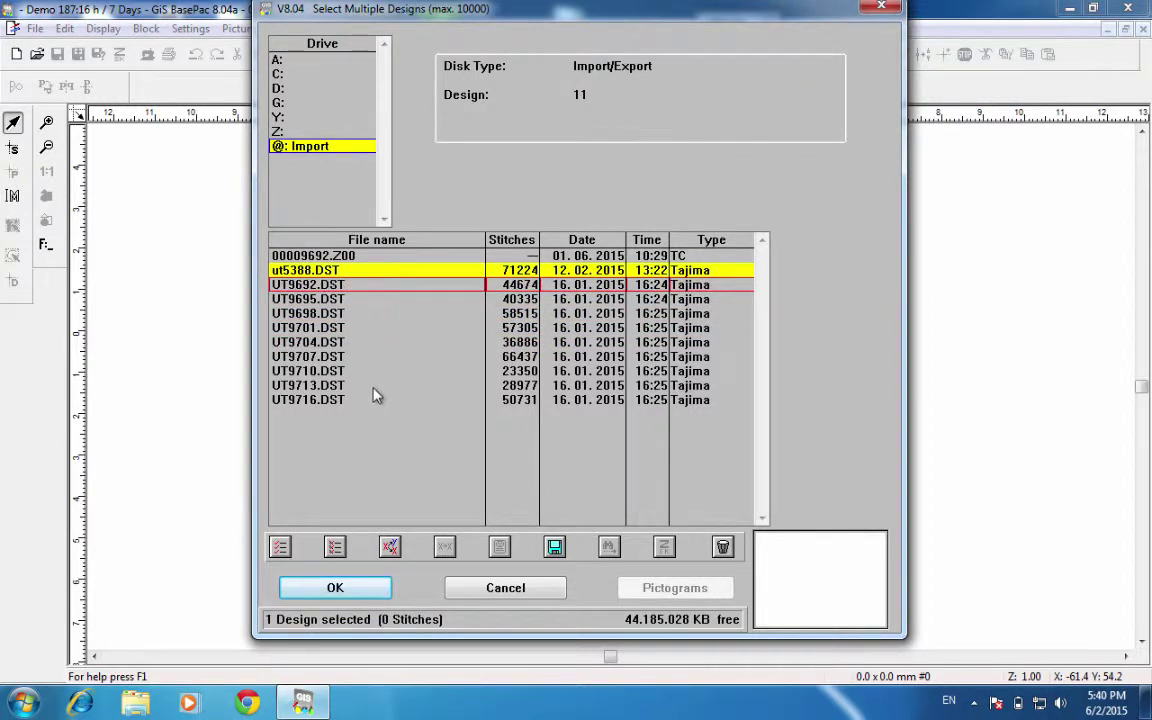
click(357, 272)
click(352, 272)
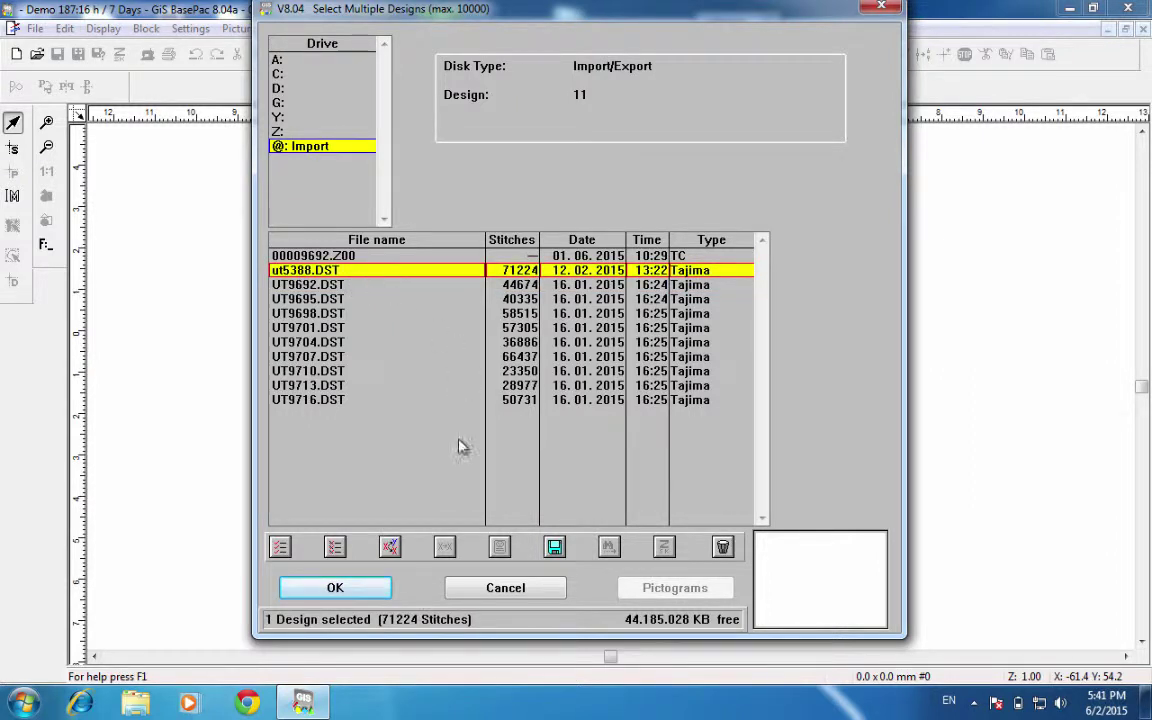
Copy the selected ut5388.DST design into the Transport Codes directory on drive C
click(390, 548)
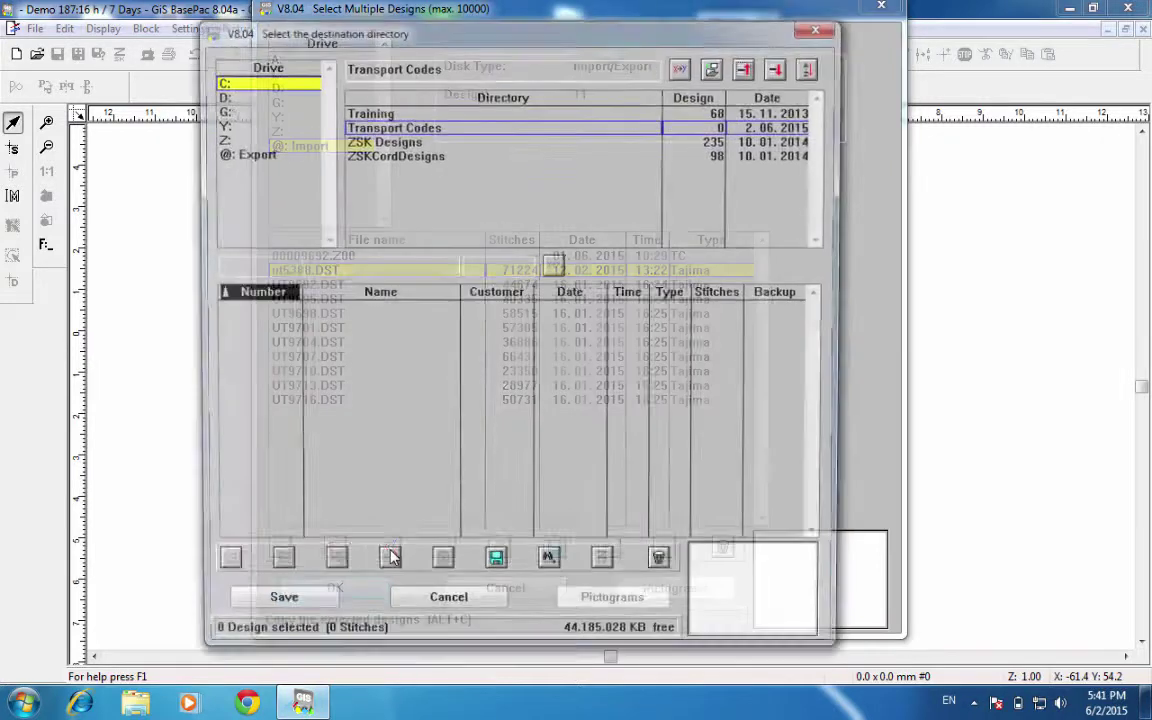
click(357, 129)
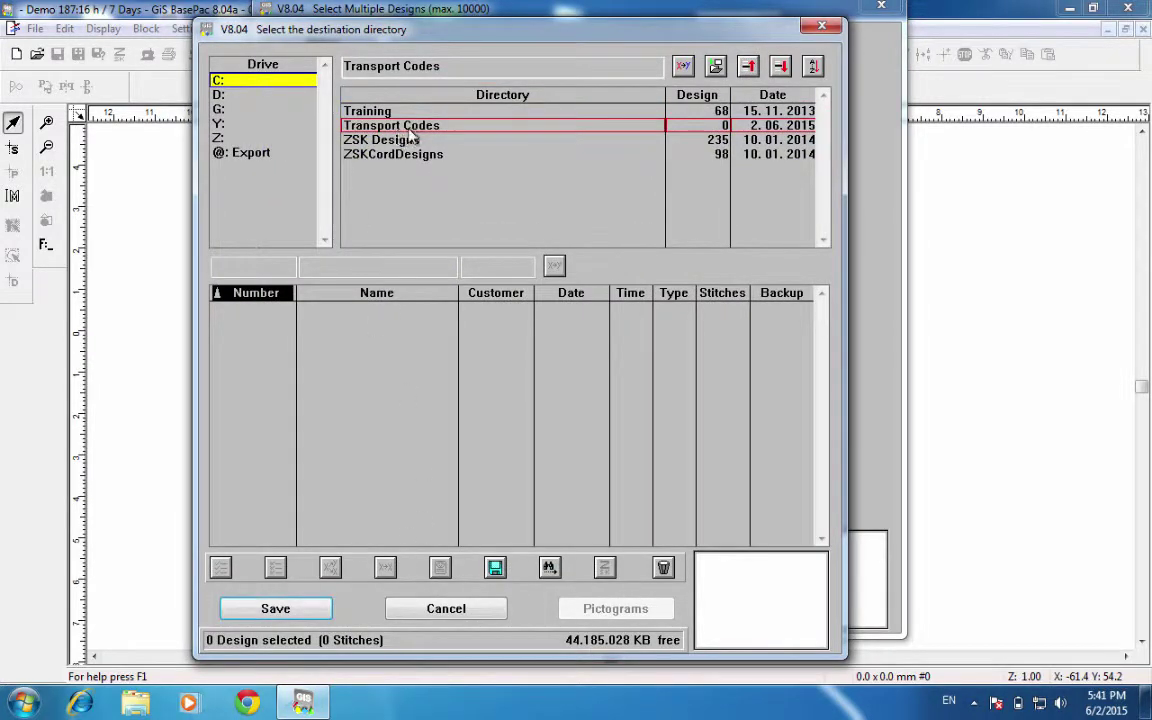
click(312, 612)
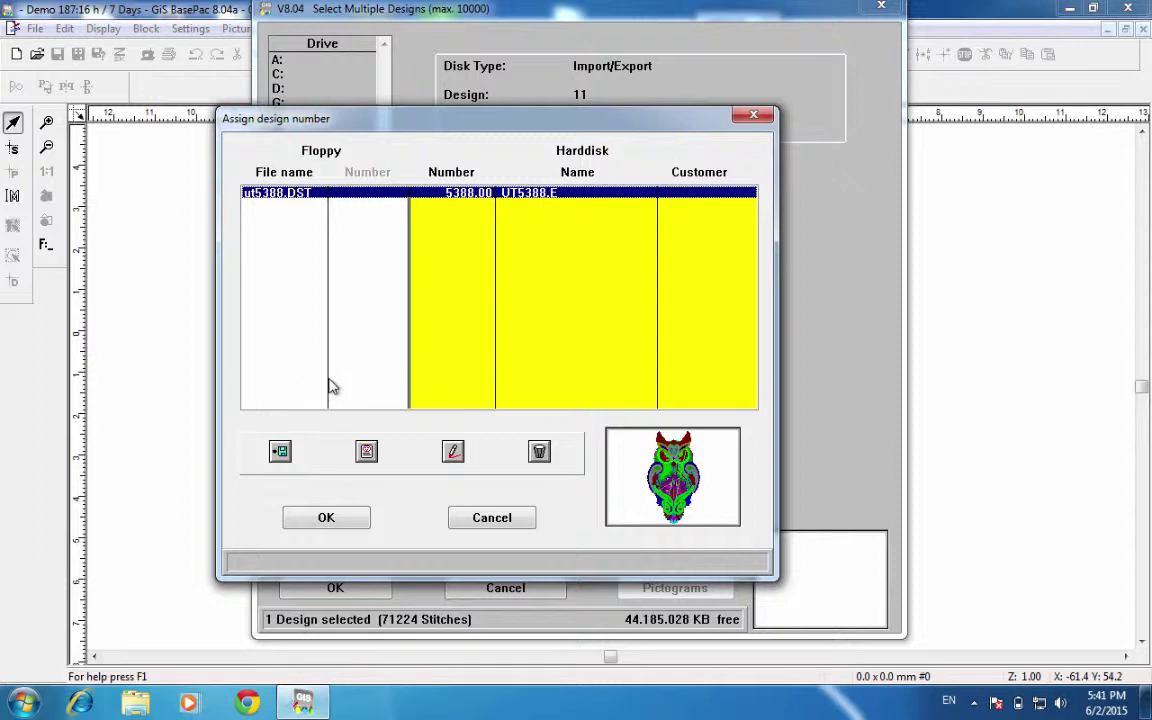
Open the design header of ut5388.DST, check its histogram, and set the name to Owl and the customer to Test
click(367, 453)
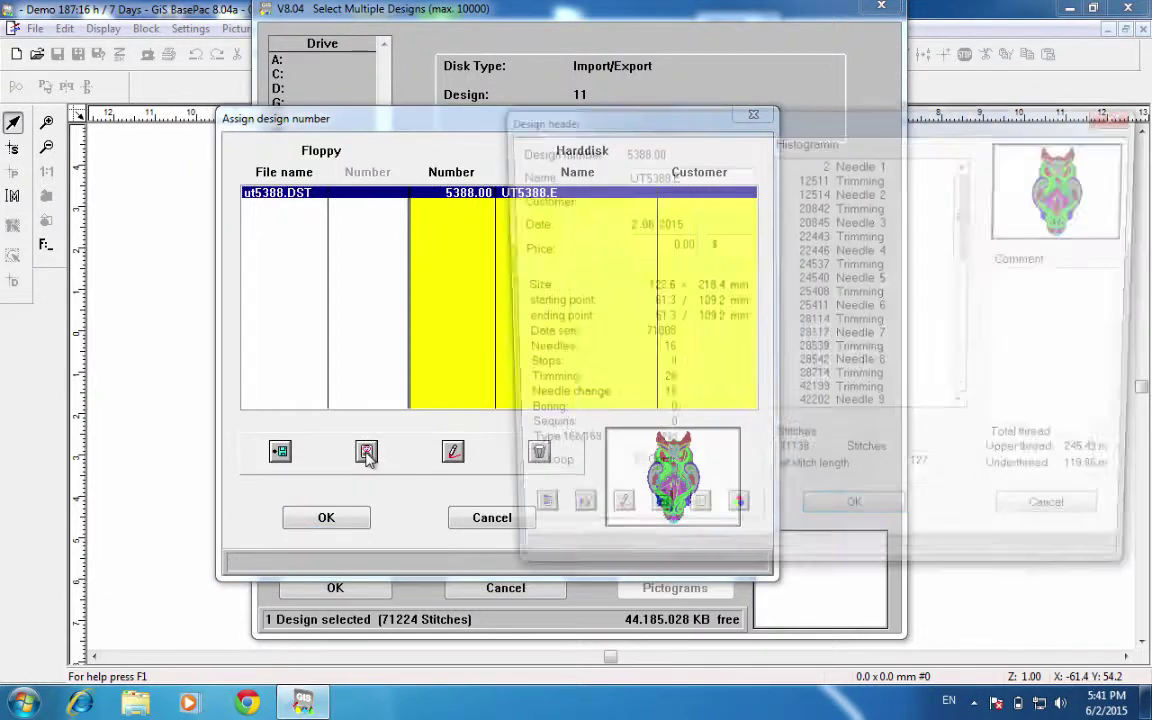
drag(720, 126, 533, 88)
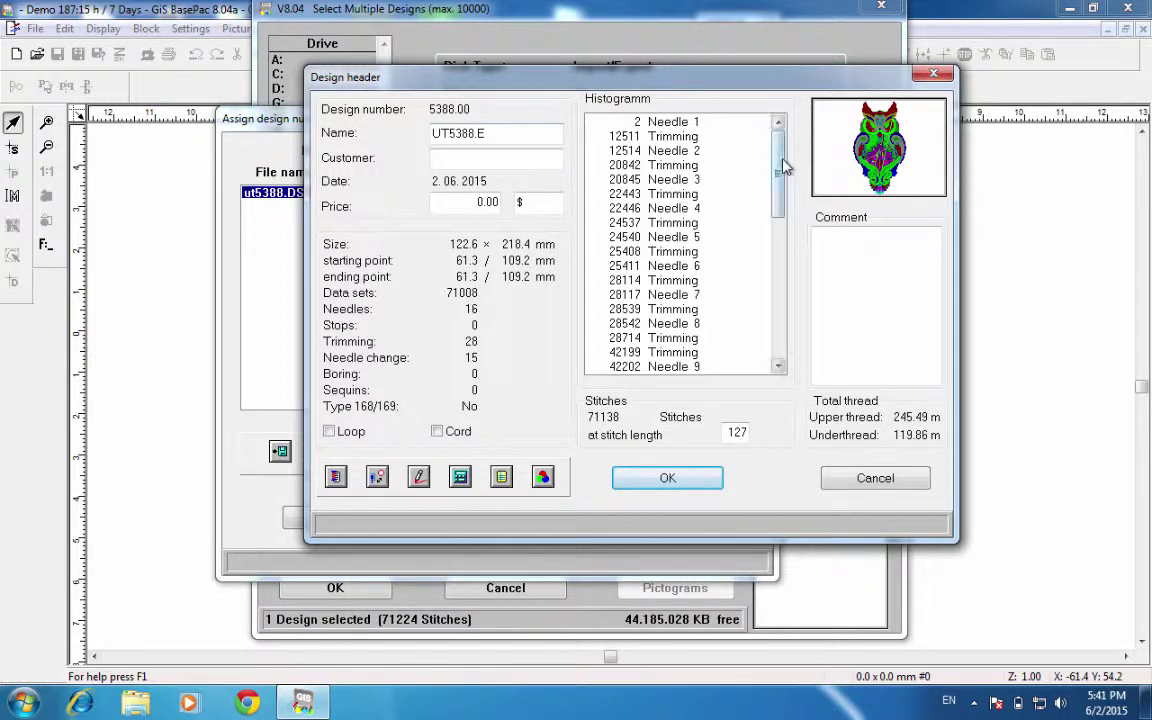
drag(779, 167, 716, 317)
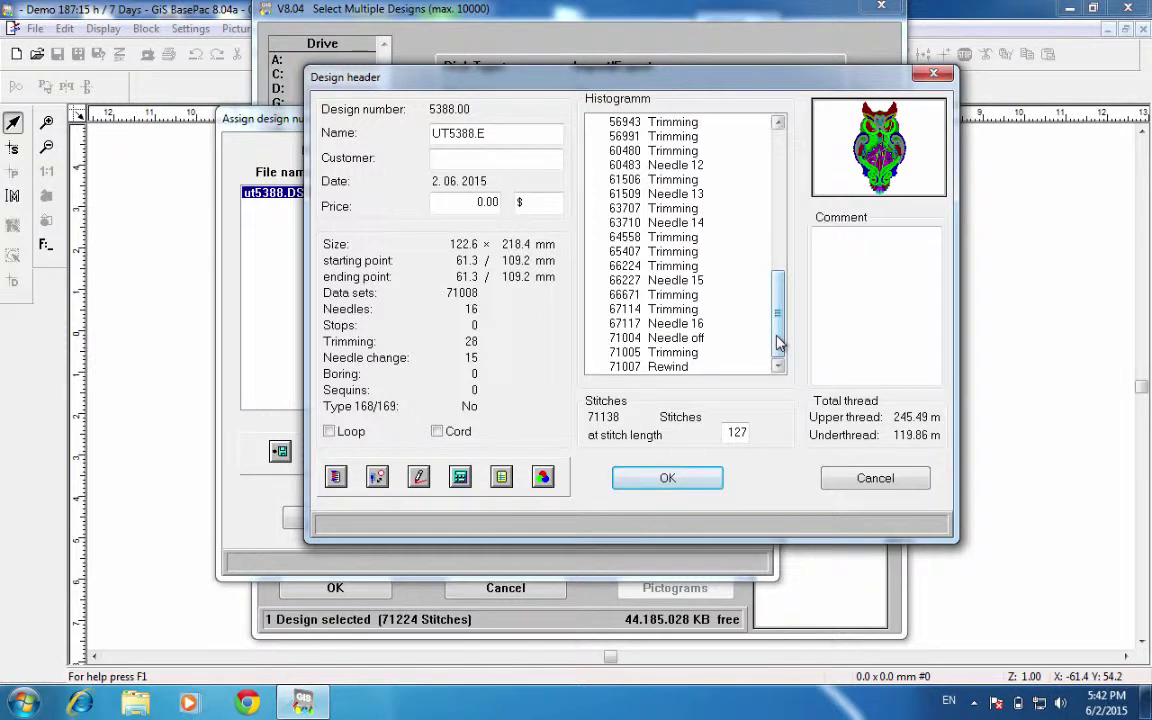
drag(779, 342, 782, 180)
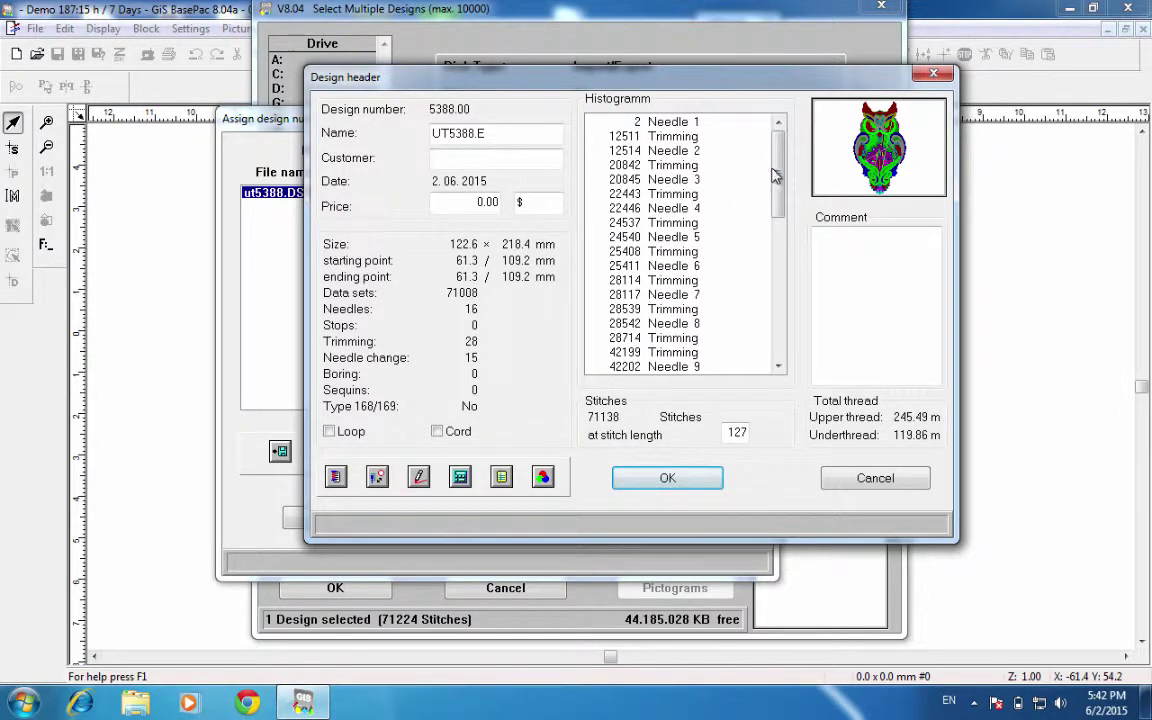
double_click(515, 133)
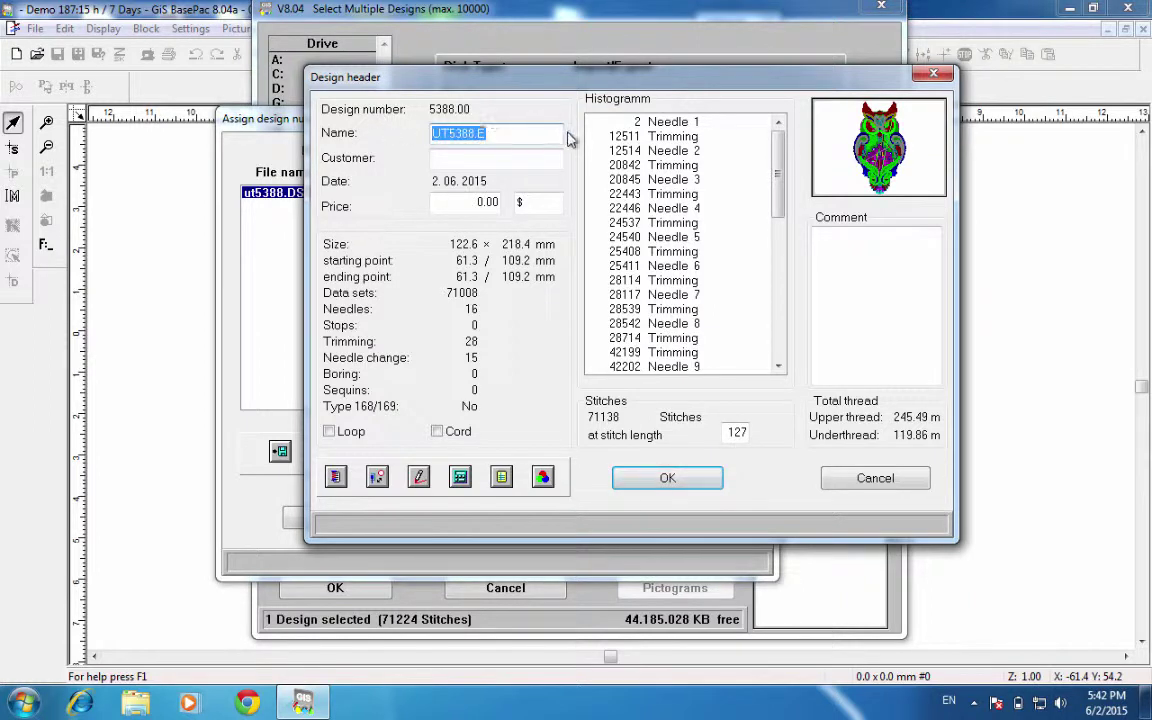
text(Owl)
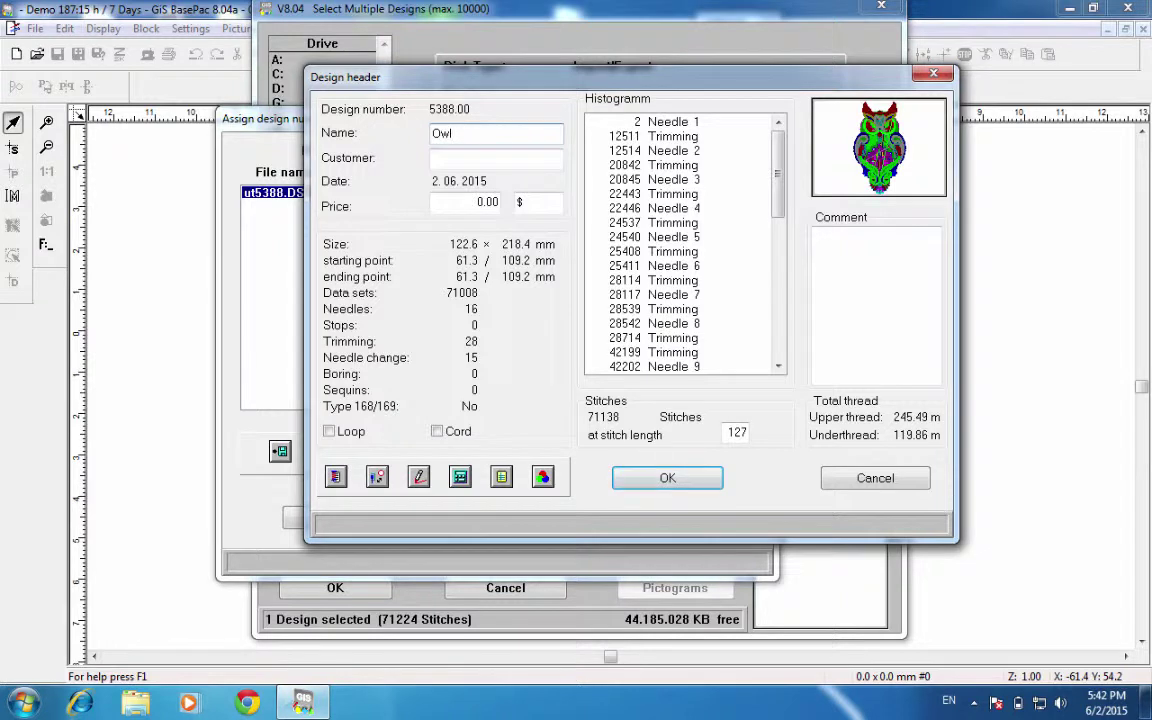
click(562, 158)
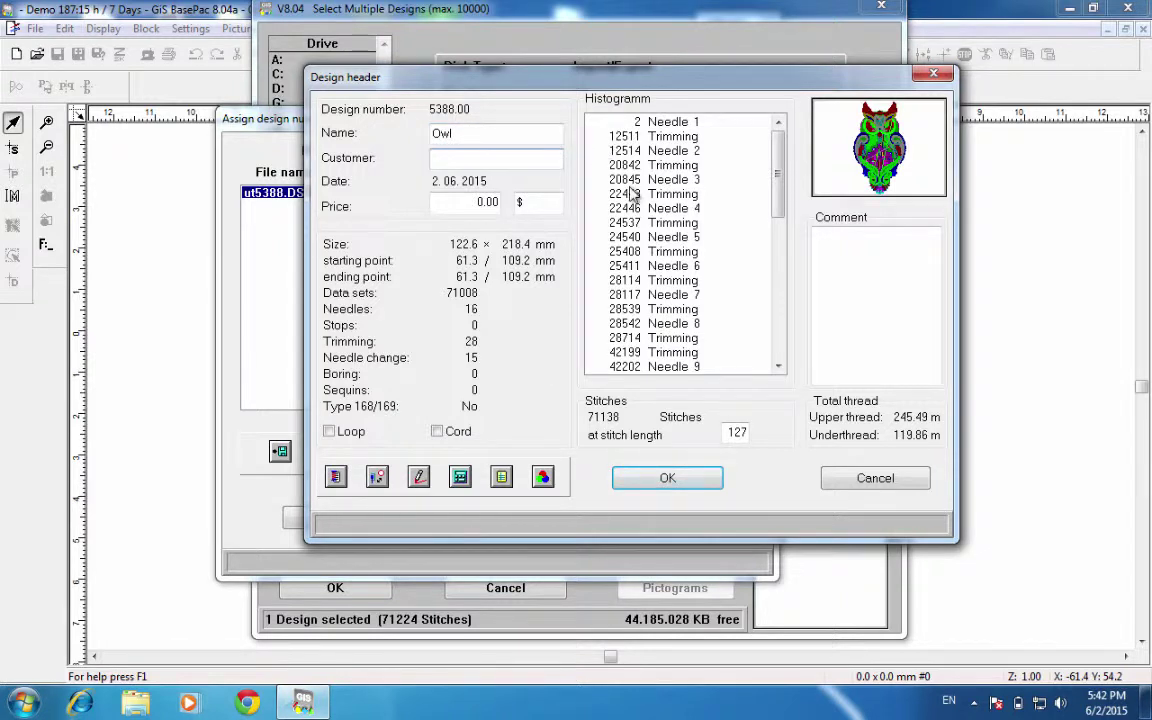
text(Test)
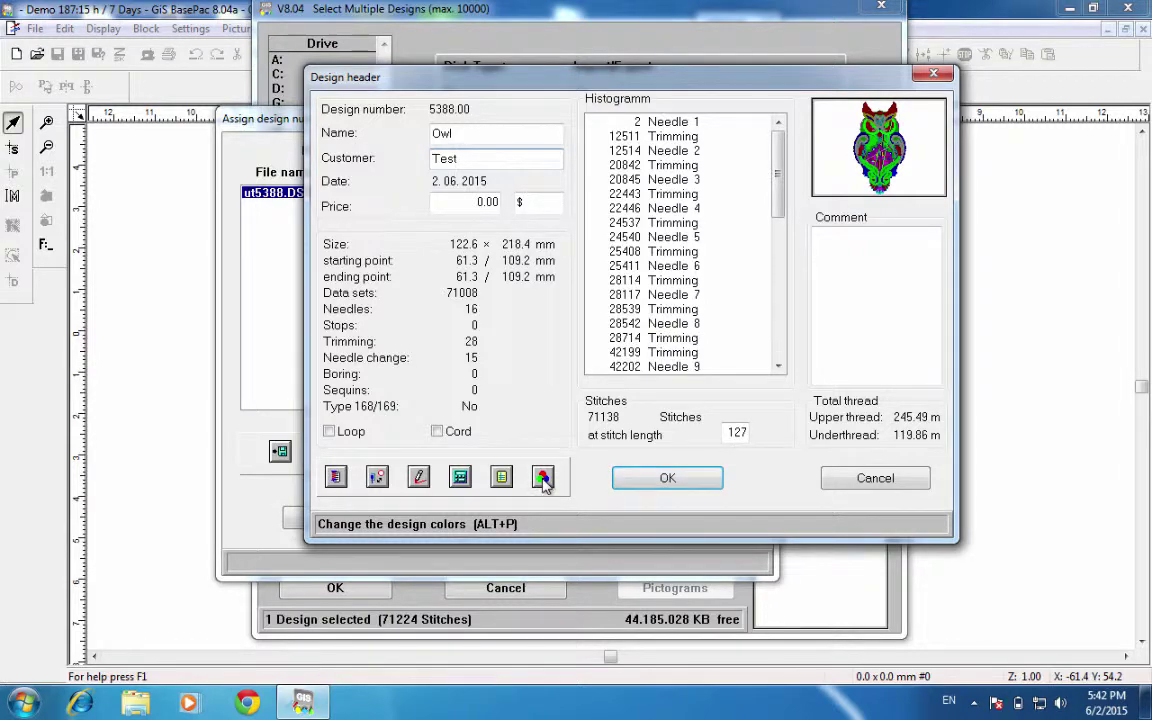
Open the design color settings, look through the available thread color tables and choose Mclassic.ftb
click(542, 478)
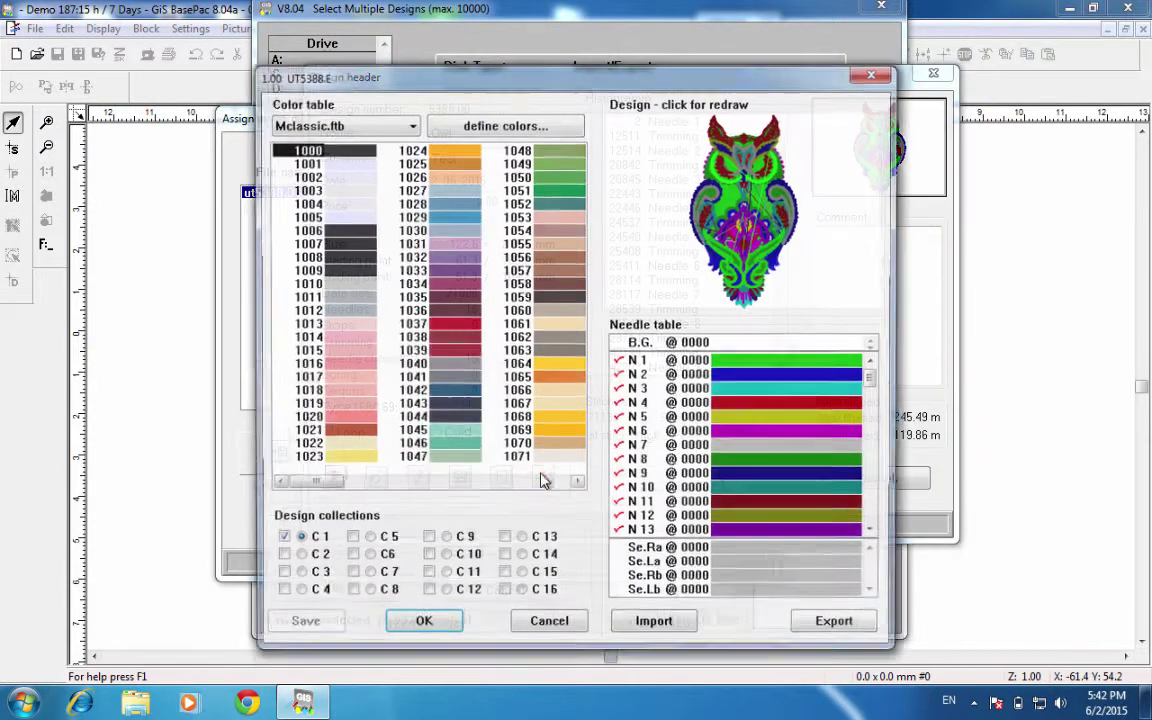
click(409, 125)
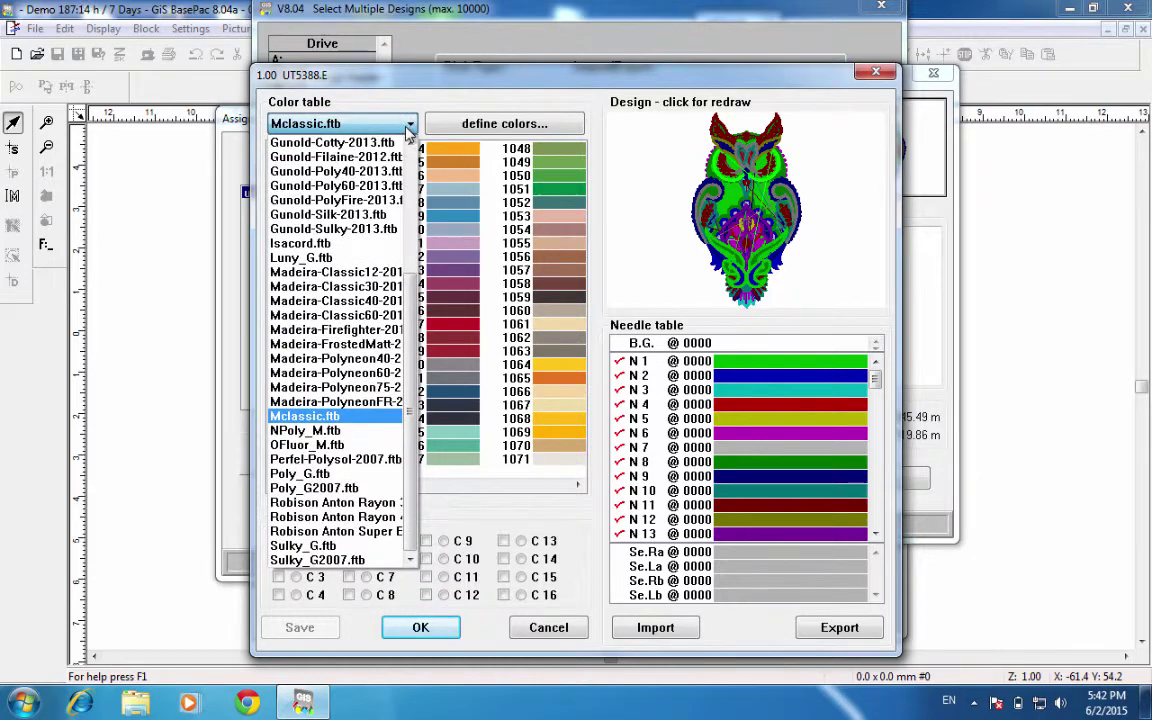
scroll(420, 255, up, 2)
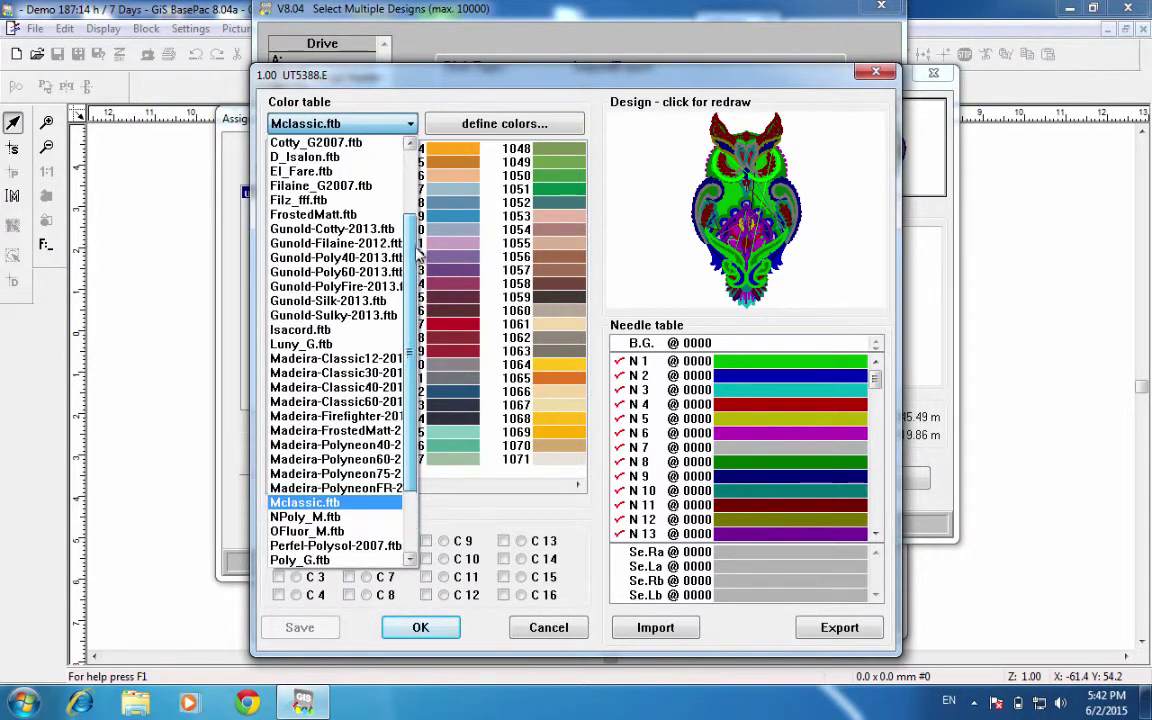
scroll(420, 255, up, 2)
scroll(410, 300, down, 4)
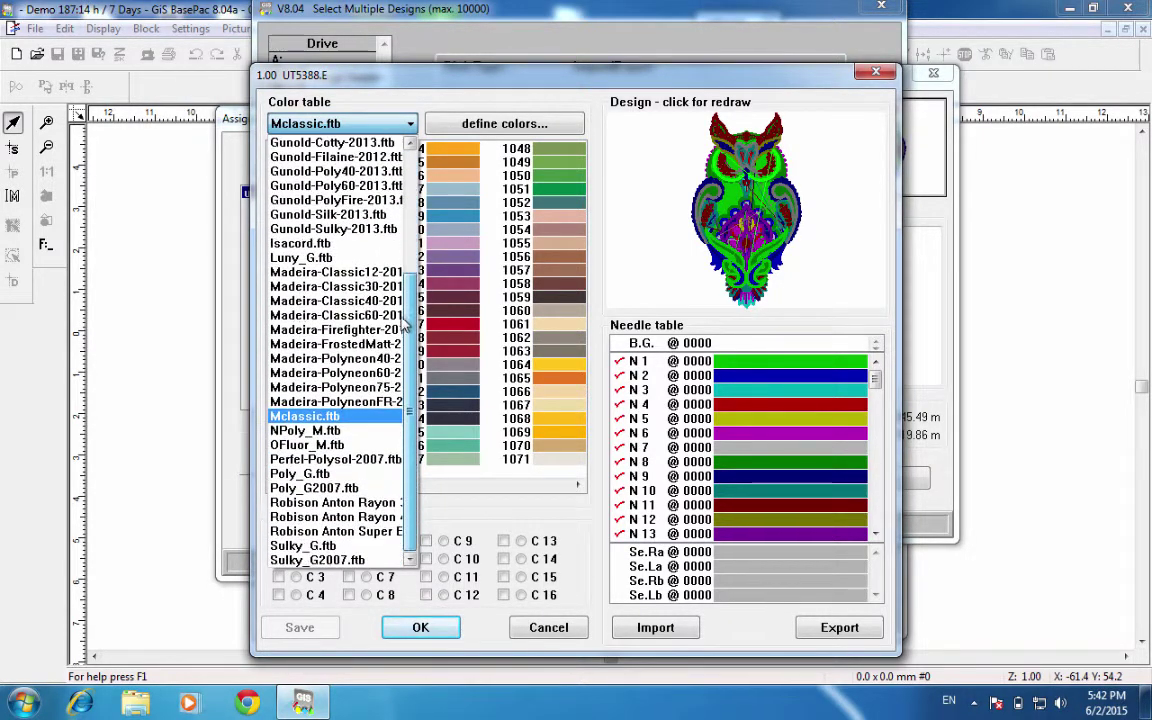
click(330, 416)
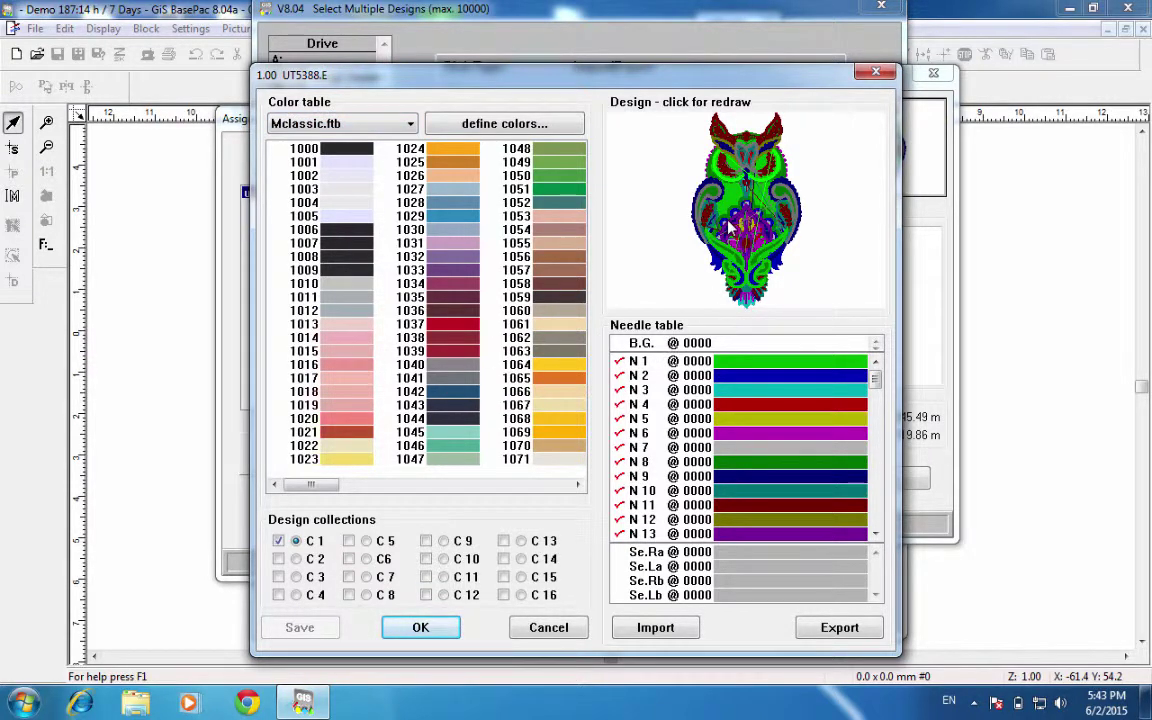
click(698, 362)
click(706, 376)
click(707, 390)
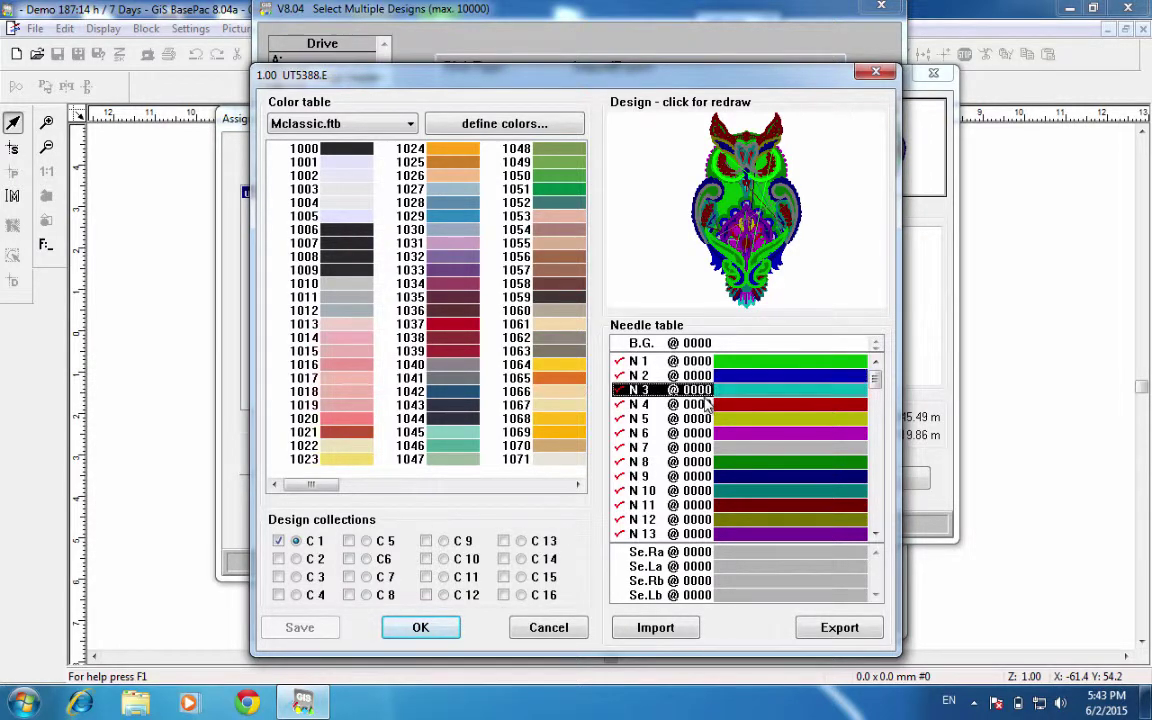
click(706, 408)
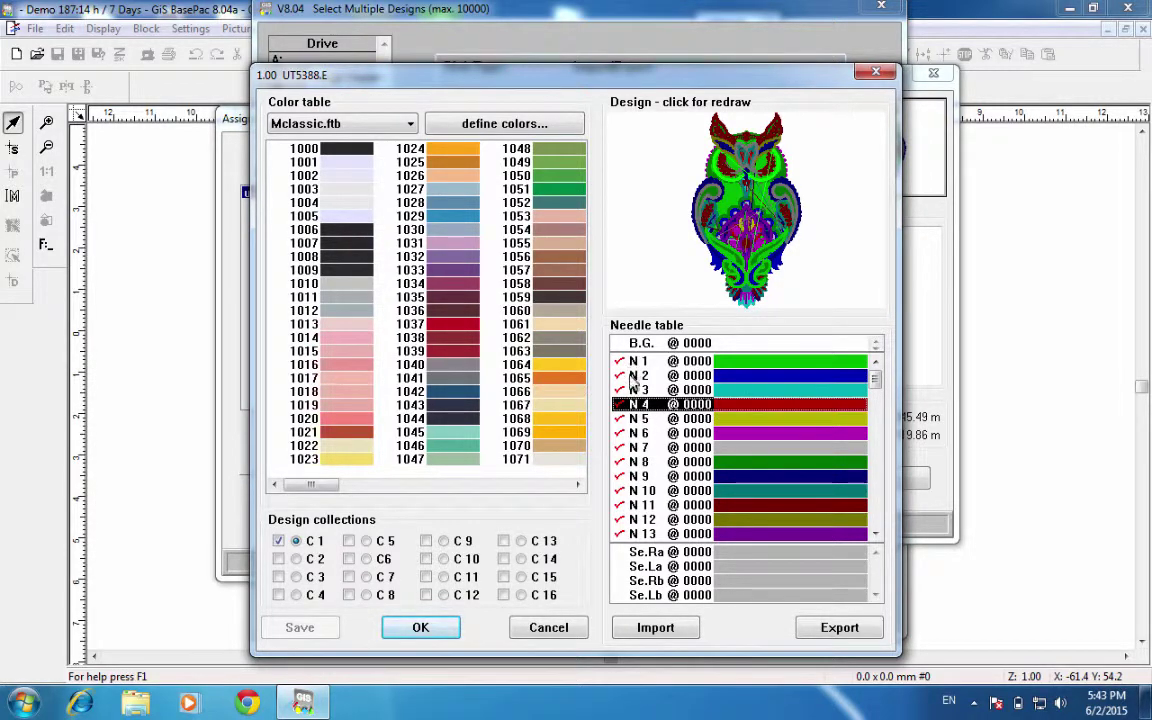
Assign thread color 1132 from the Mclassic.ftb table to needle N 1 and redraw the owl preview
click(665, 362)
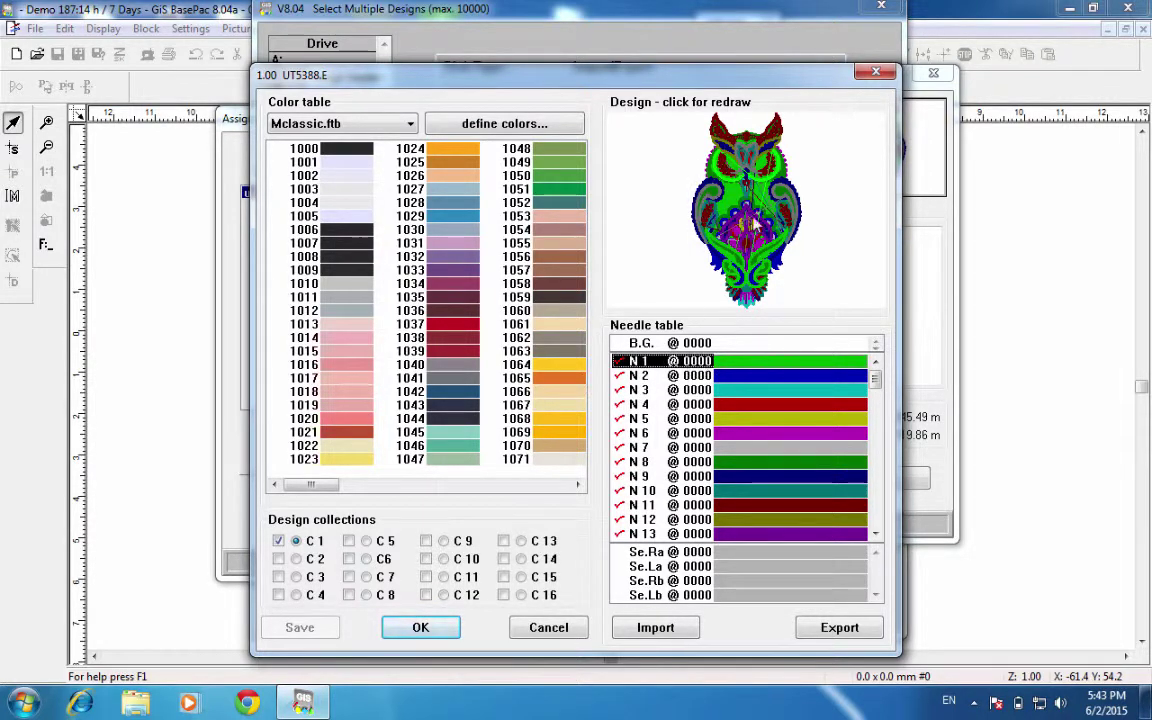
click(680, 362)
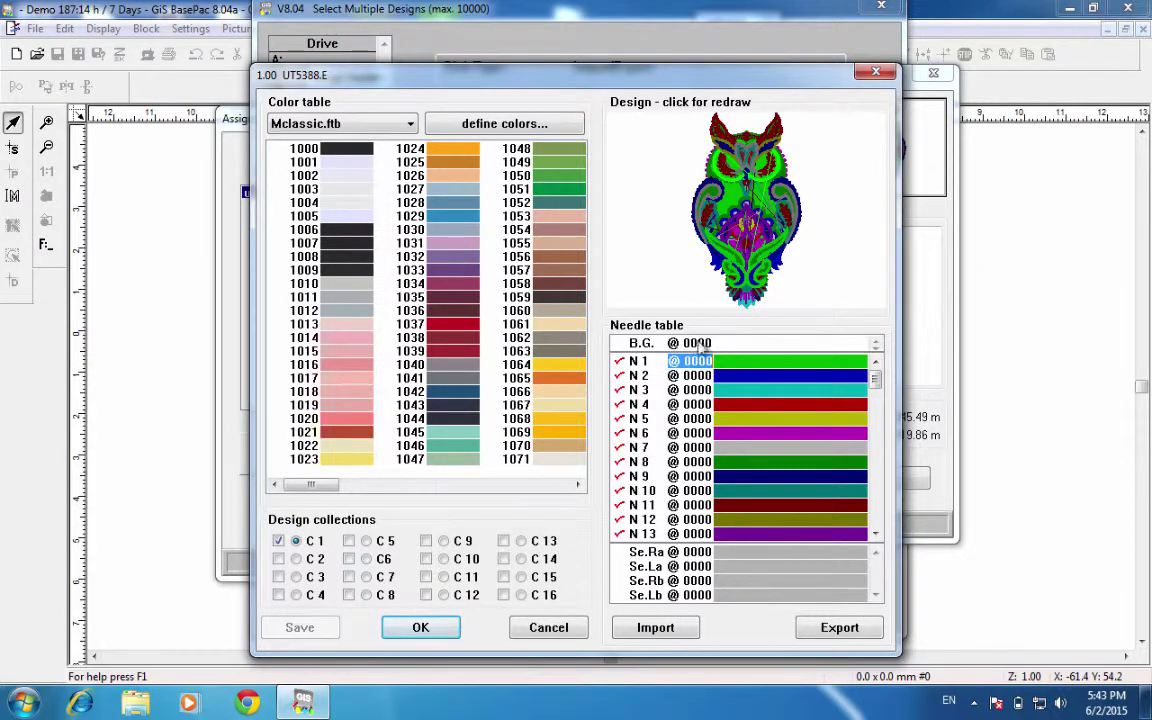
key(Return)
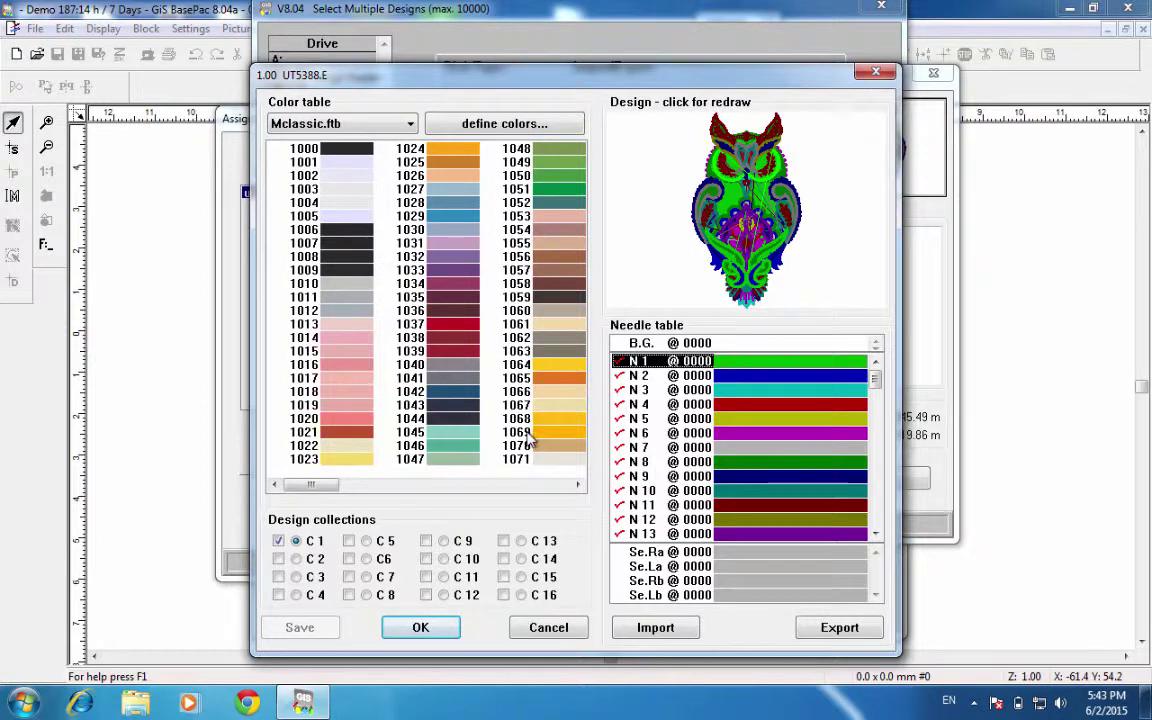
click(577, 485)
click(577, 485)
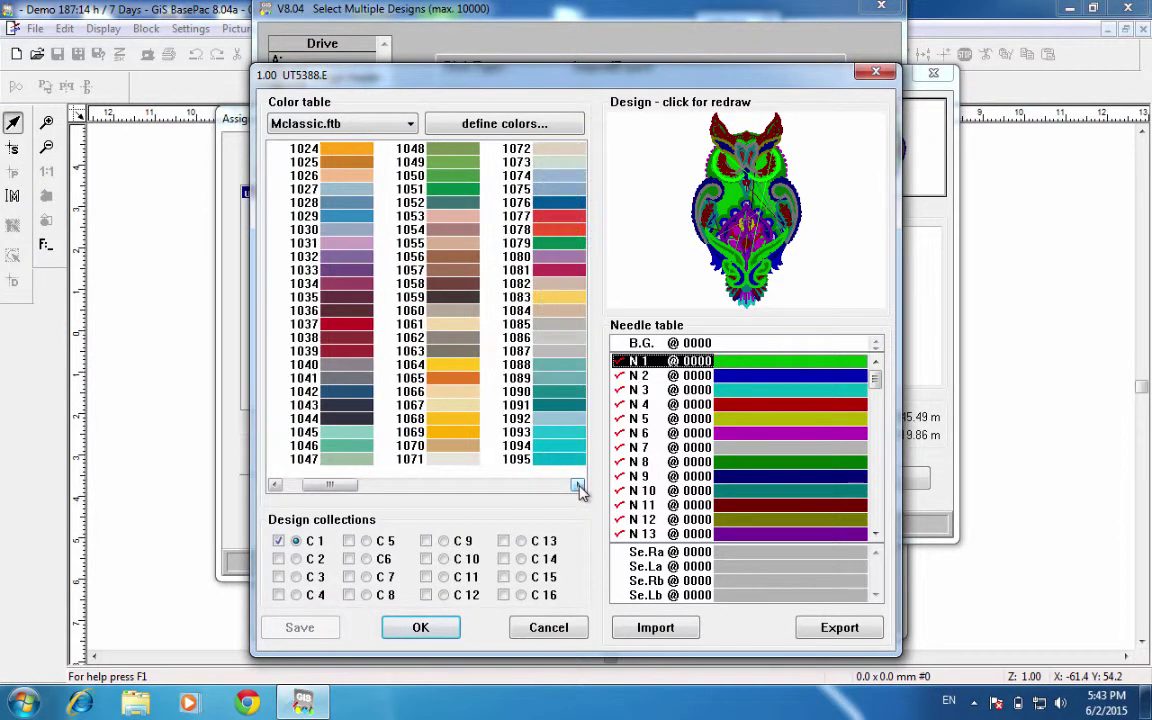
click(577, 485)
click(577, 485)
click(577, 485)
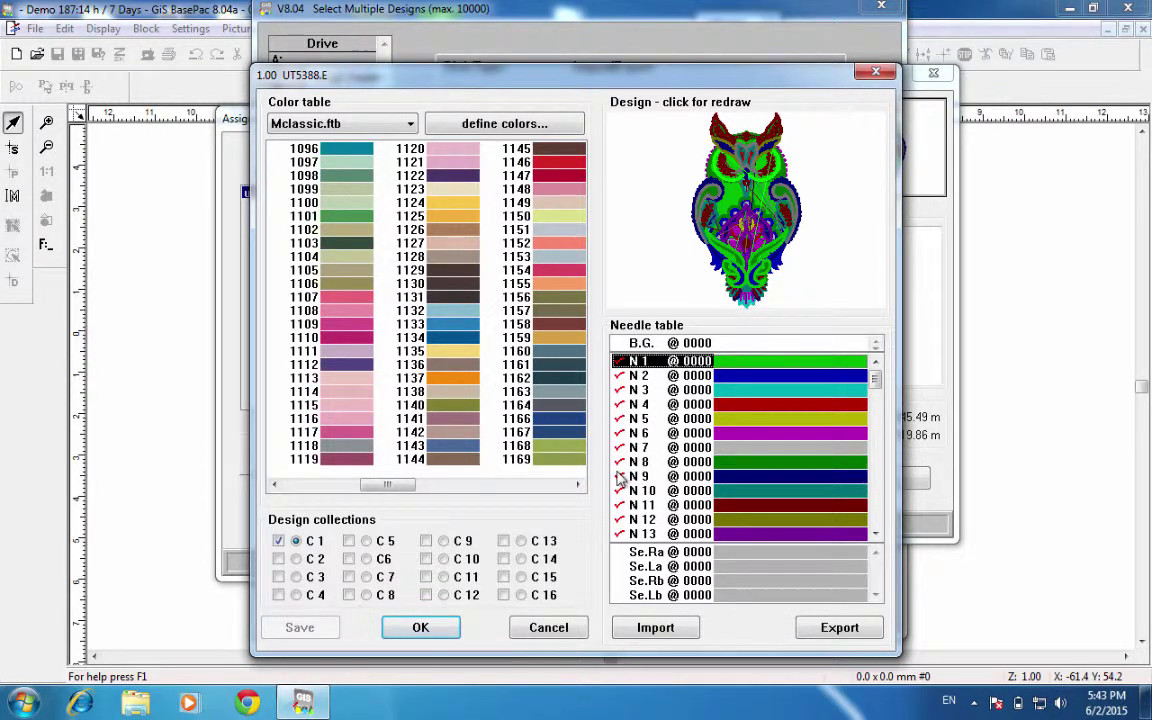
click(450, 316)
click(675, 364)
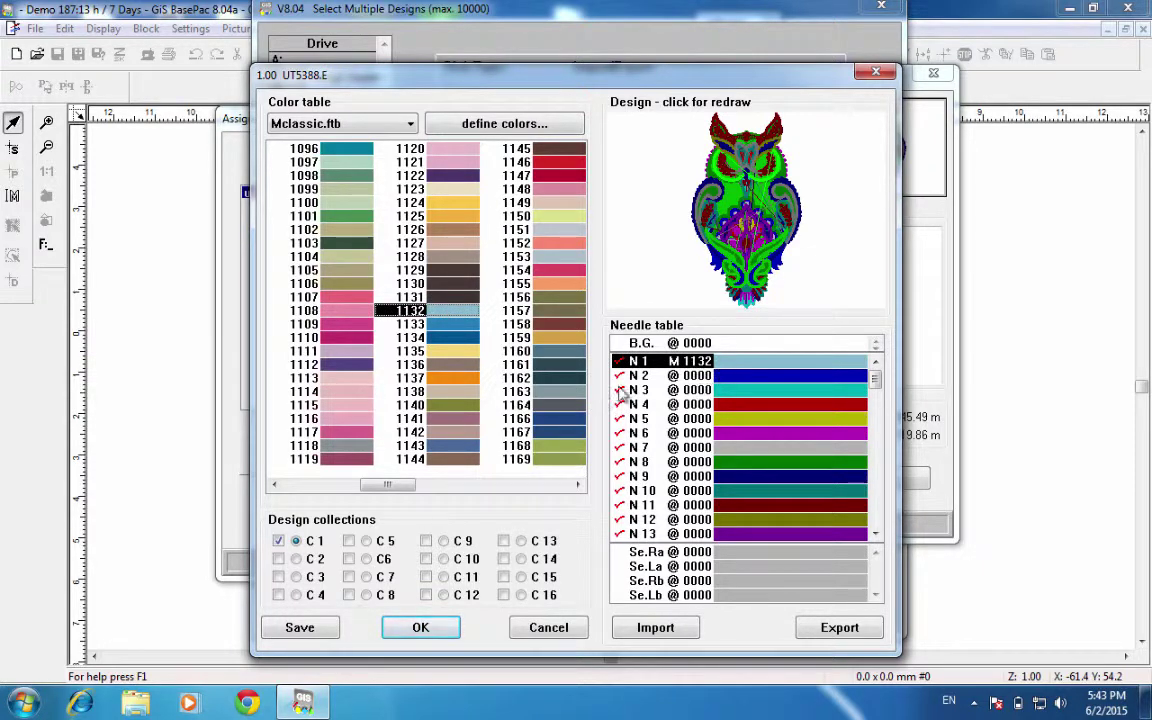
click(645, 180)
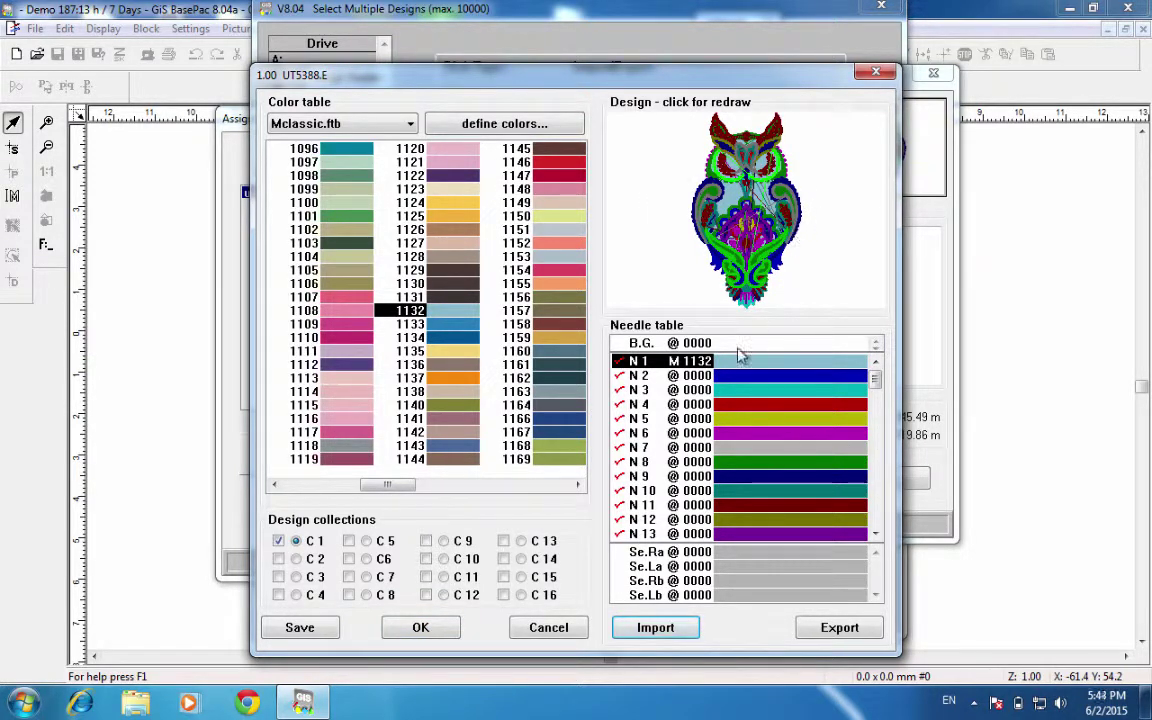
Assign thread color 1219 from the color table to needle N 2 and redraw the owl preview
click(688, 381)
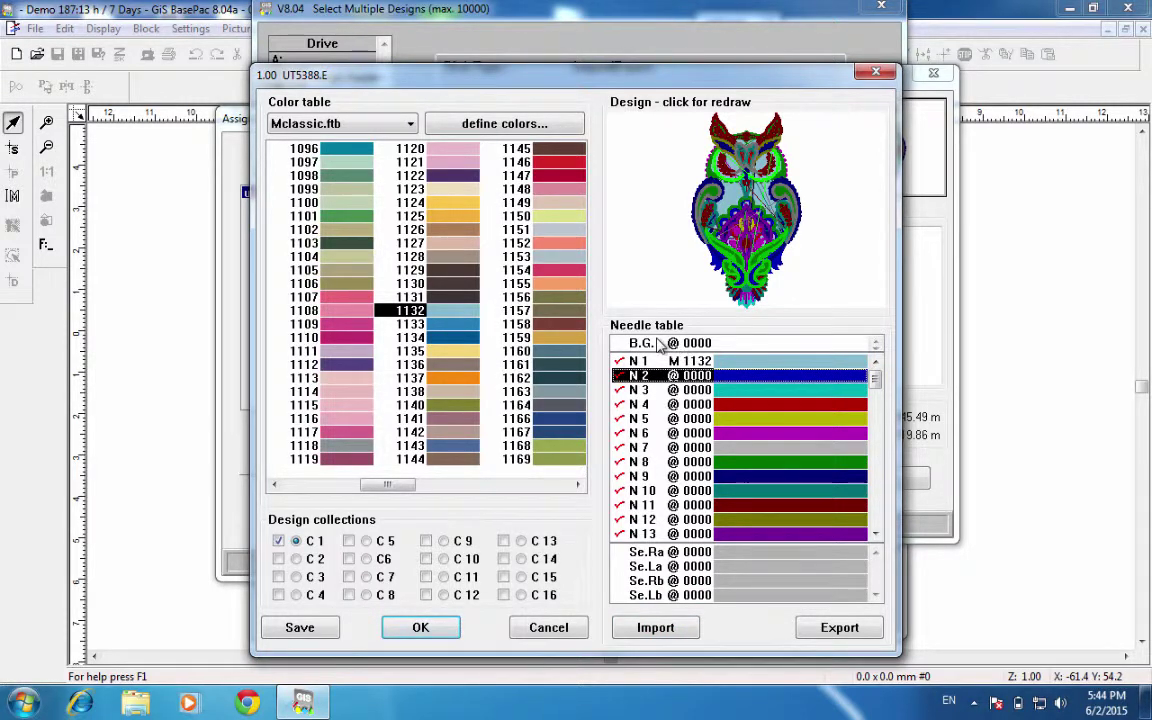
drag(368, 484, 442, 470)
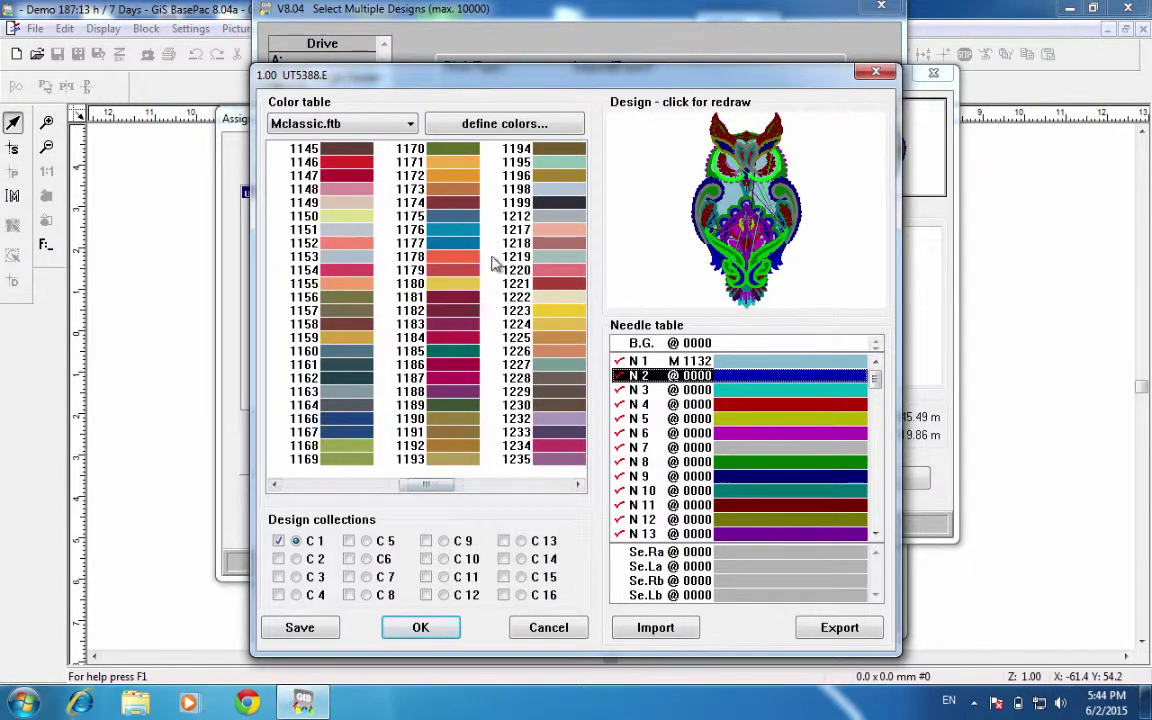
click(557, 258)
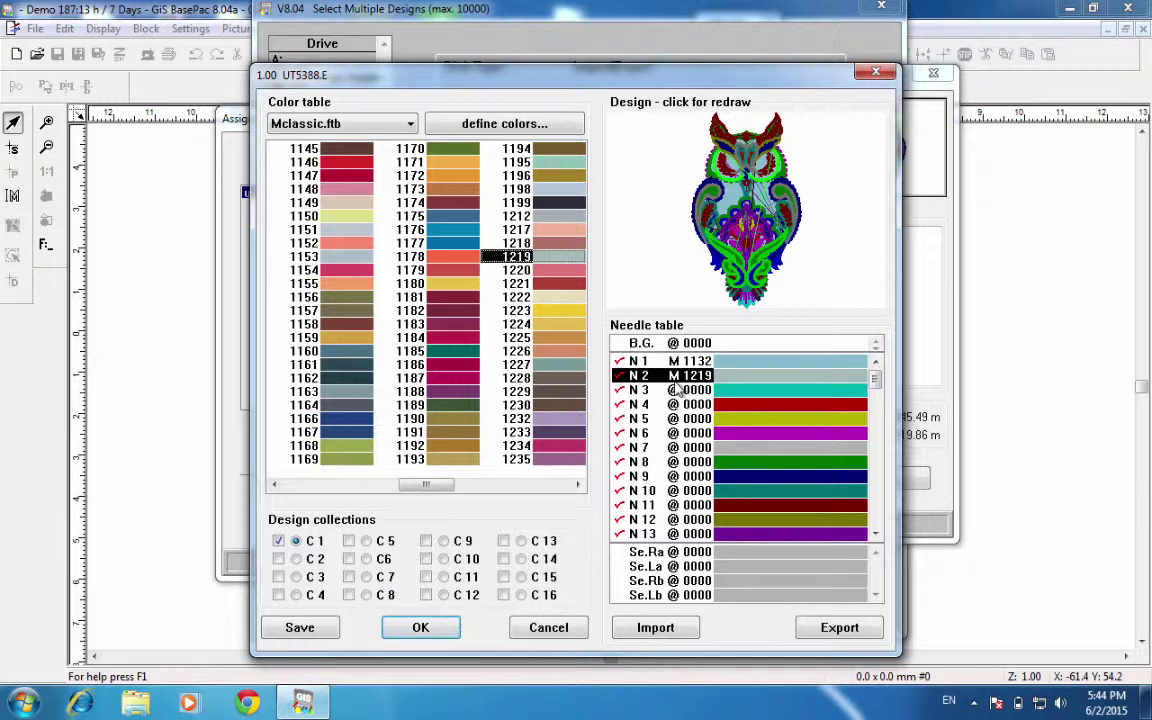
click(822, 164)
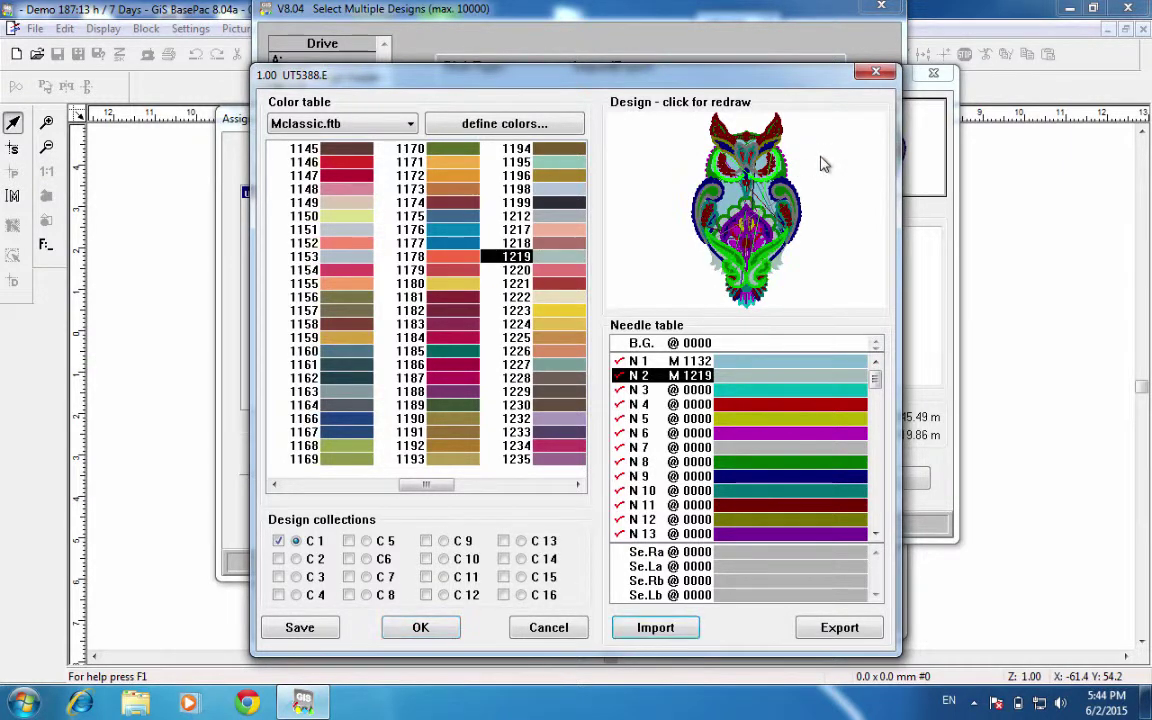
Enter thread number 1014 as the color of needle N 3 and redraw the owl preview
click(680, 390)
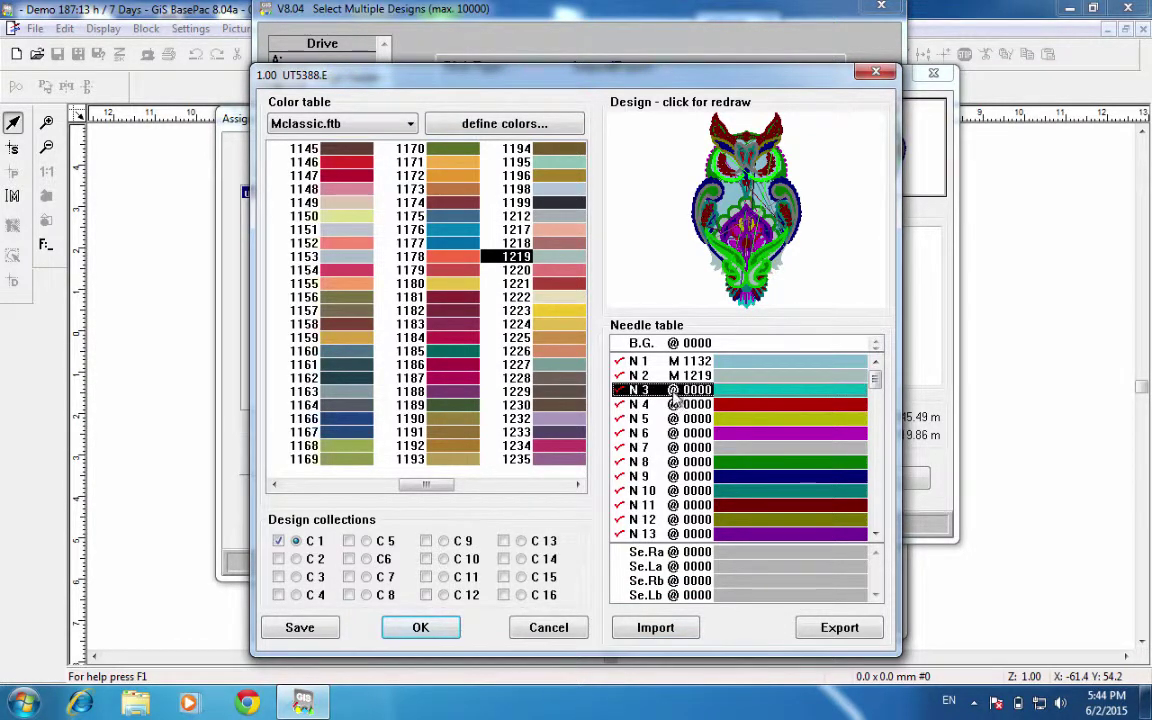
click(670, 390)
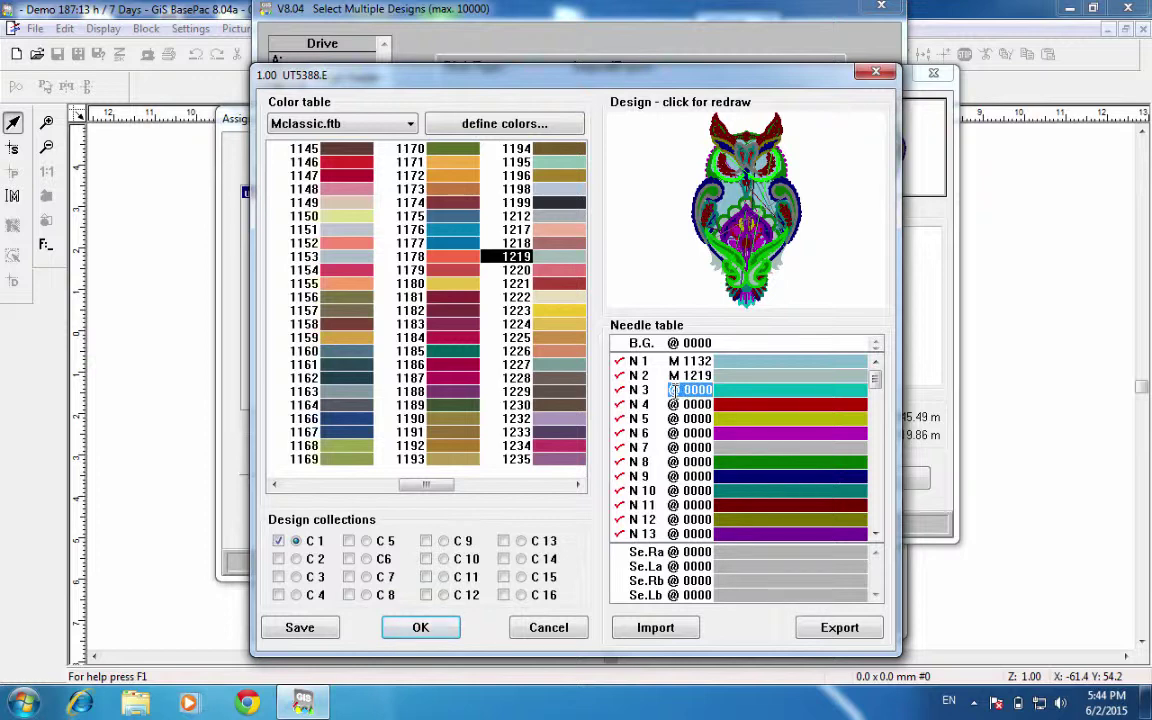
text(1014)
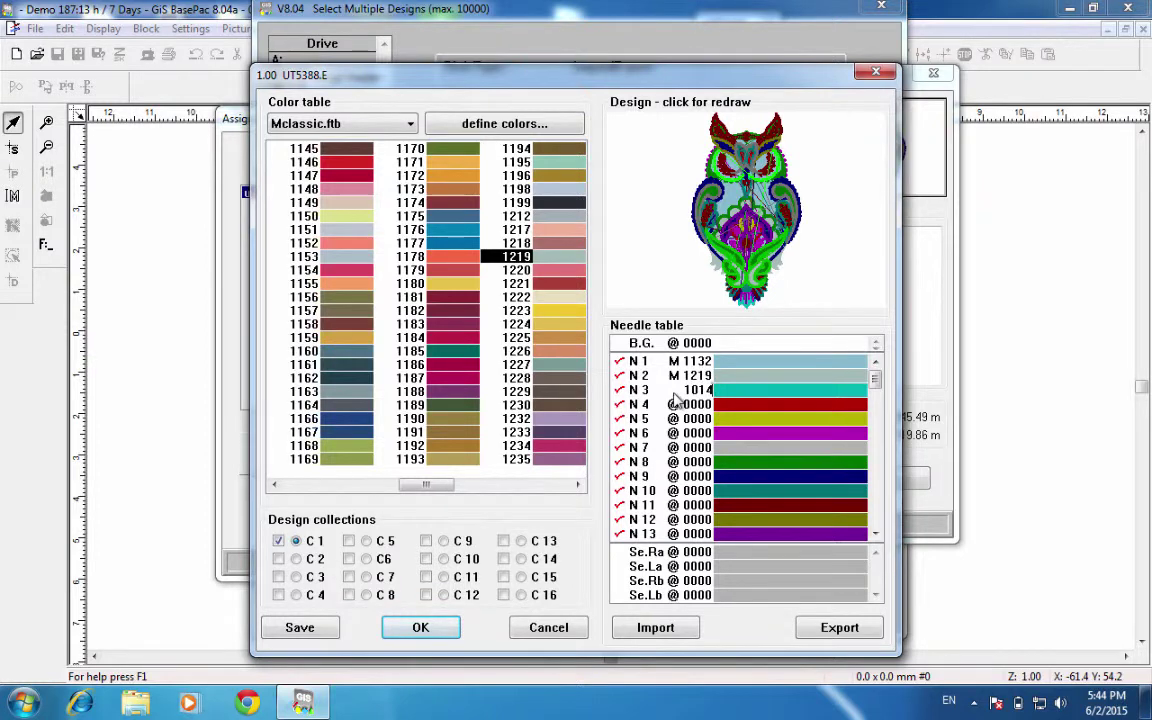
key(Return)
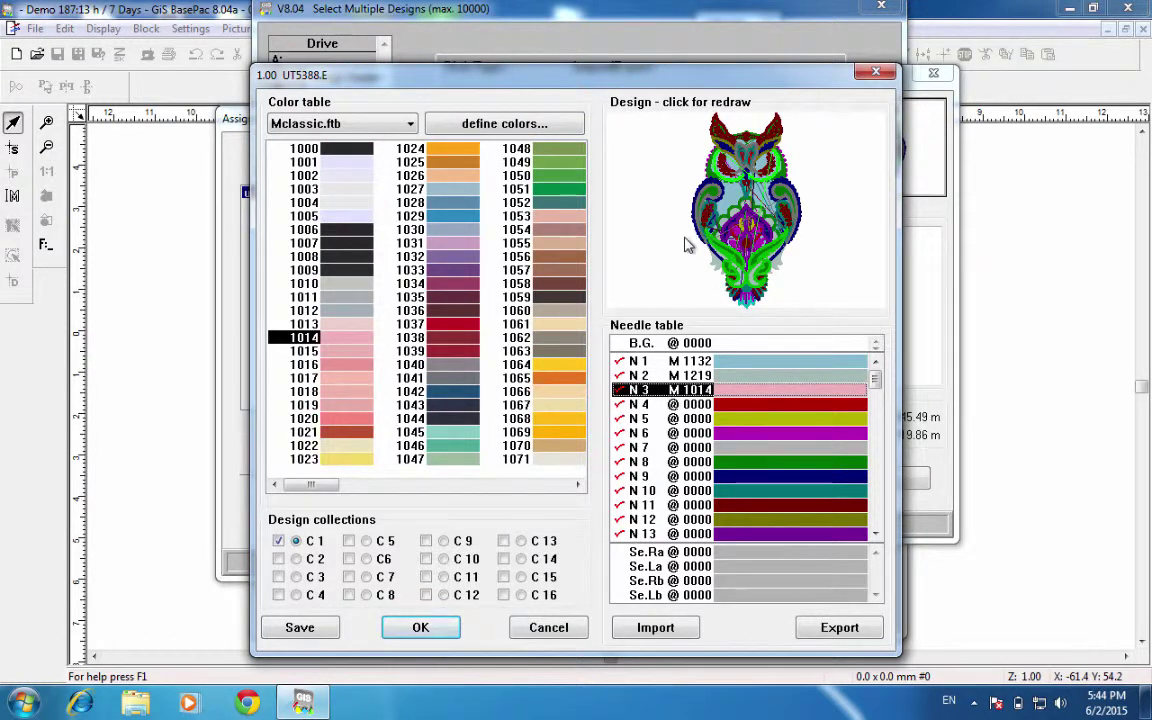
key(Tab)
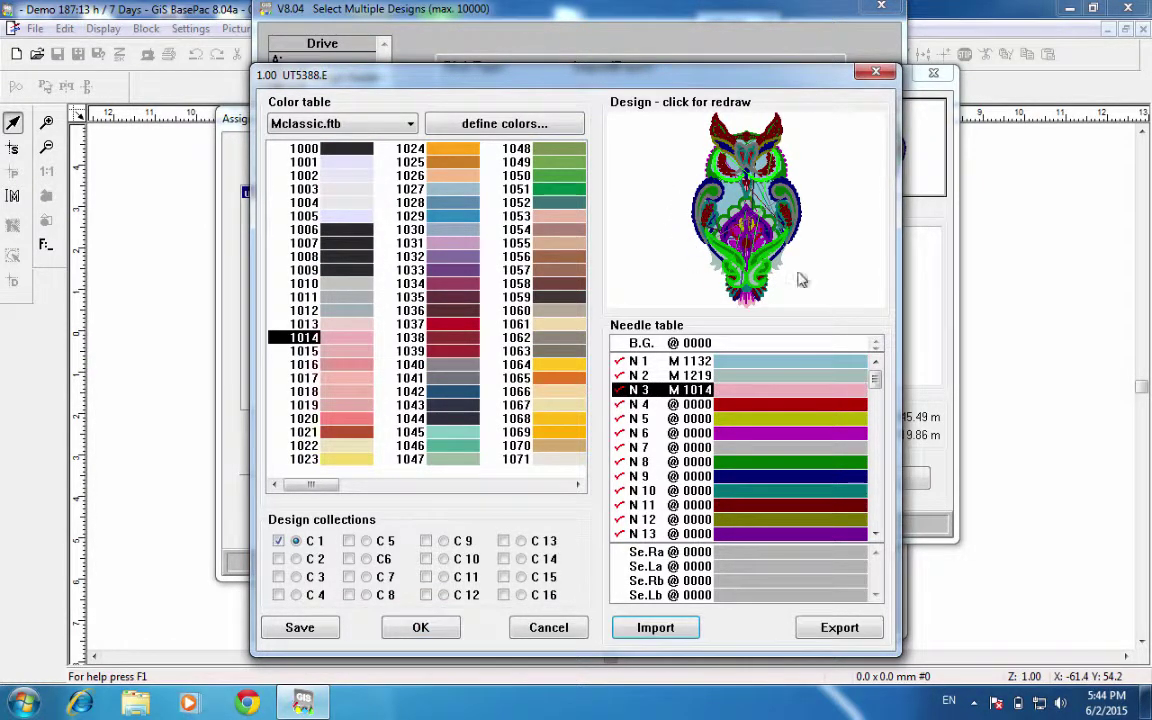
Enter thread number 1105 for needle N 4 and thread number 1156 for needle N 5
double_click(690, 404)
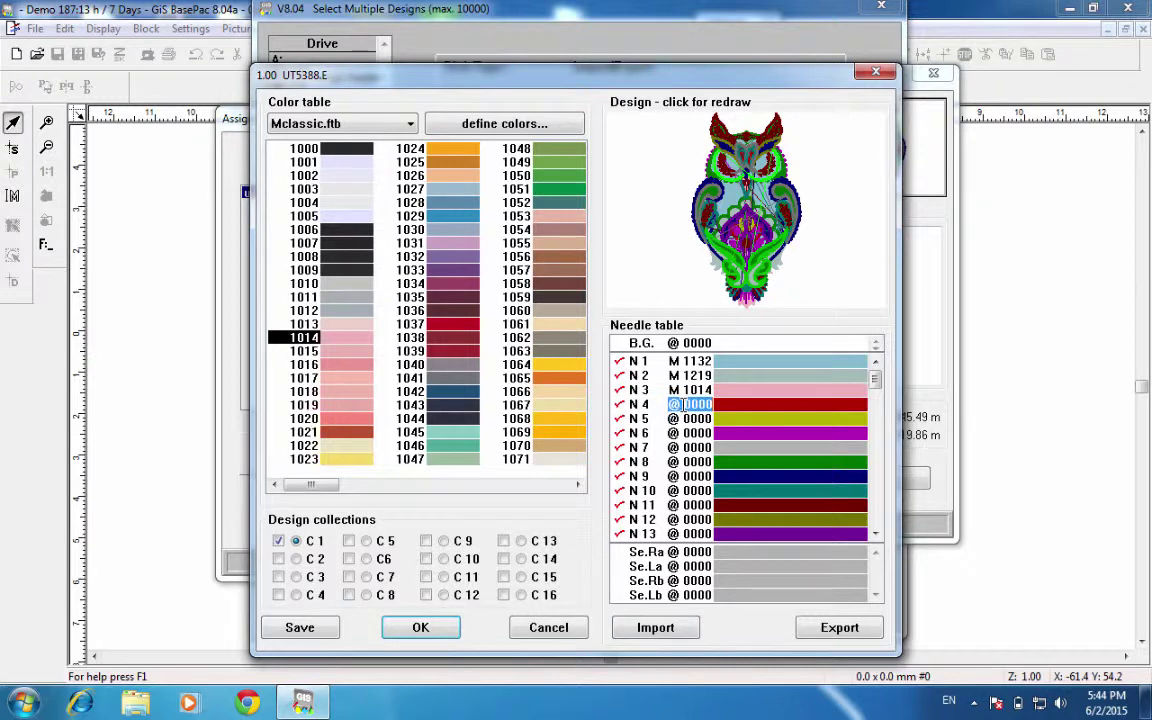
text(1105)
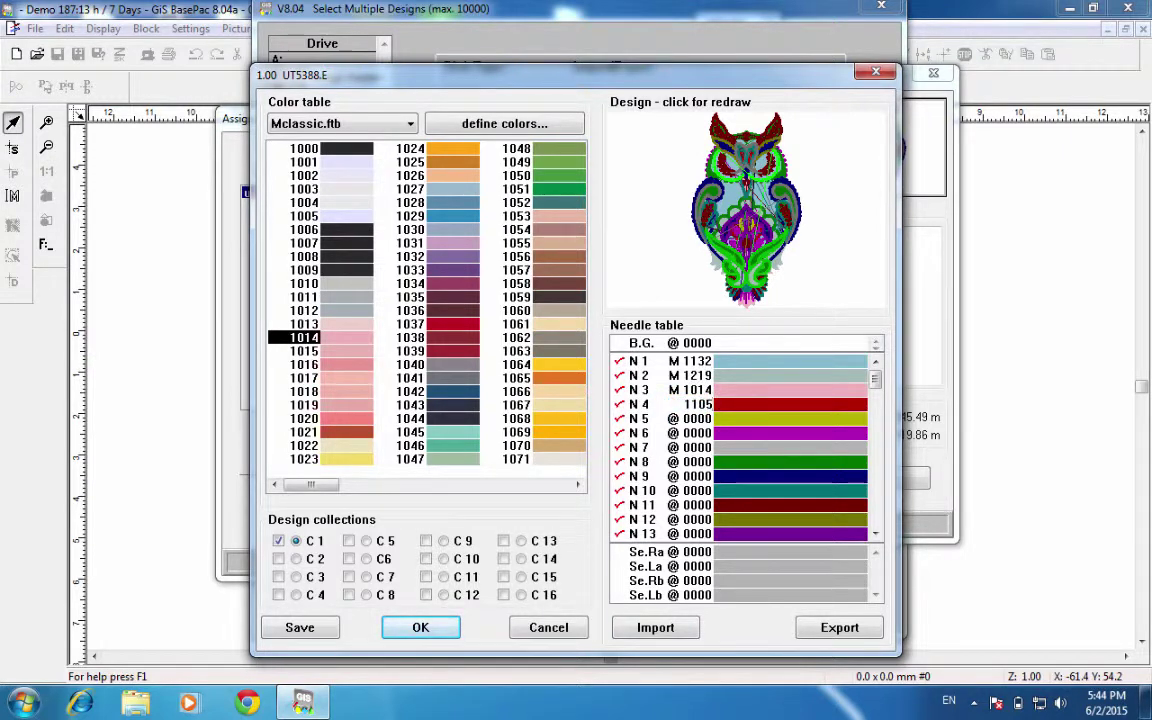
key(Return)
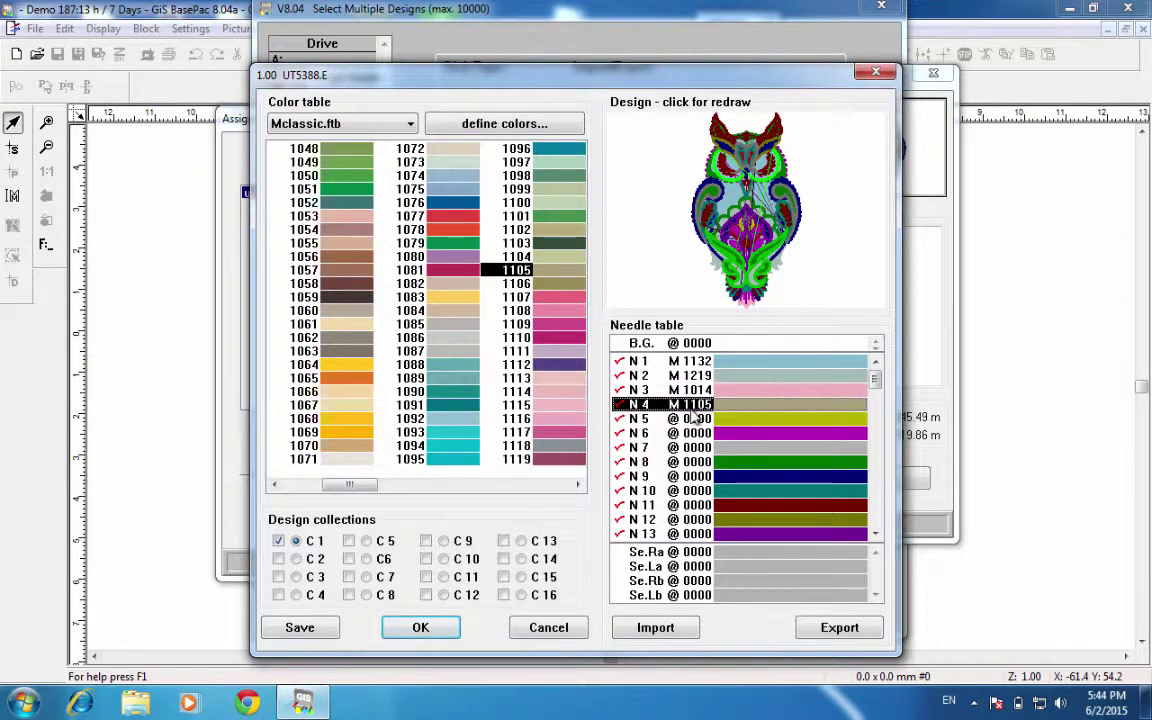
click(691, 421)
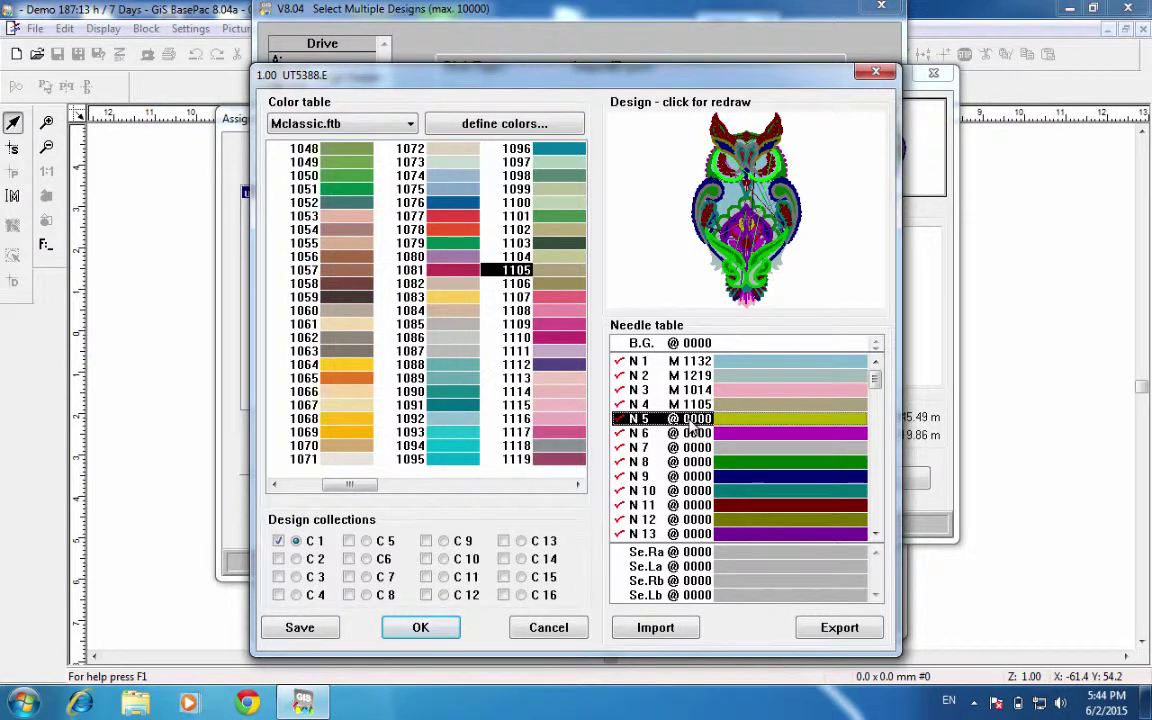
click(691, 422)
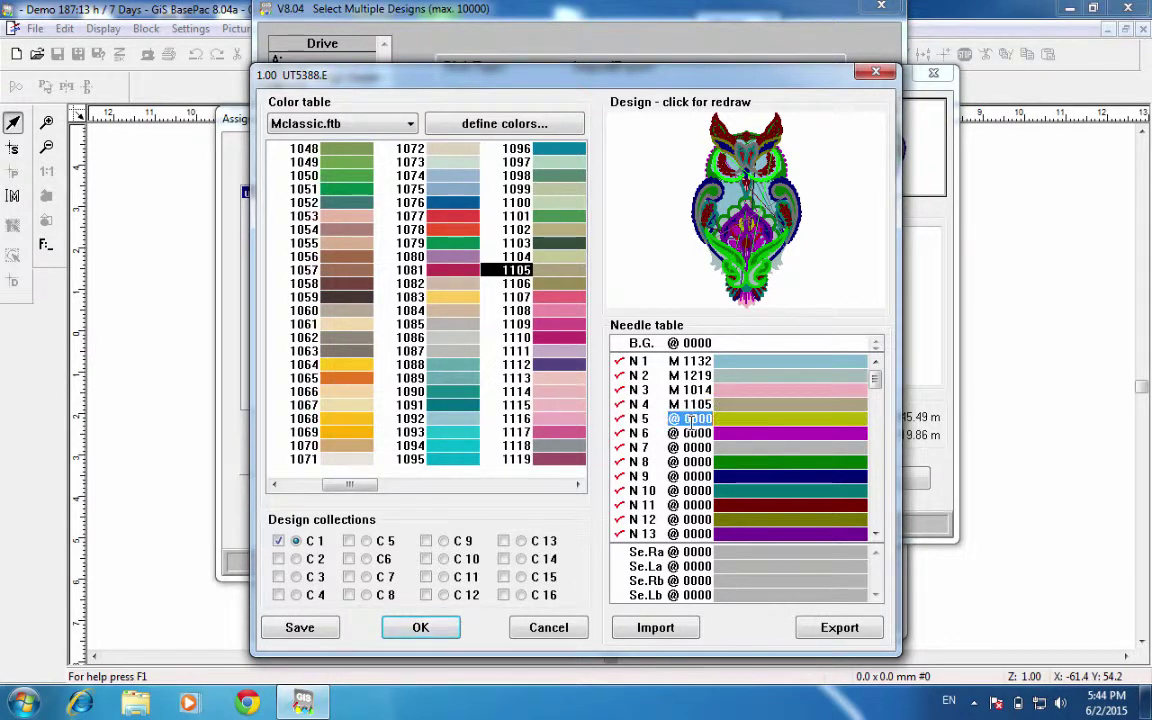
text(1156)
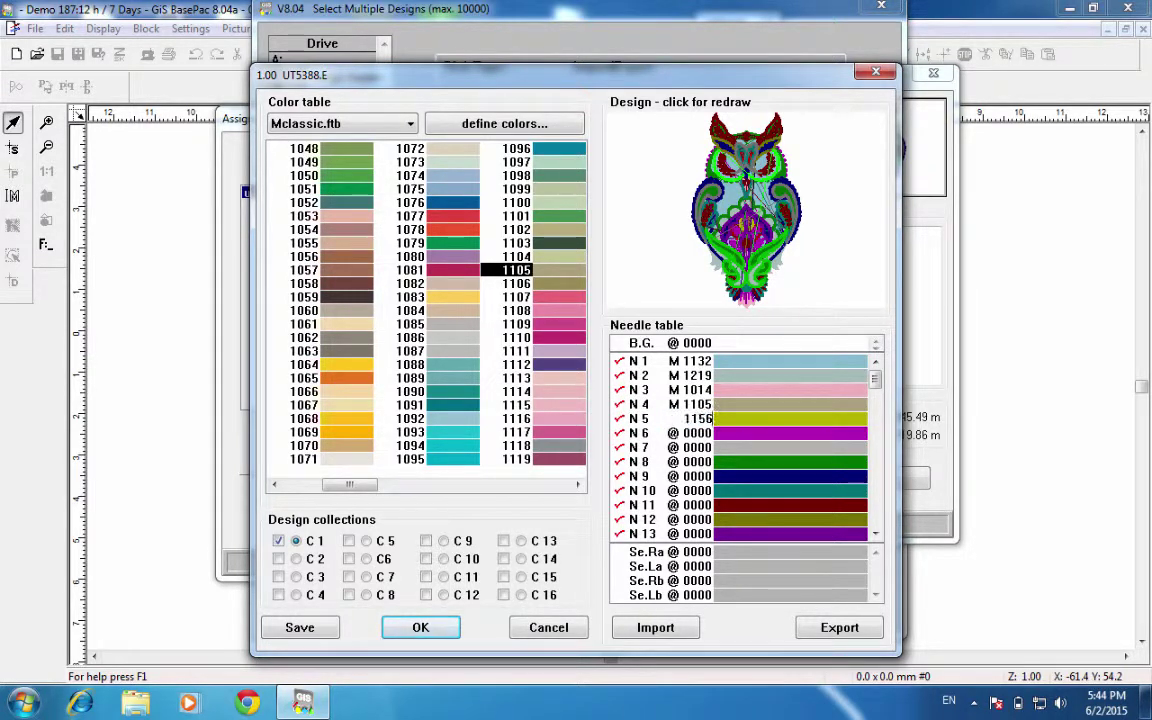
key(Return)
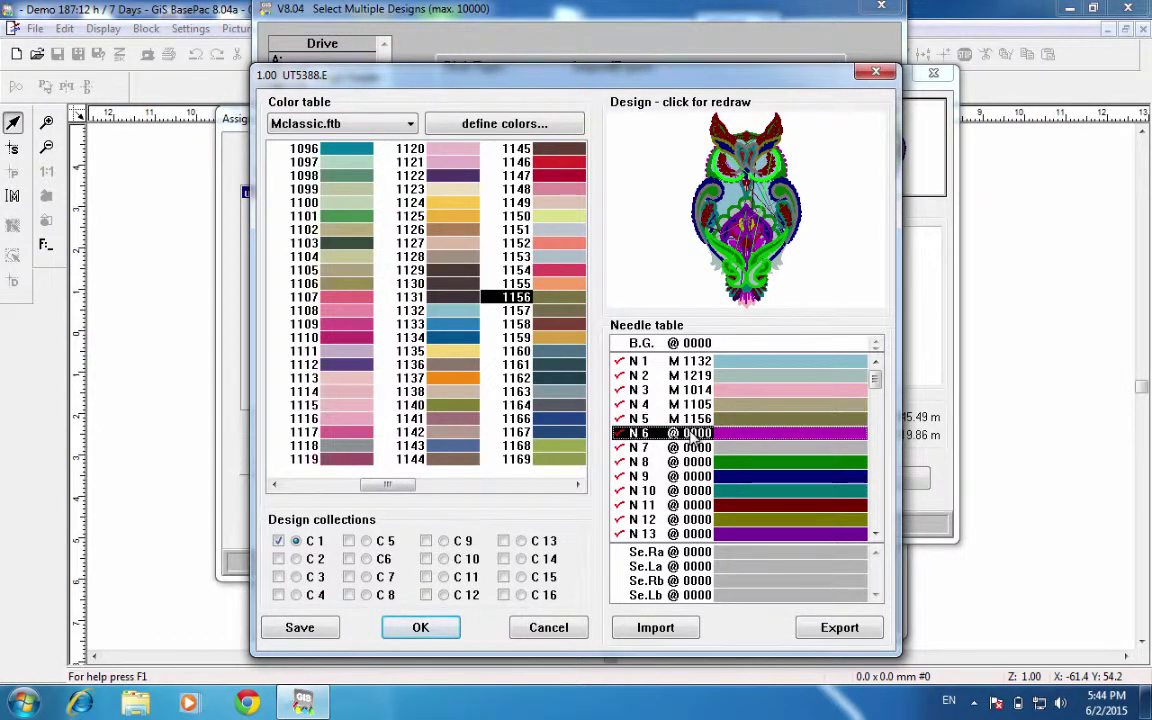
Enter thread number 1157 for needle N 6 and thread number 1230 for needle N 7
click(691, 434)
text(1157)
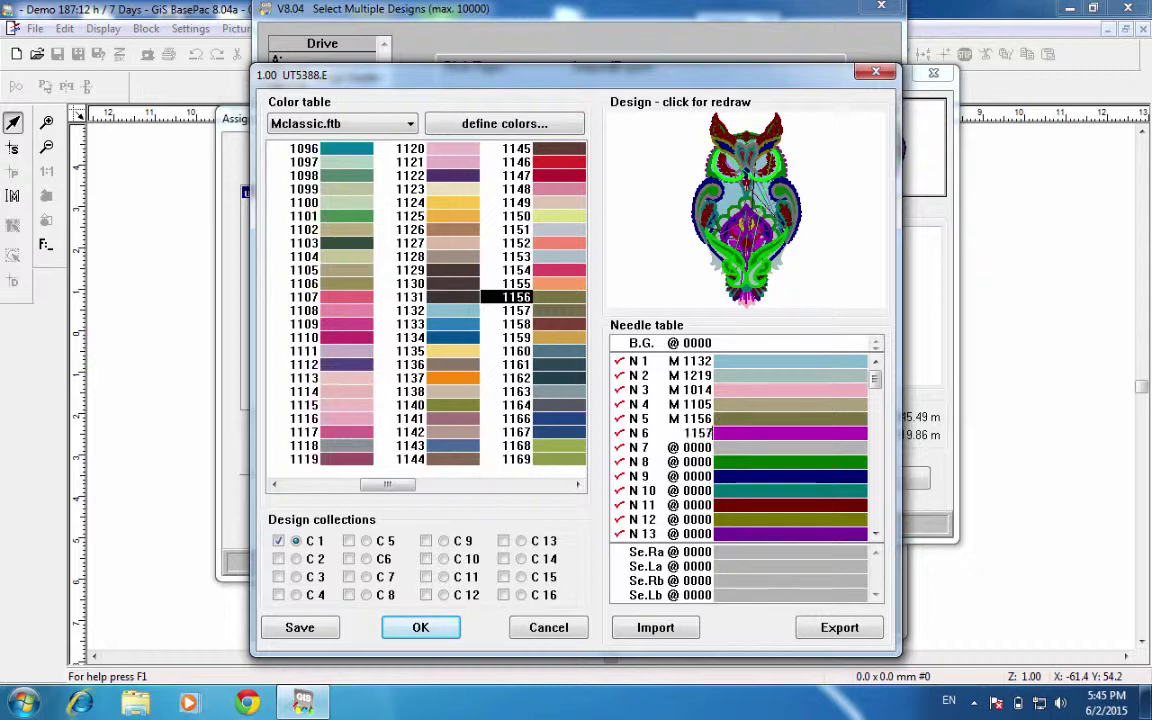
key(Return)
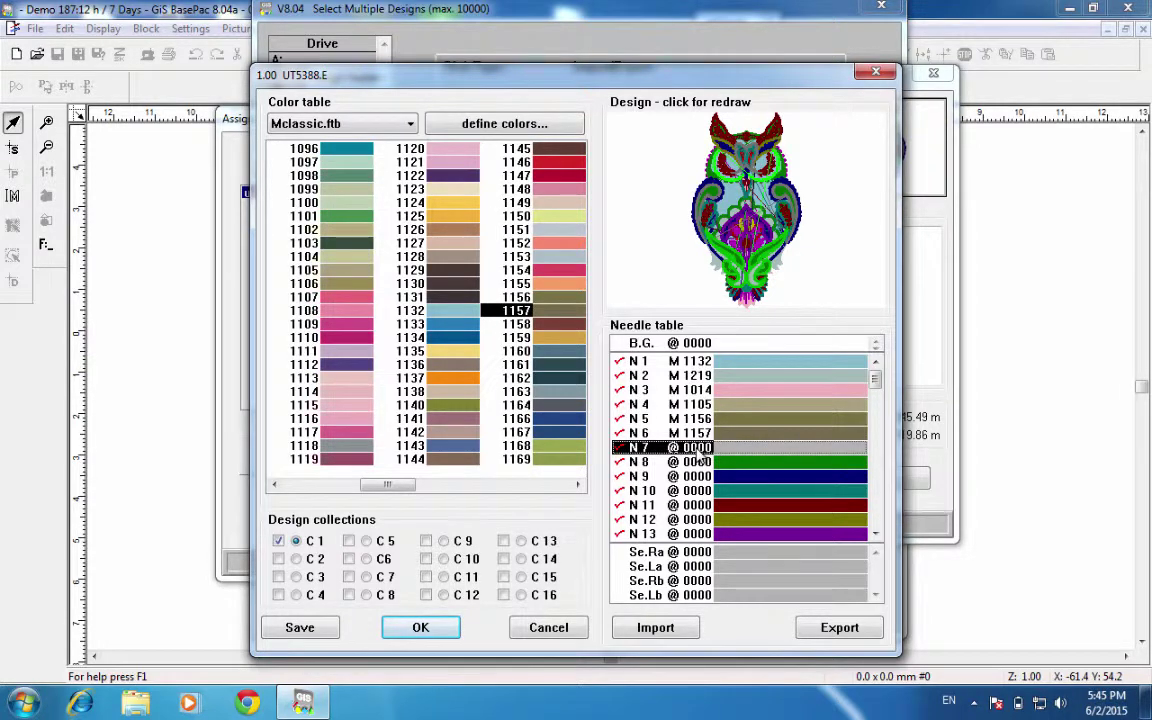
click(700, 449)
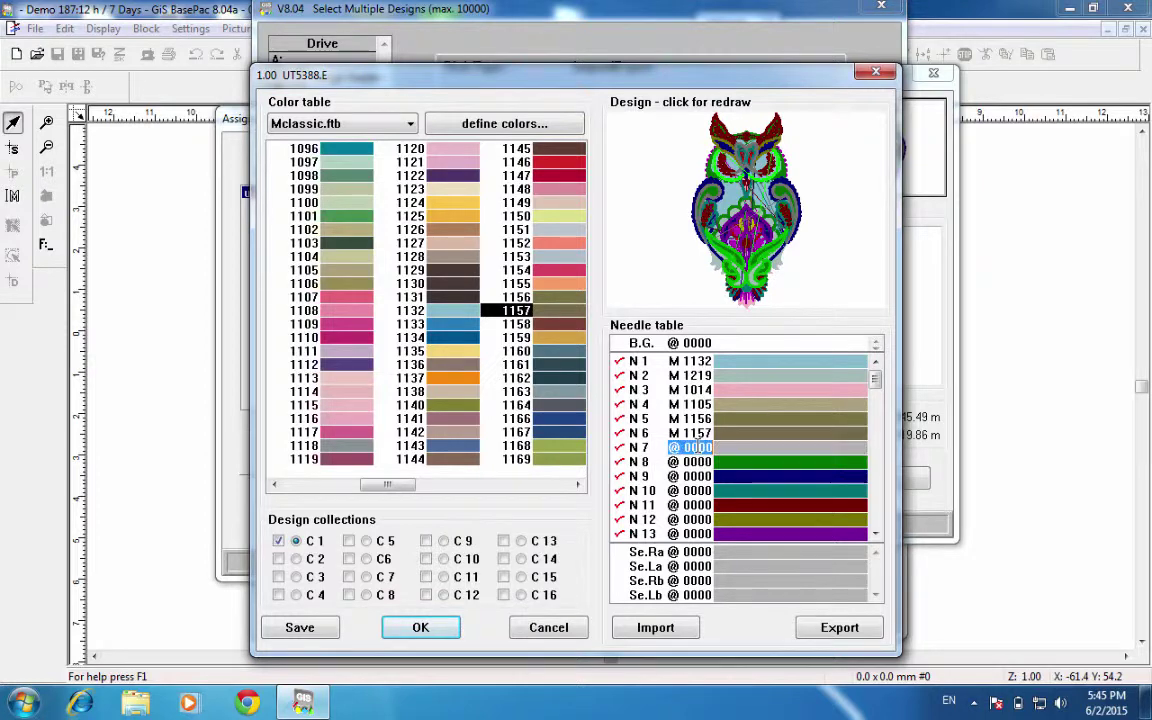
text(1)
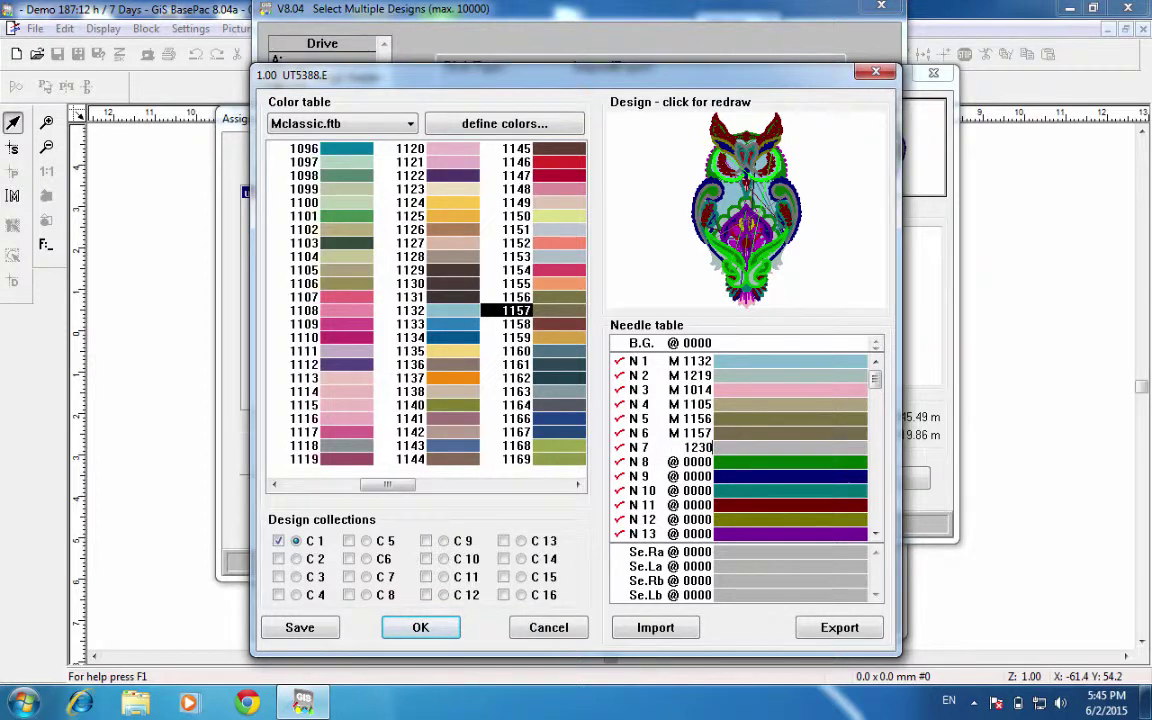
text(230)
key(Return)
Enter thread number 1094 as the color of needle N 8 in the needle table
click(697, 463)
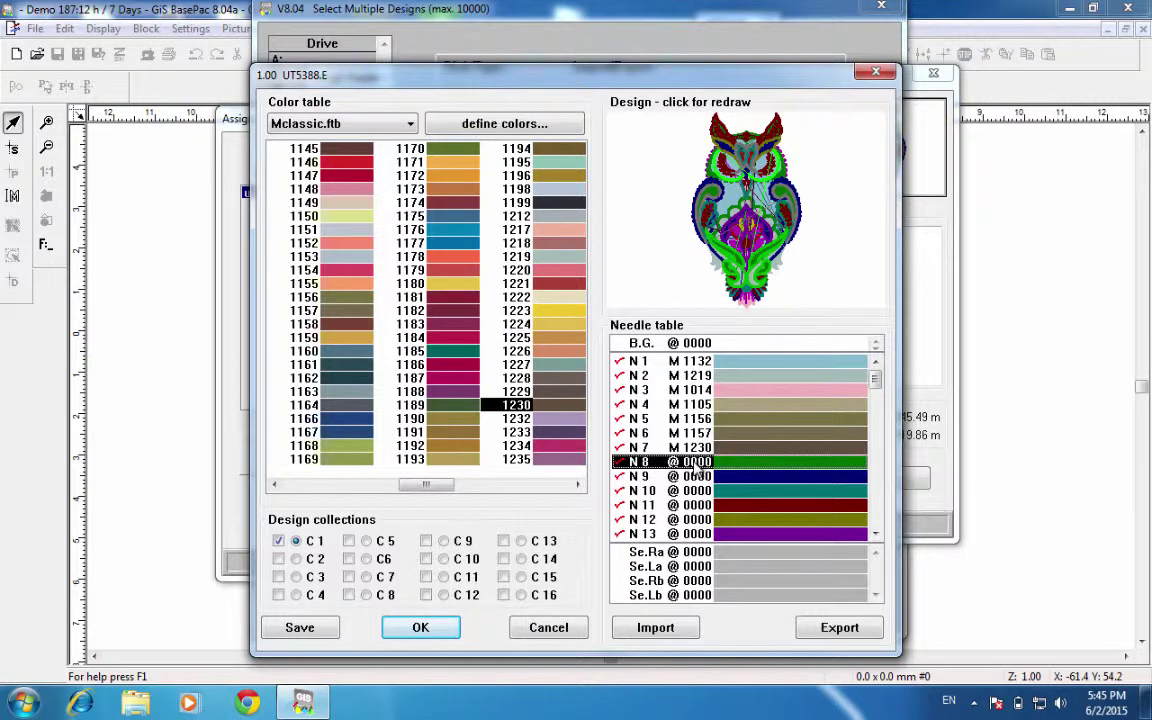
click(697, 463)
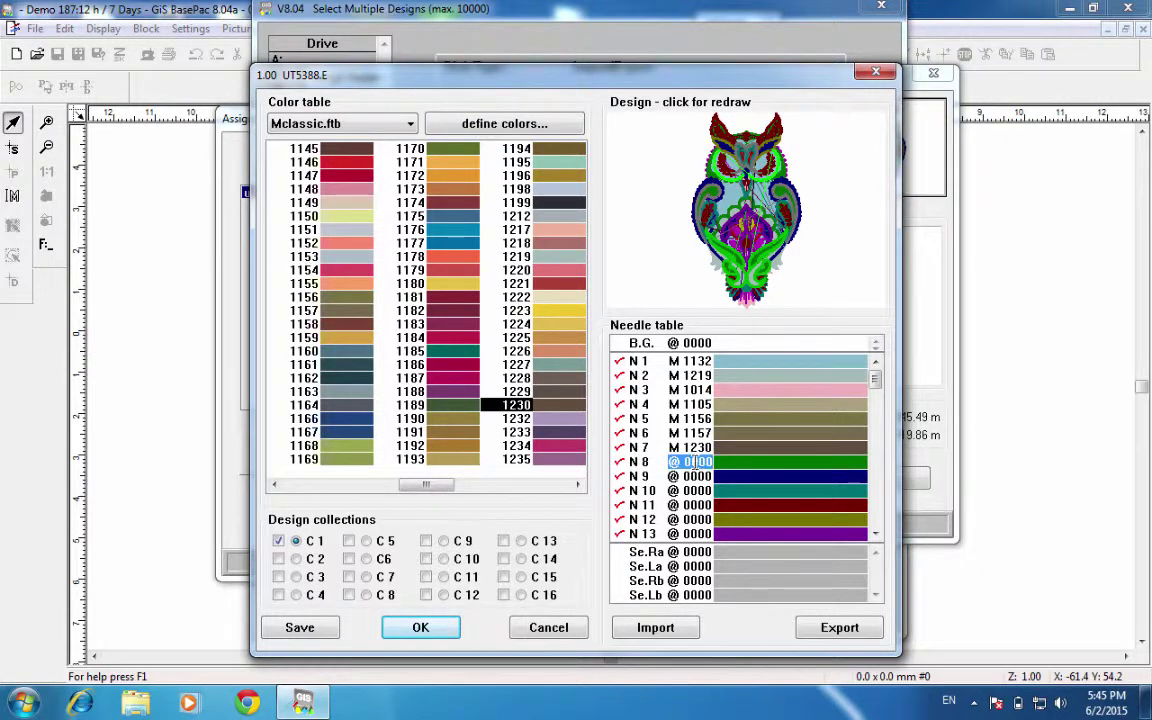
text(1094)
key(Return)
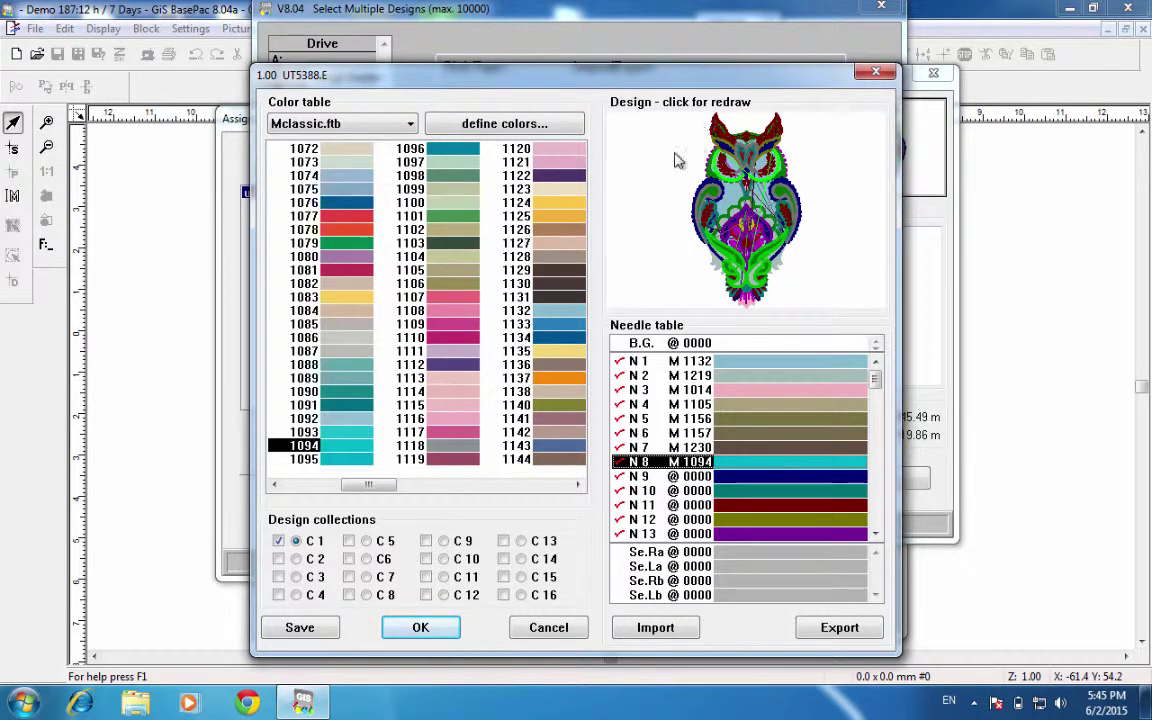
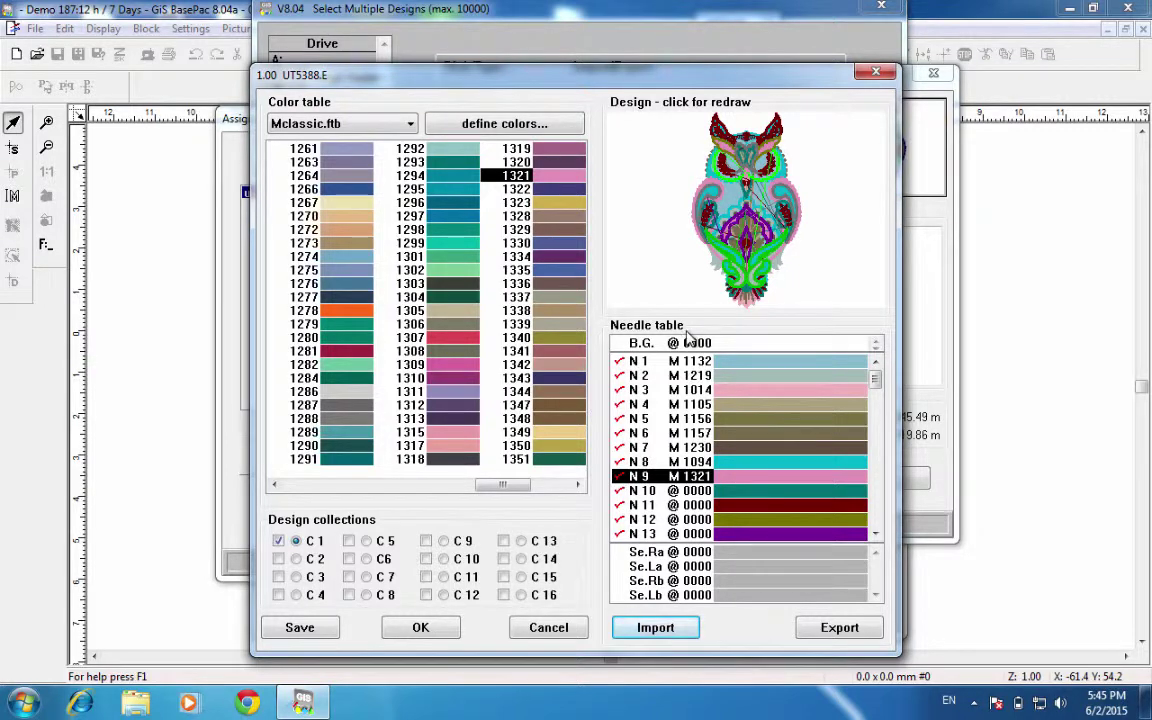
Enter thread number 1109 as the color of needle N 10 in the needle table
click(700, 492)
click(700, 492)
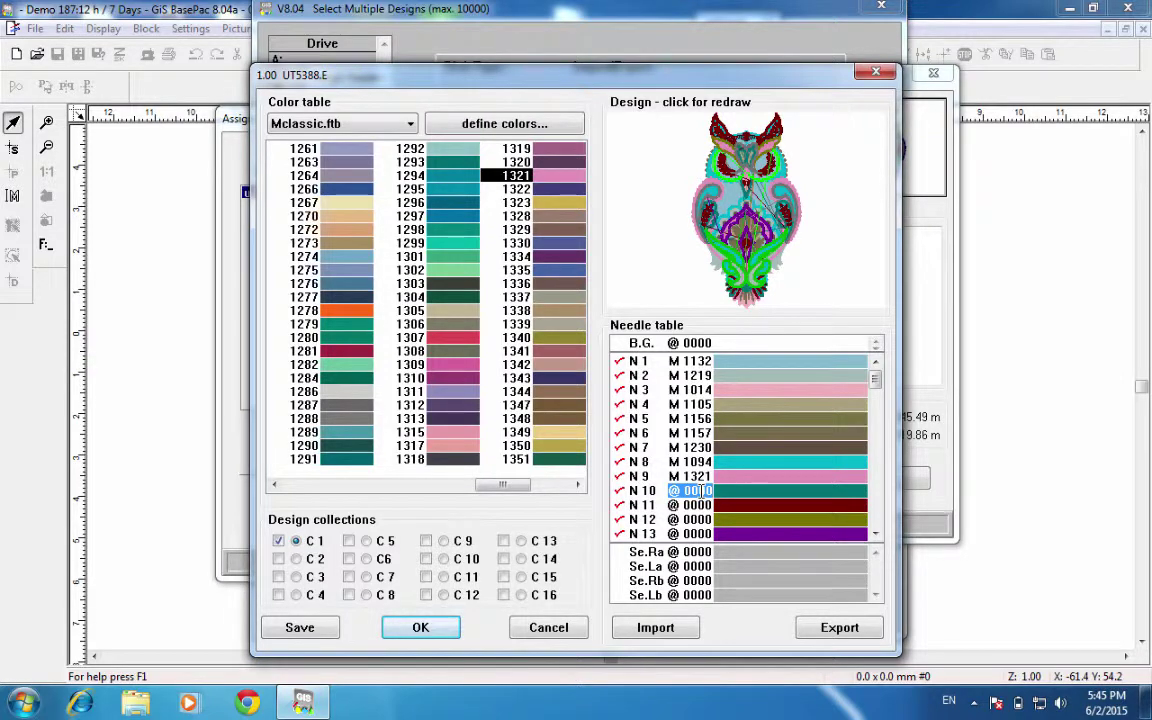
text(1109)
key(Return)
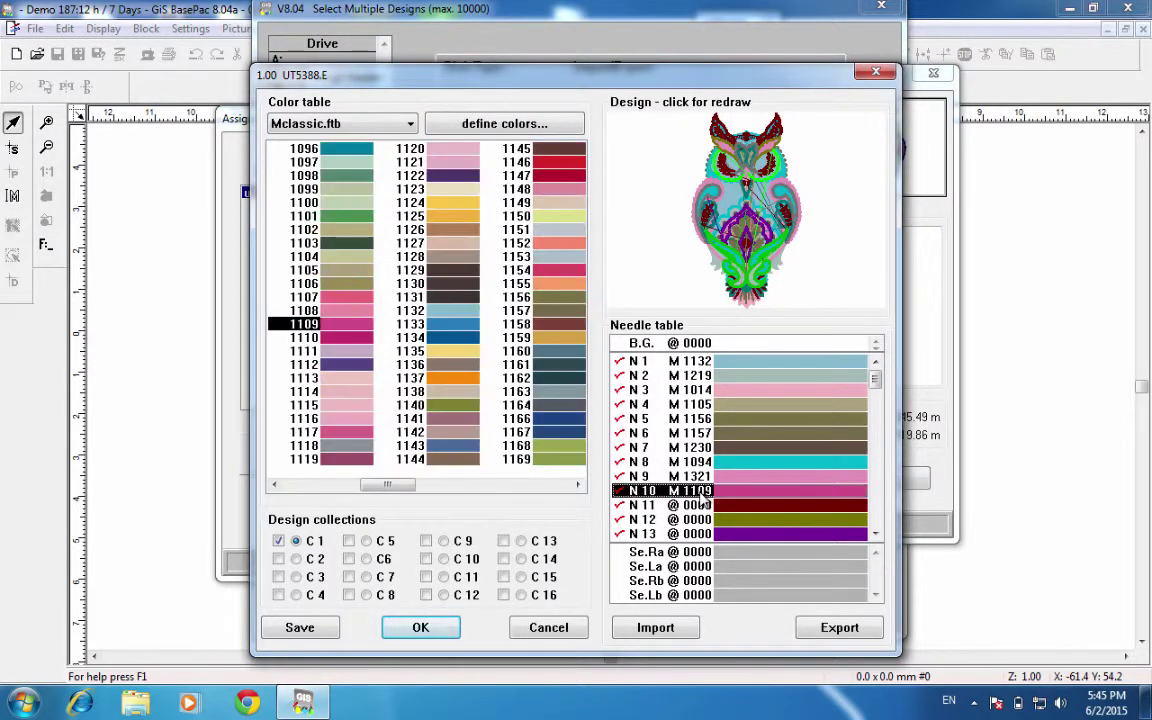
Look through needles N 11 to N 16 in the needle table and save the color settings and collection selection
click(703, 505)
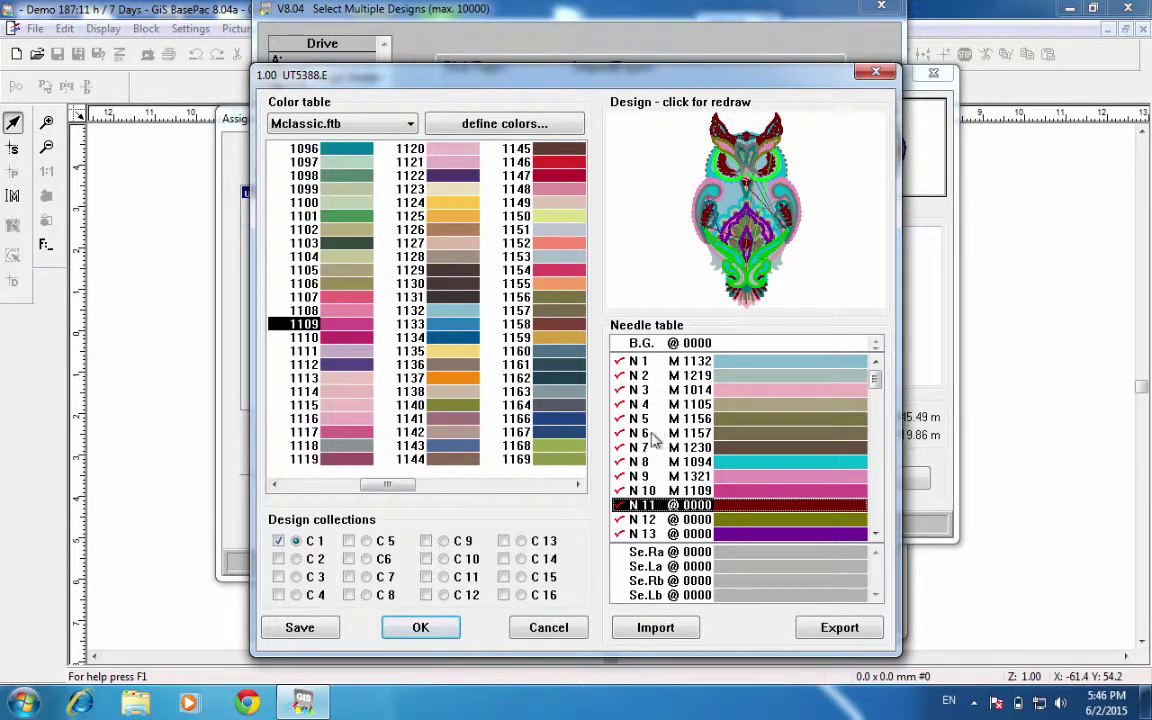
click(648, 521)
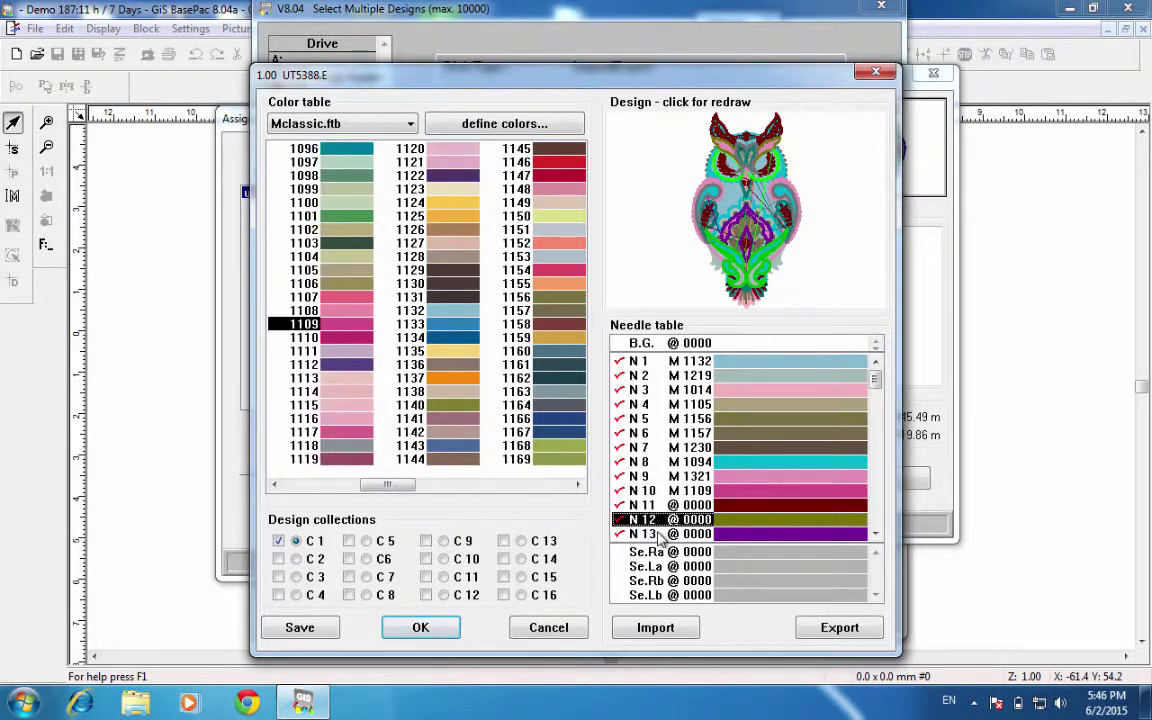
click(735, 530)
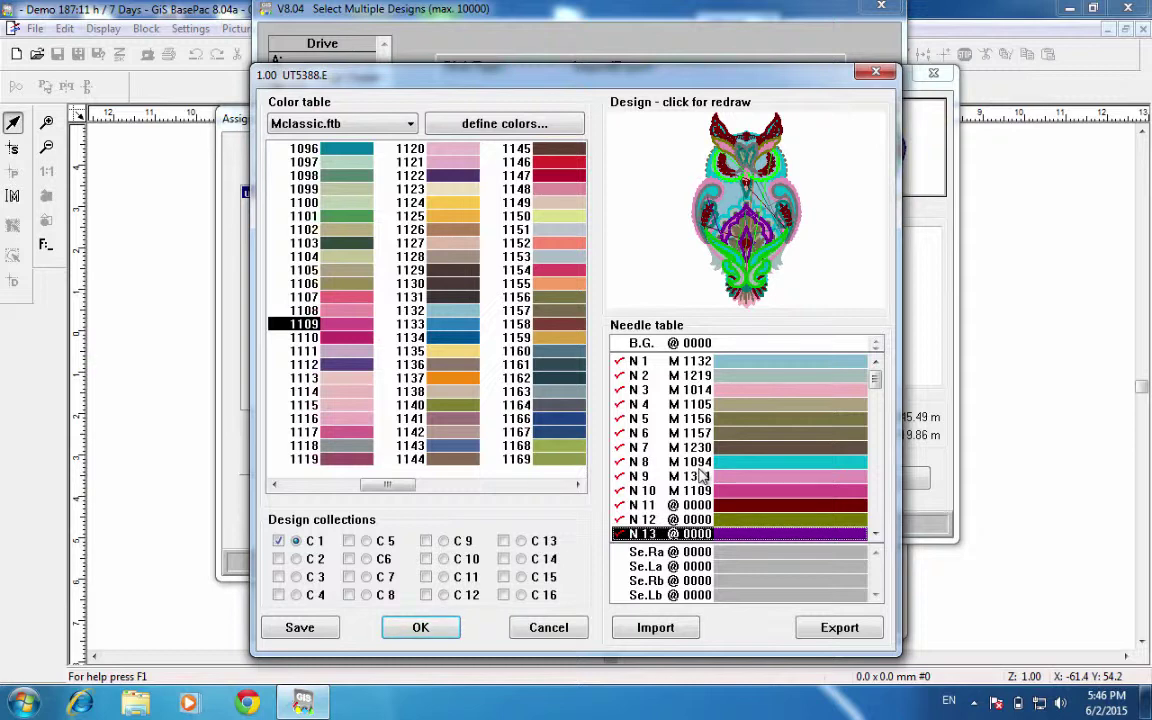
click(875, 536)
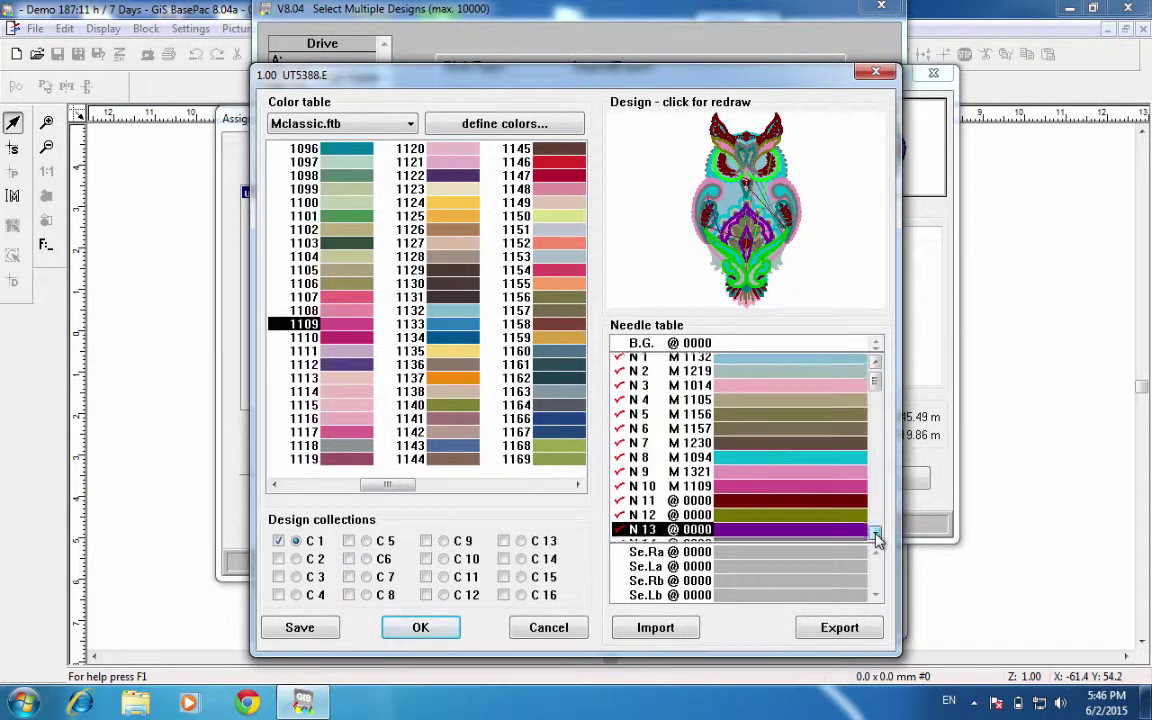
click(875, 536)
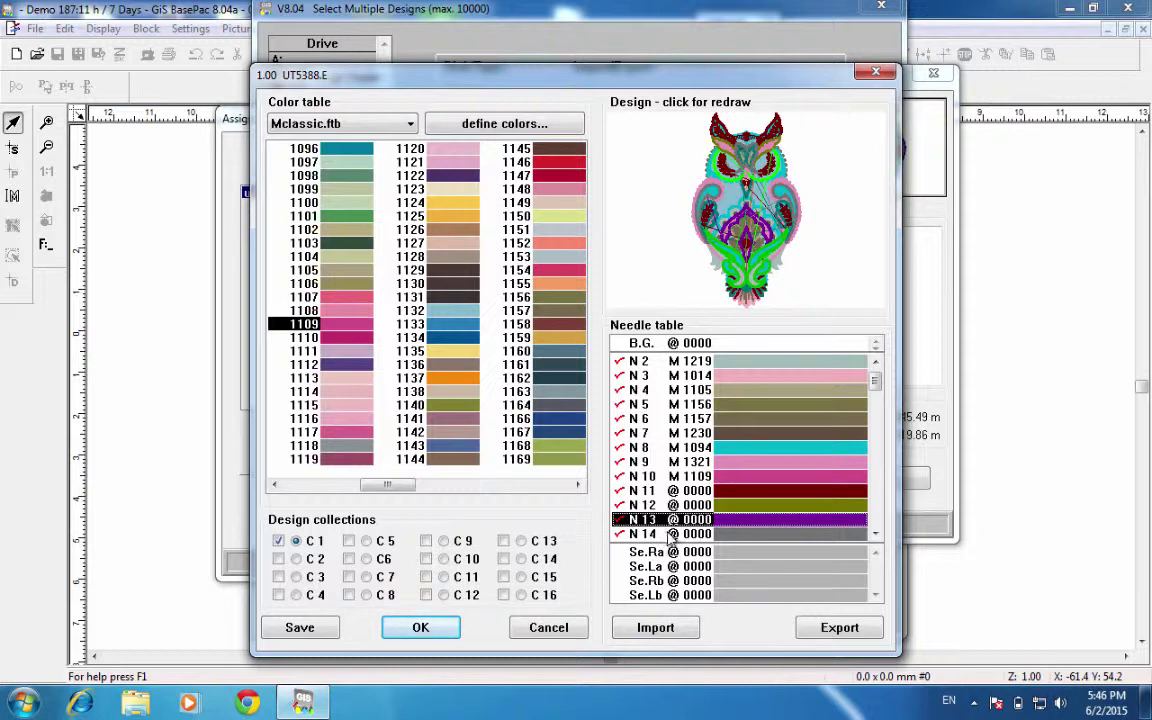
click(875, 535)
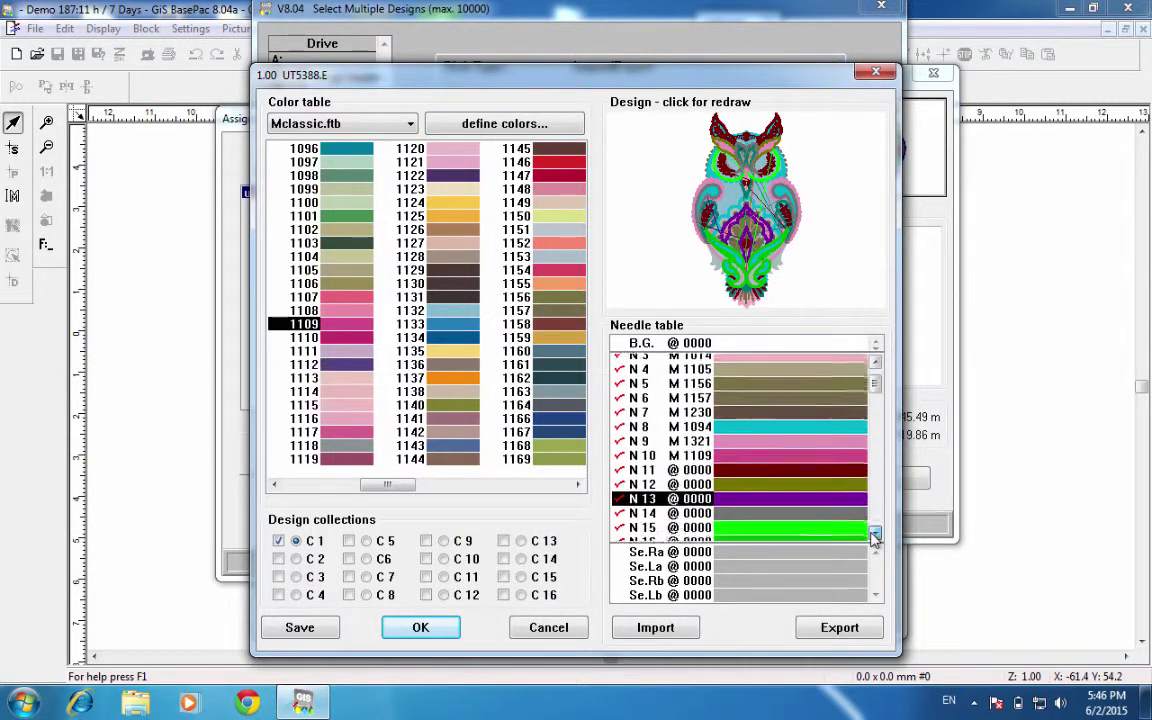
click(875, 535)
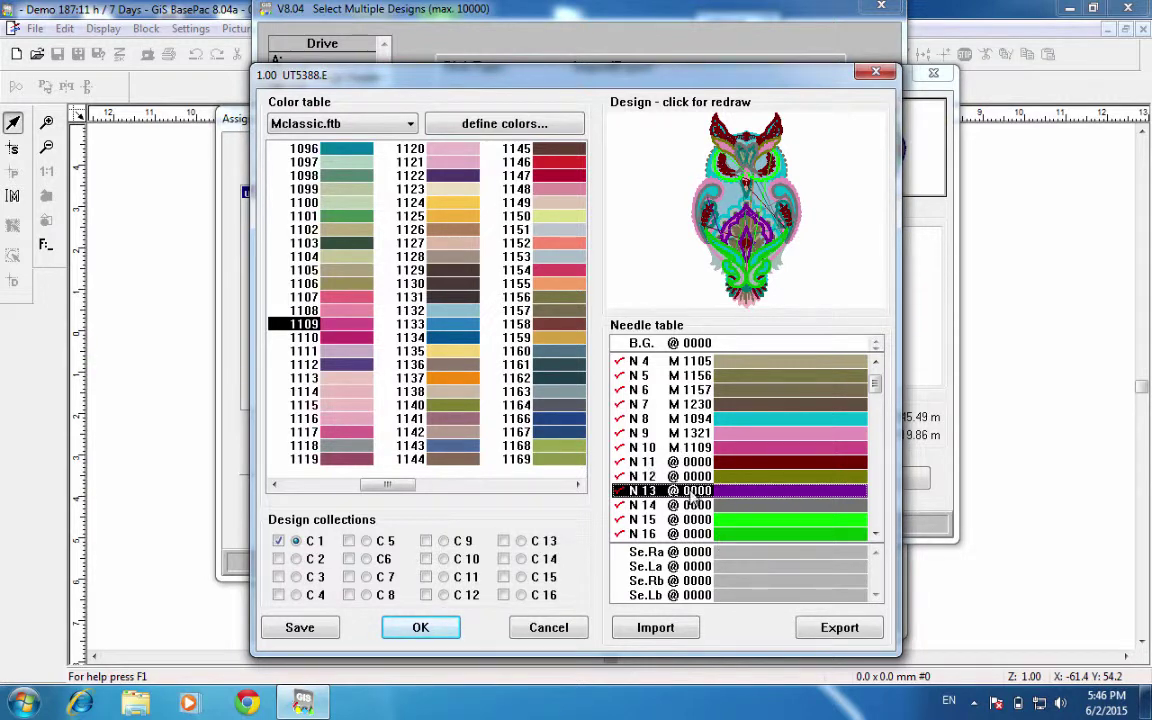
click(420, 627)
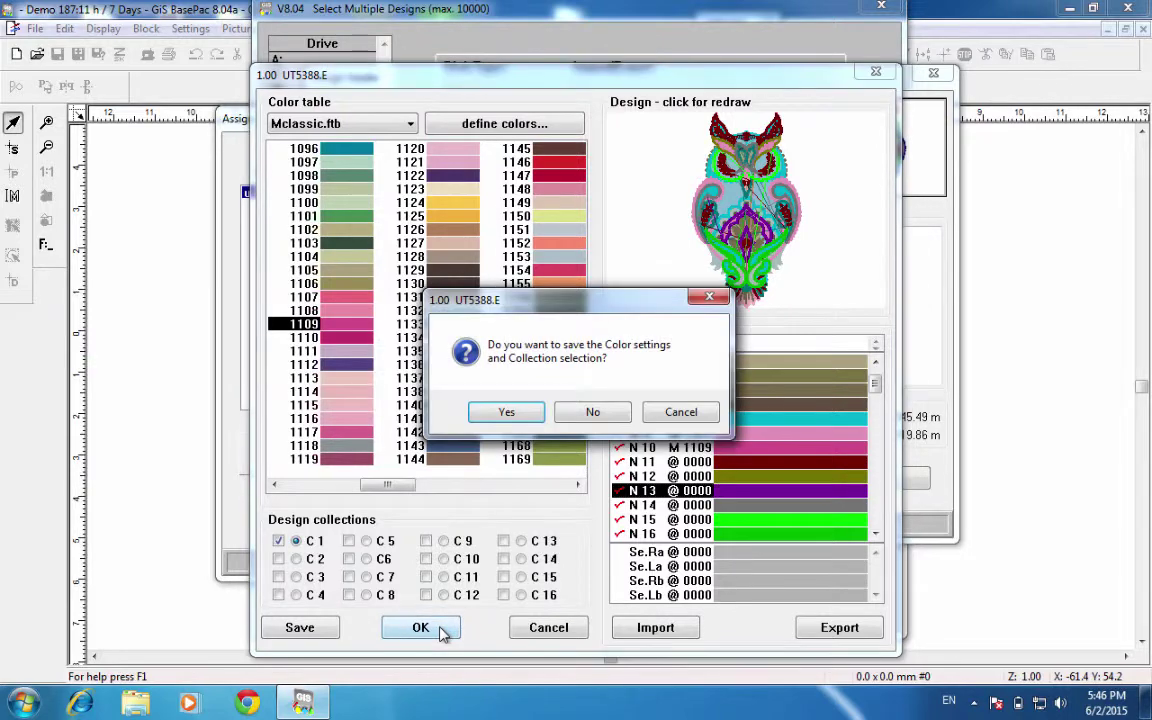
click(507, 414)
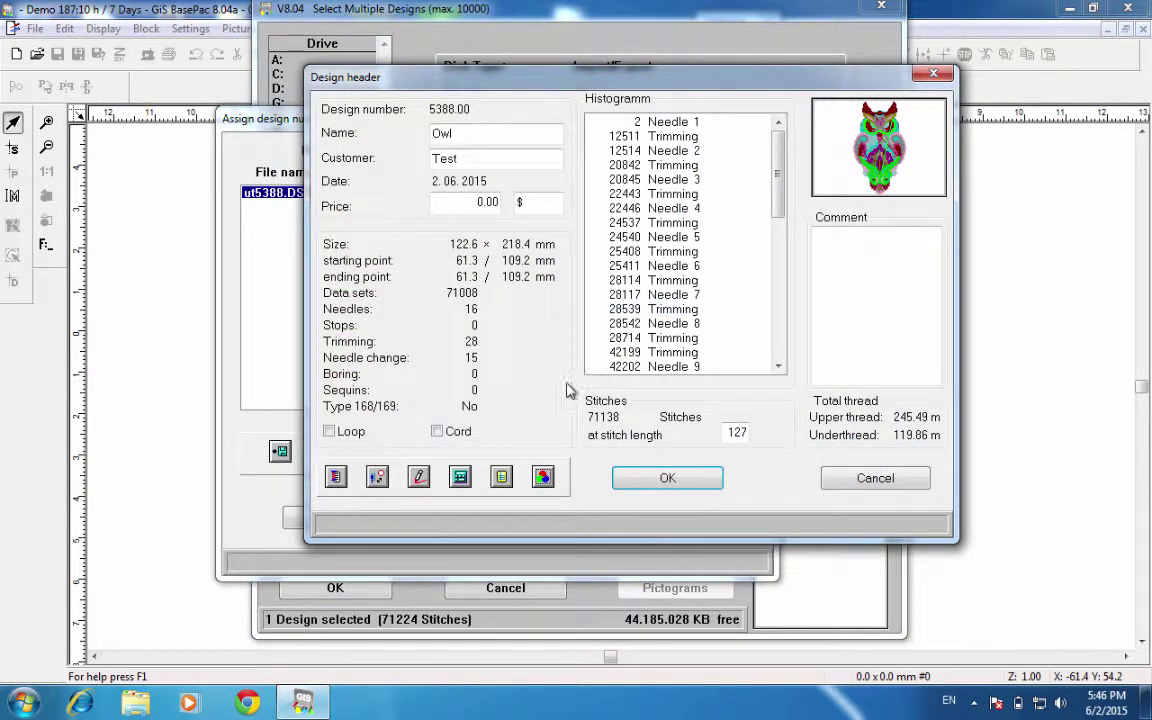
In the design's needle change table, reassign Needle 11 to Needle 6 and Needle 12 to Needle 3
click(378, 480)
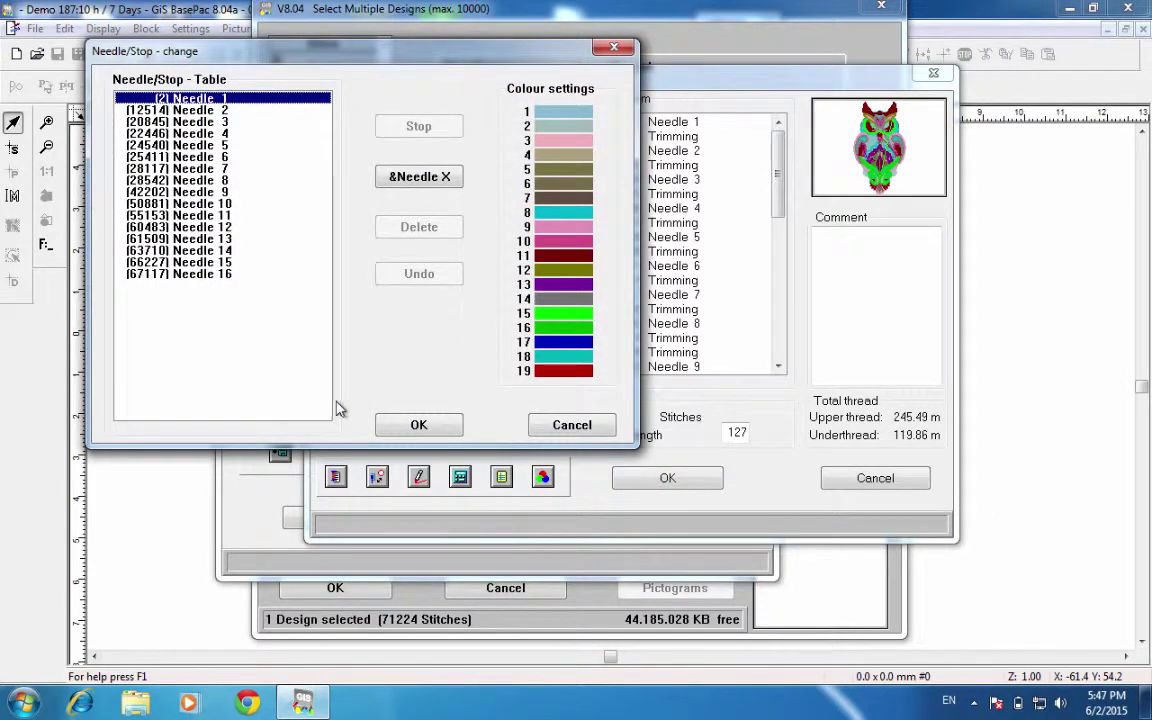
click(526, 172)
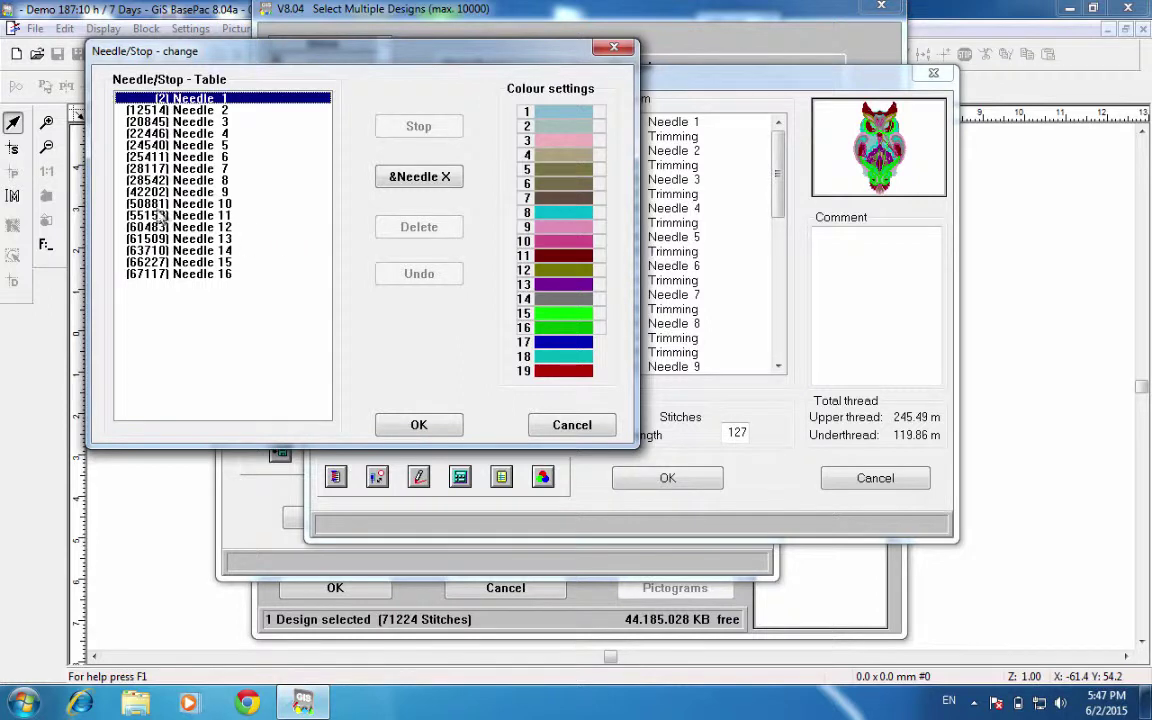
click(200, 217)
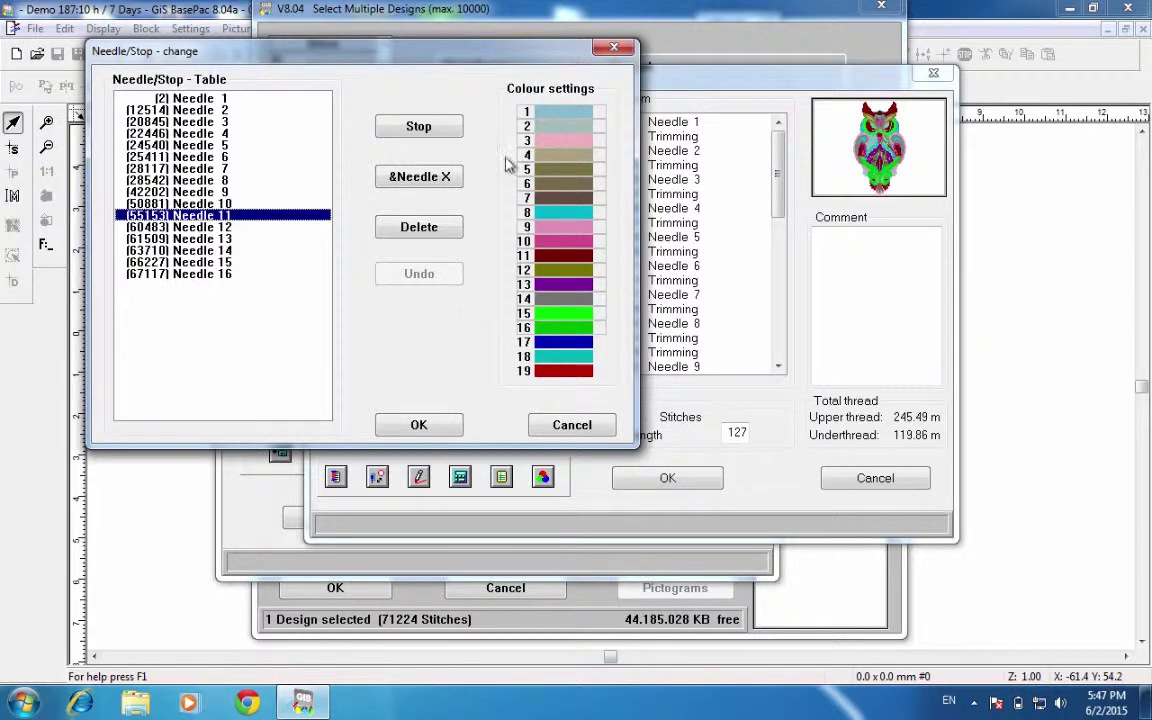
click(561, 186)
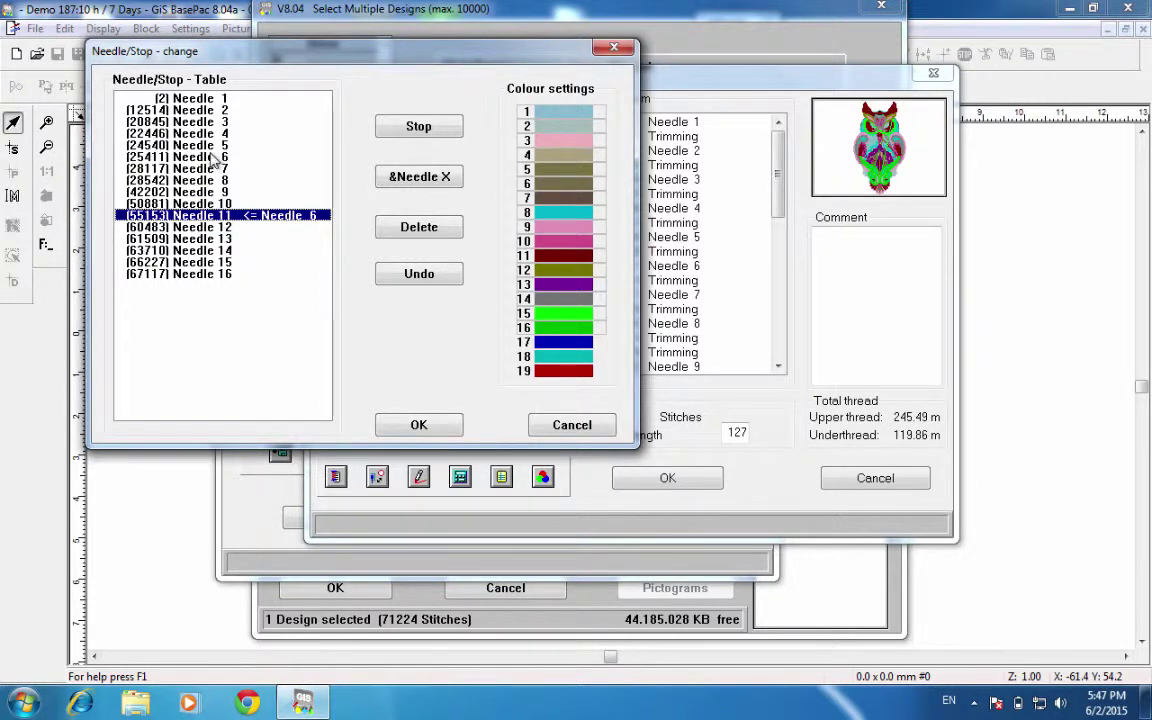
click(220, 229)
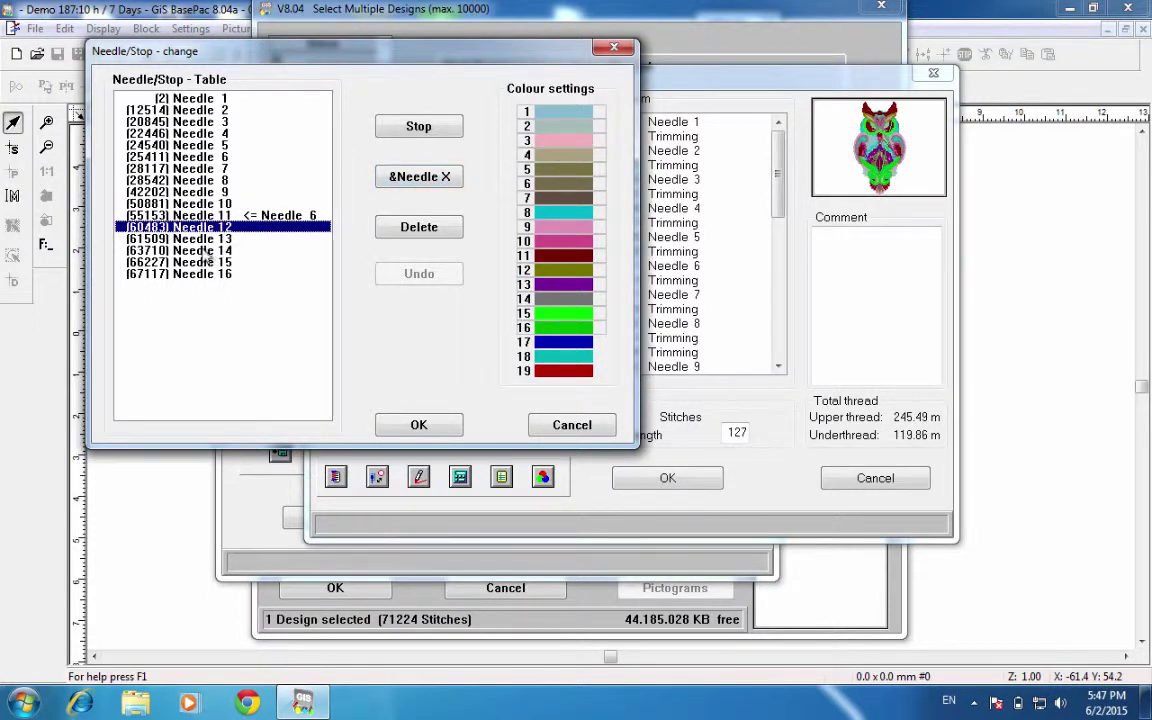
click(580, 146)
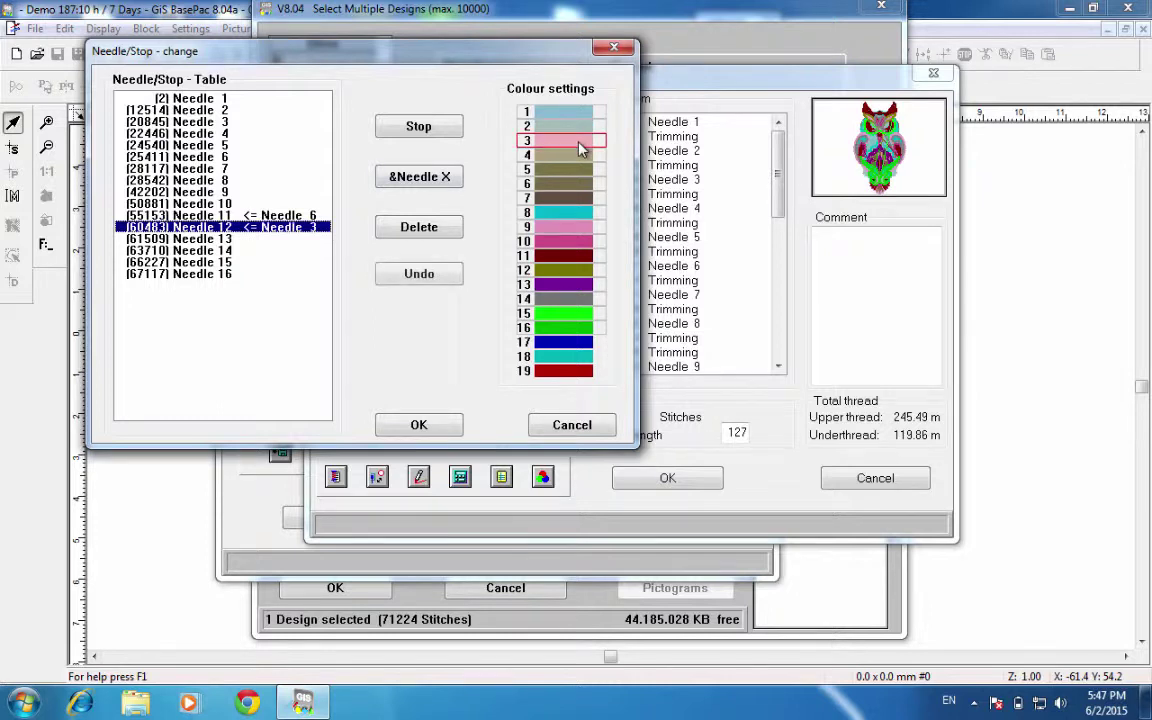
Reassign Needle 13 to Needle 8 and Needle 14 to Needle 2
click(214, 242)
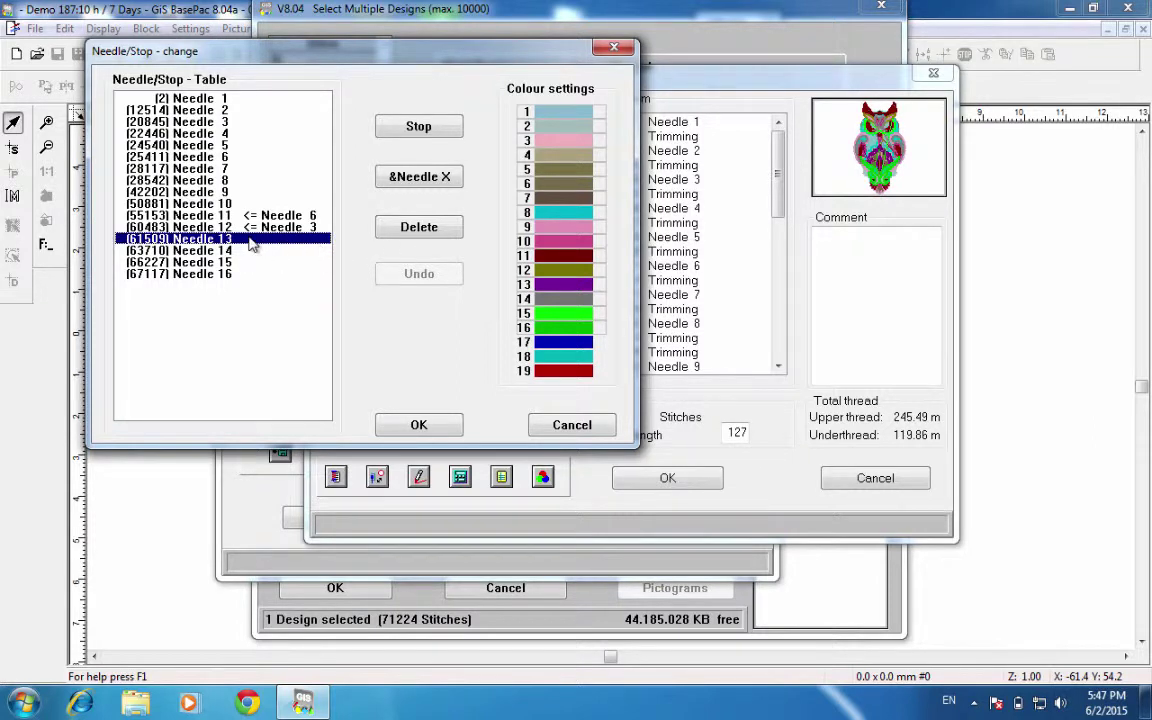
click(568, 212)
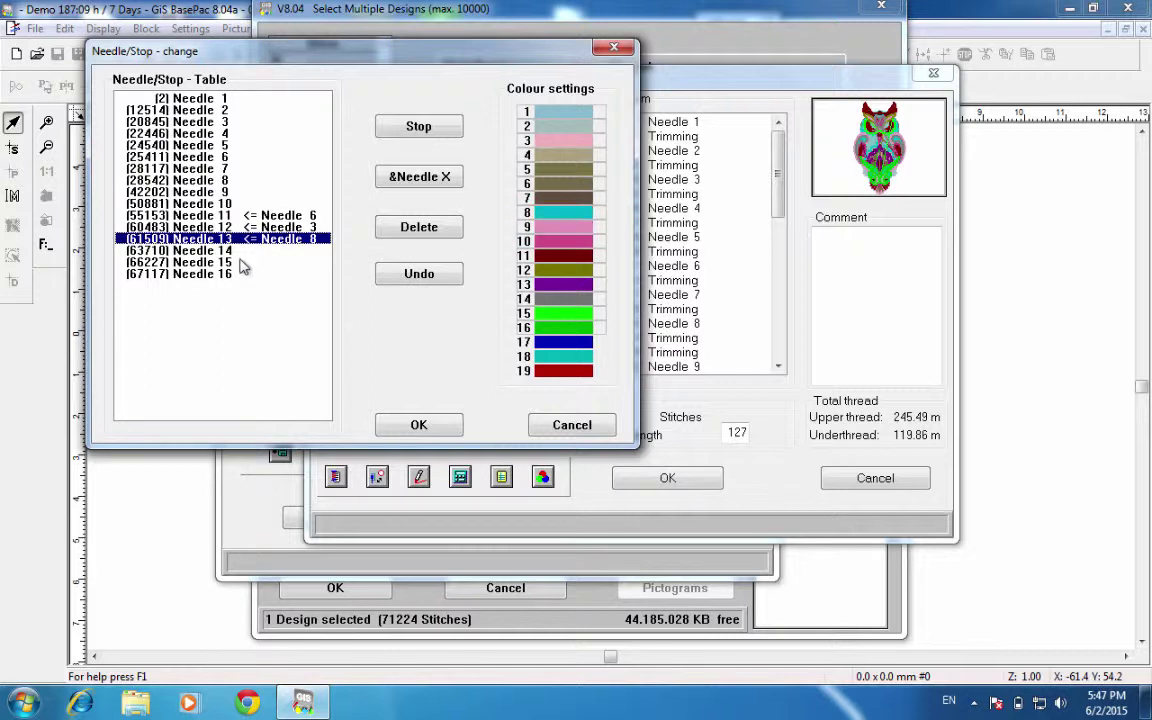
click(238, 251)
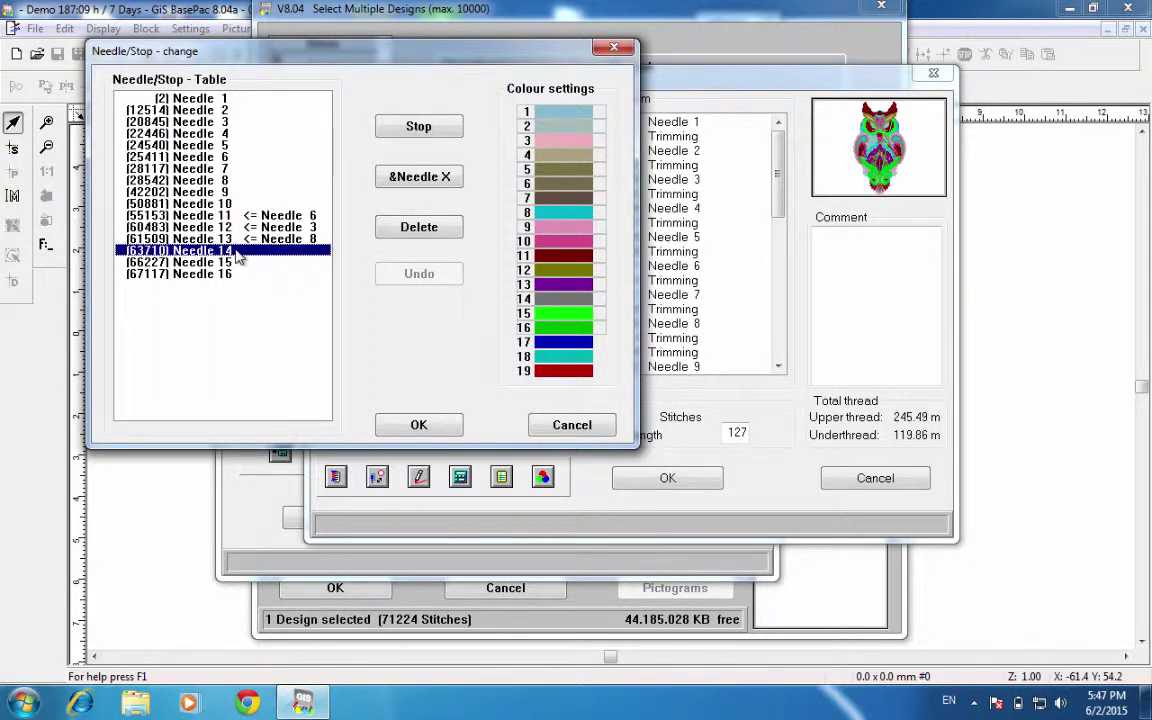
click(596, 132)
Reassign Needle 15 to Needle 5 and Needle 16 to Needle 9, and apply the needle changes
click(214, 262)
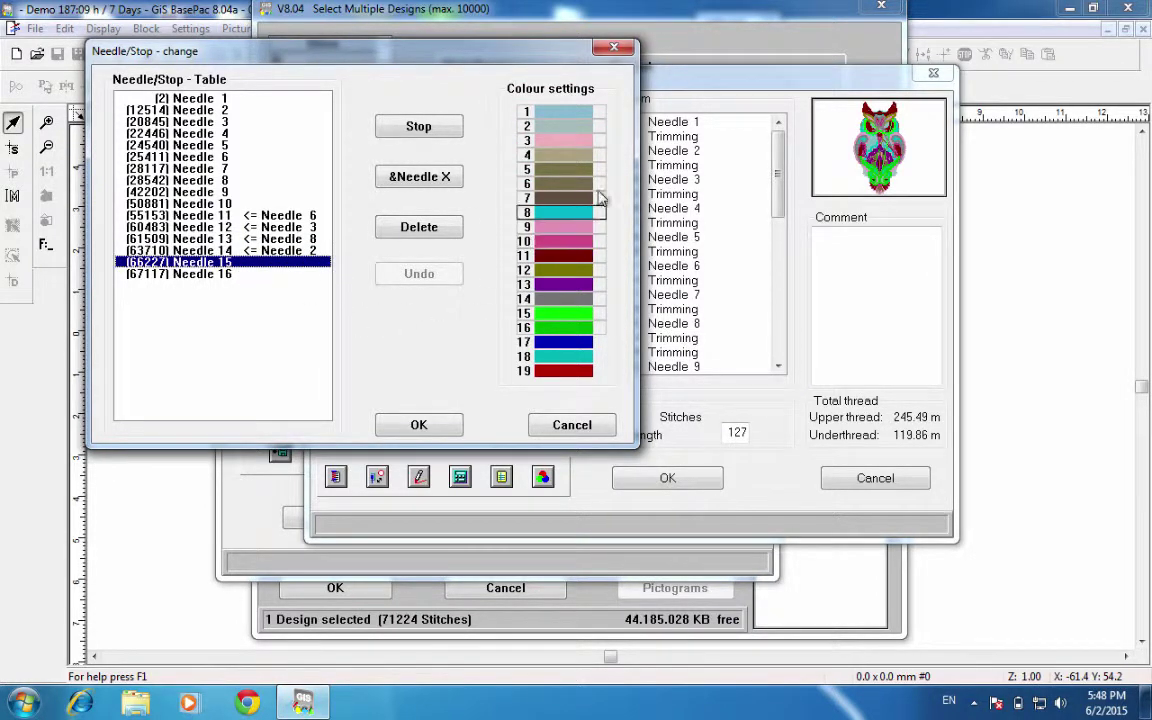
click(531, 168)
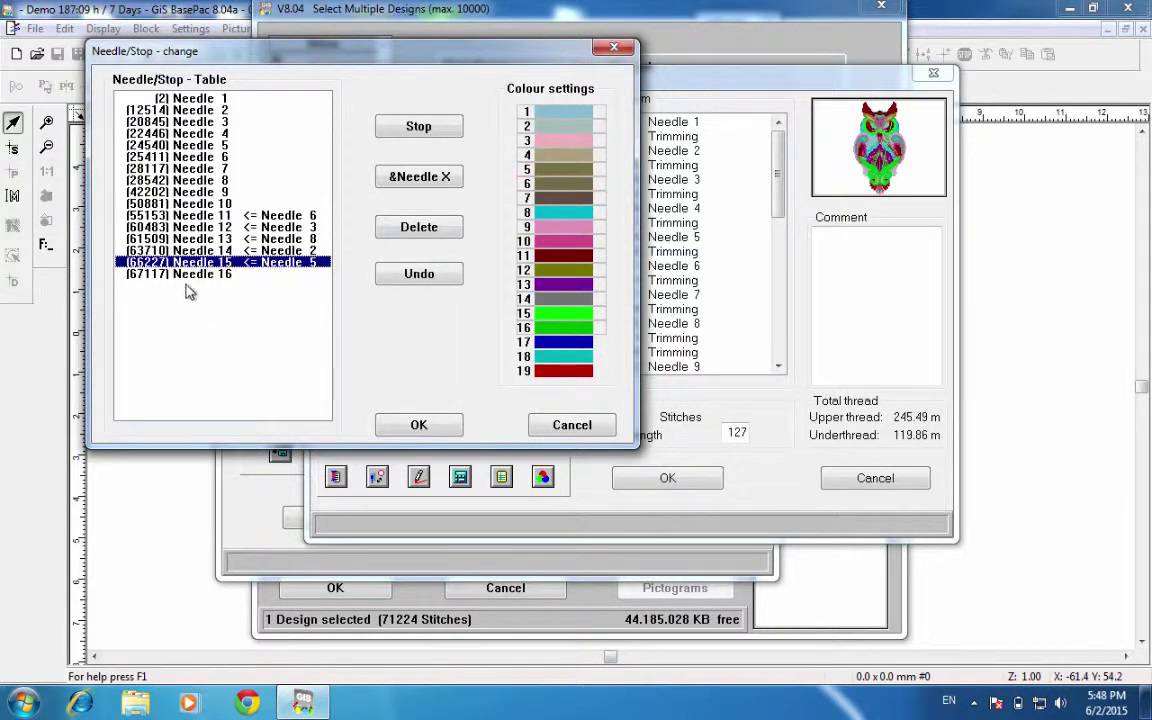
click(188, 274)
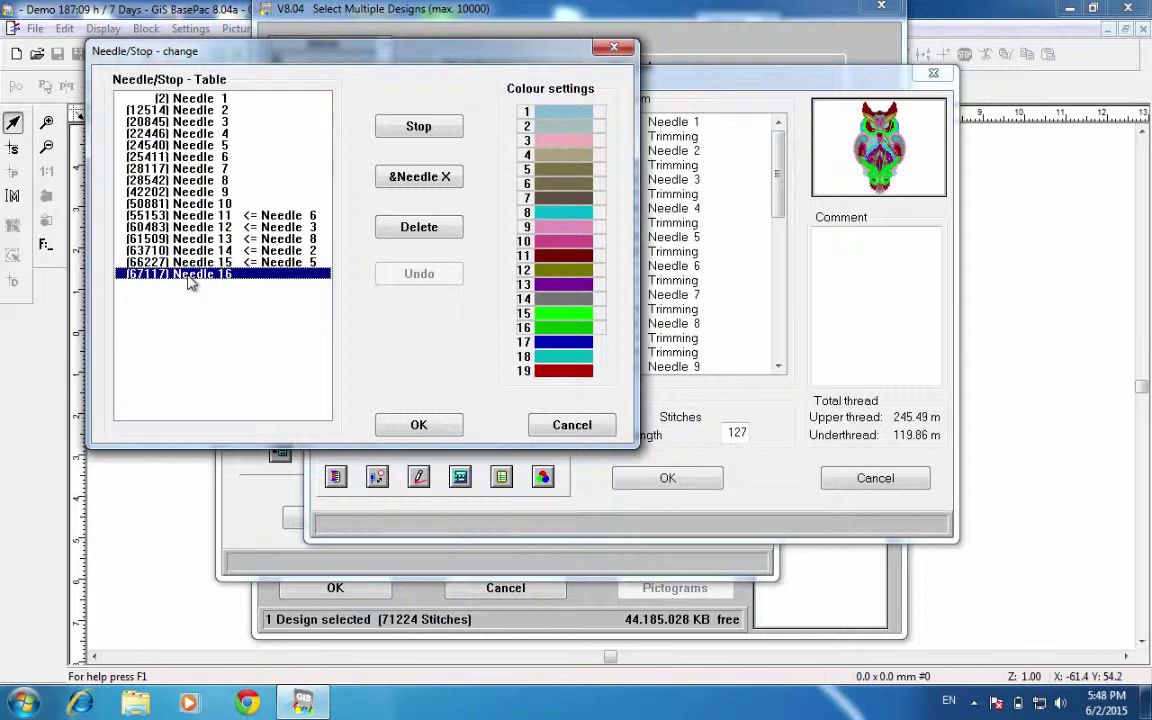
click(562, 227)
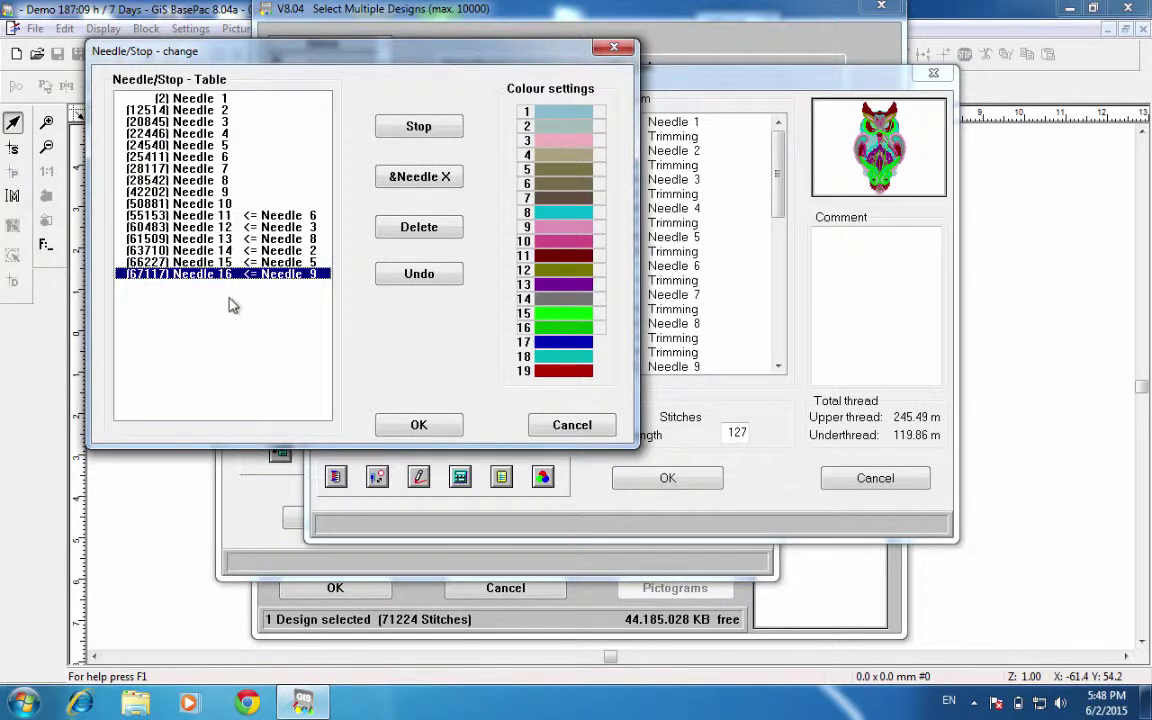
click(416, 426)
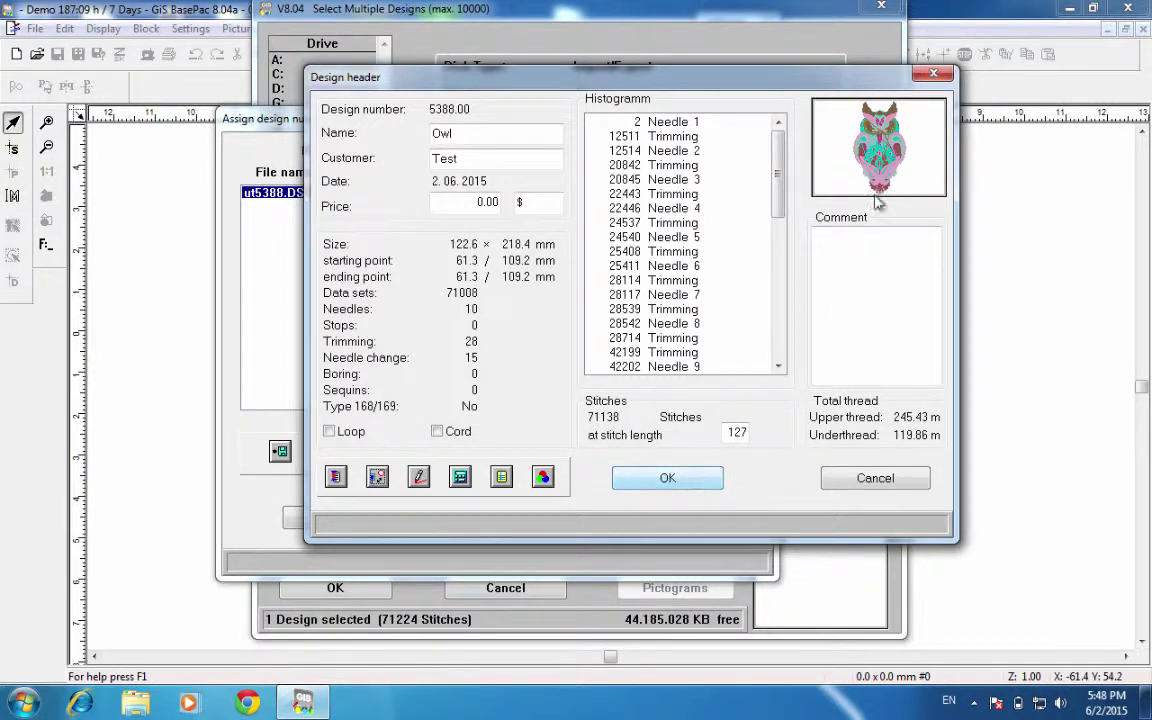
Accept the design header without a comment and import ut5388.DST into the Transport Codes directory
click(861, 241)
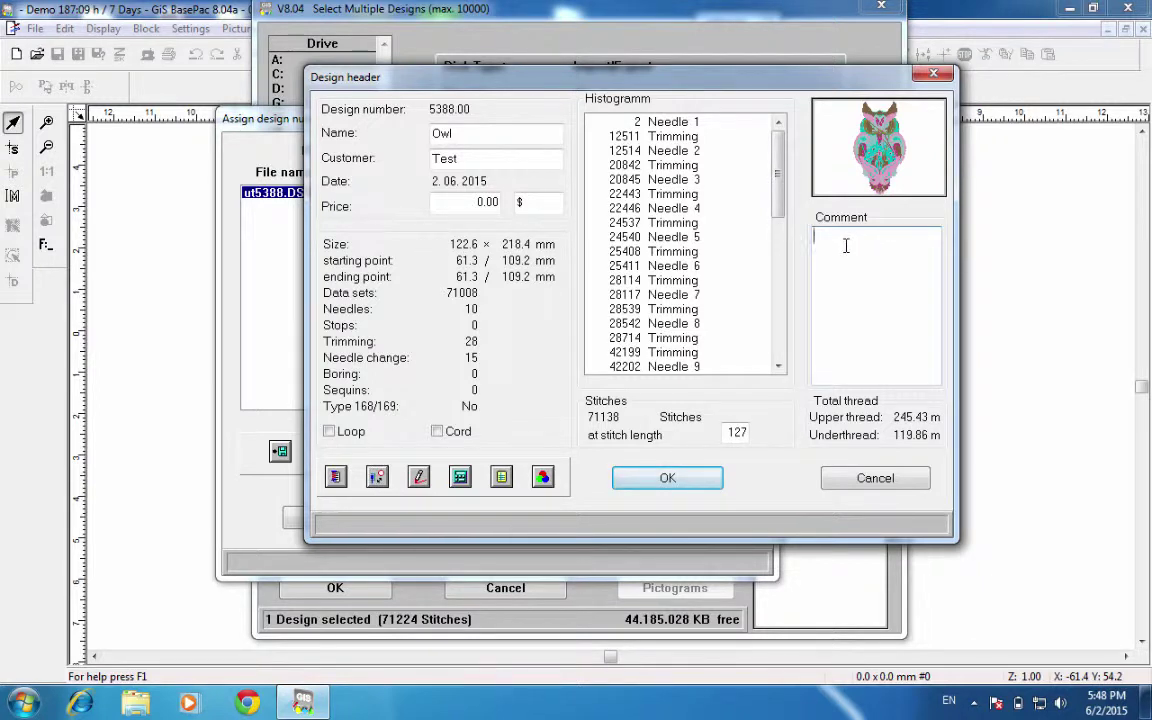
click(667, 479)
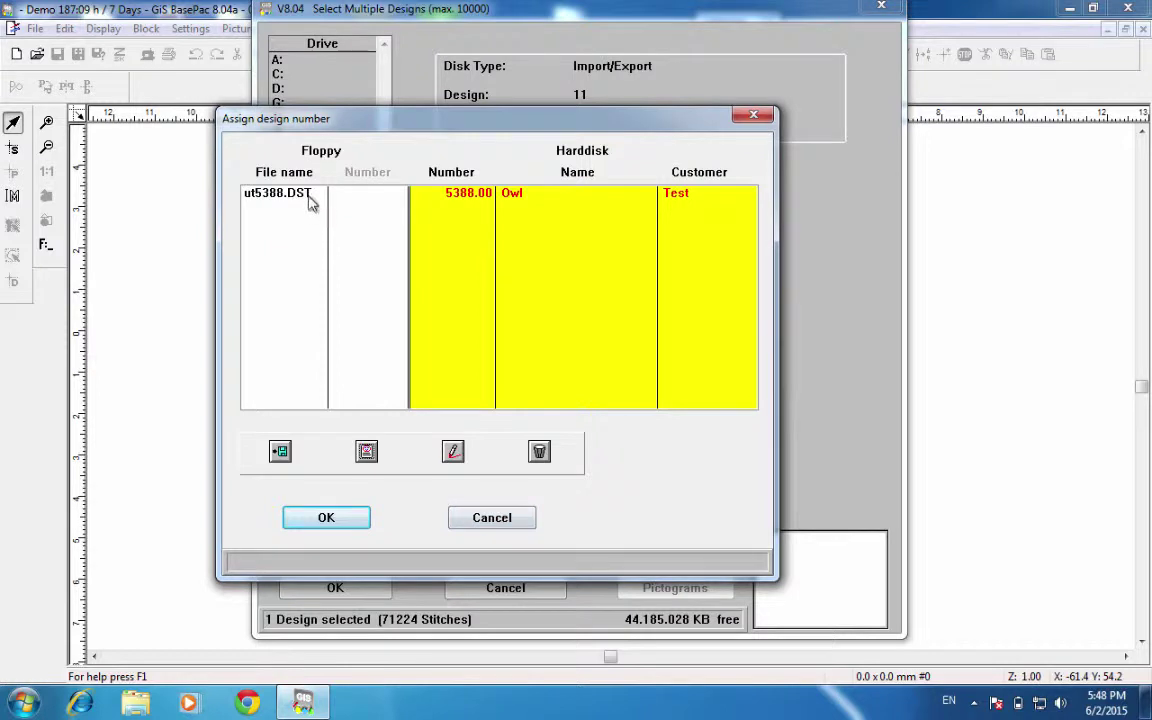
click(308, 194)
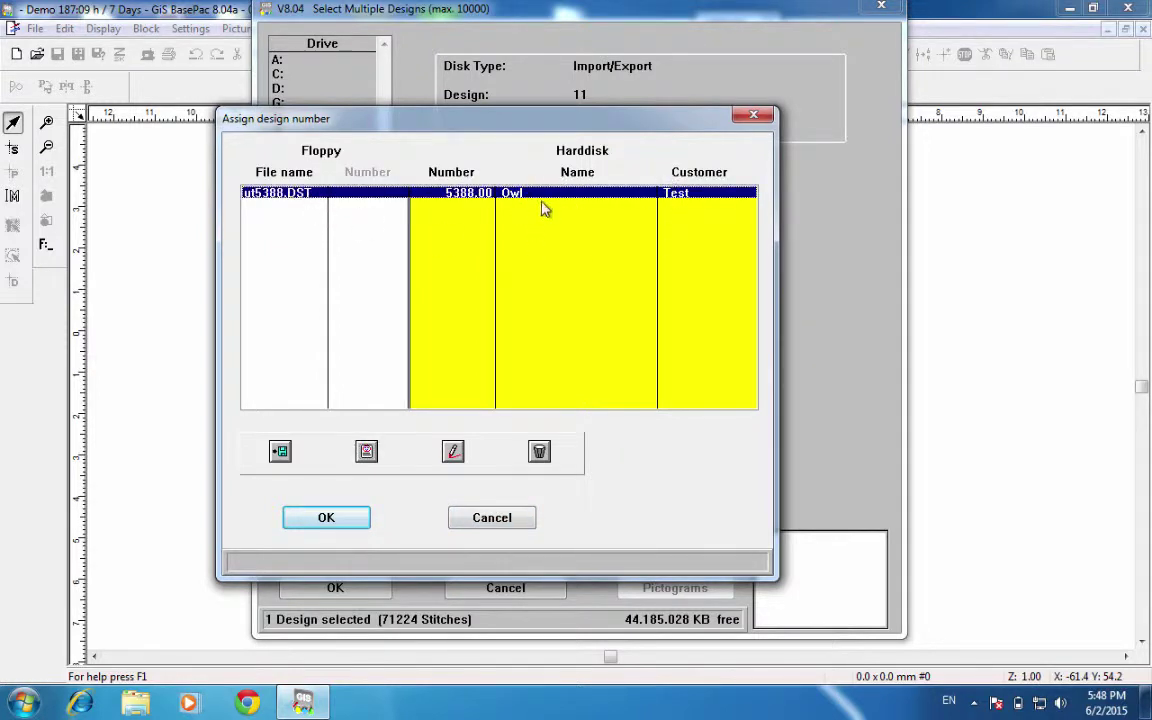
click(350, 522)
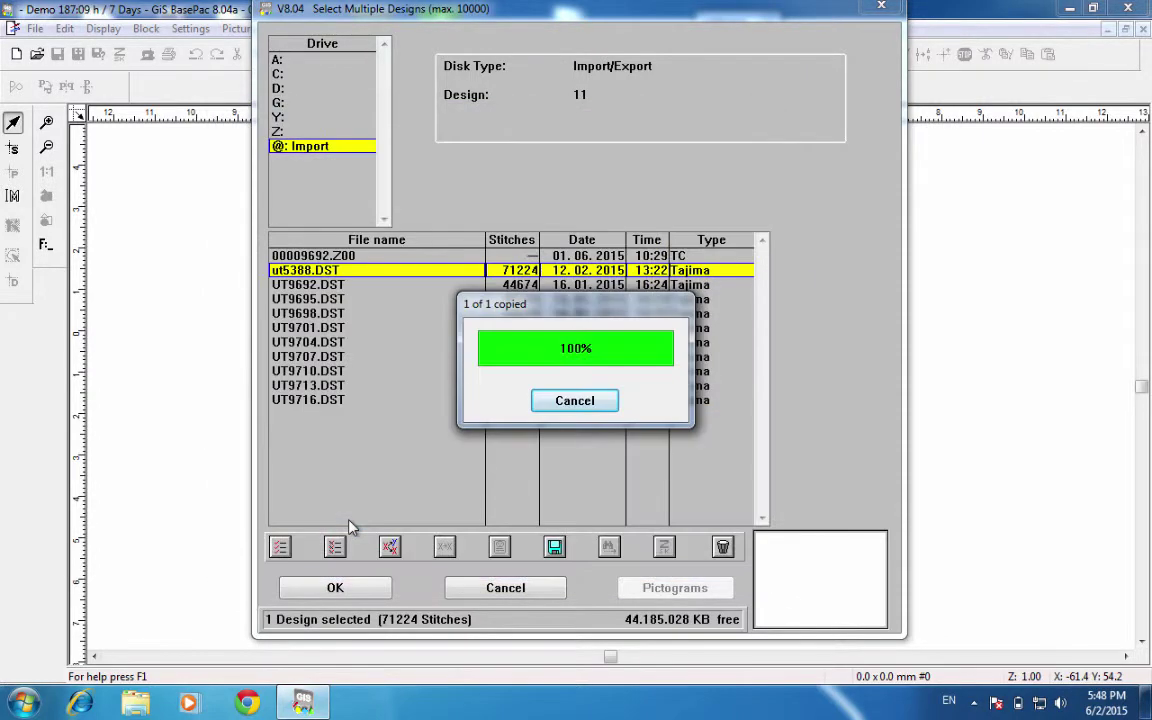
Change the design number of the imported Owl design to 1 in the Transport Codes directory
click(333, 290)
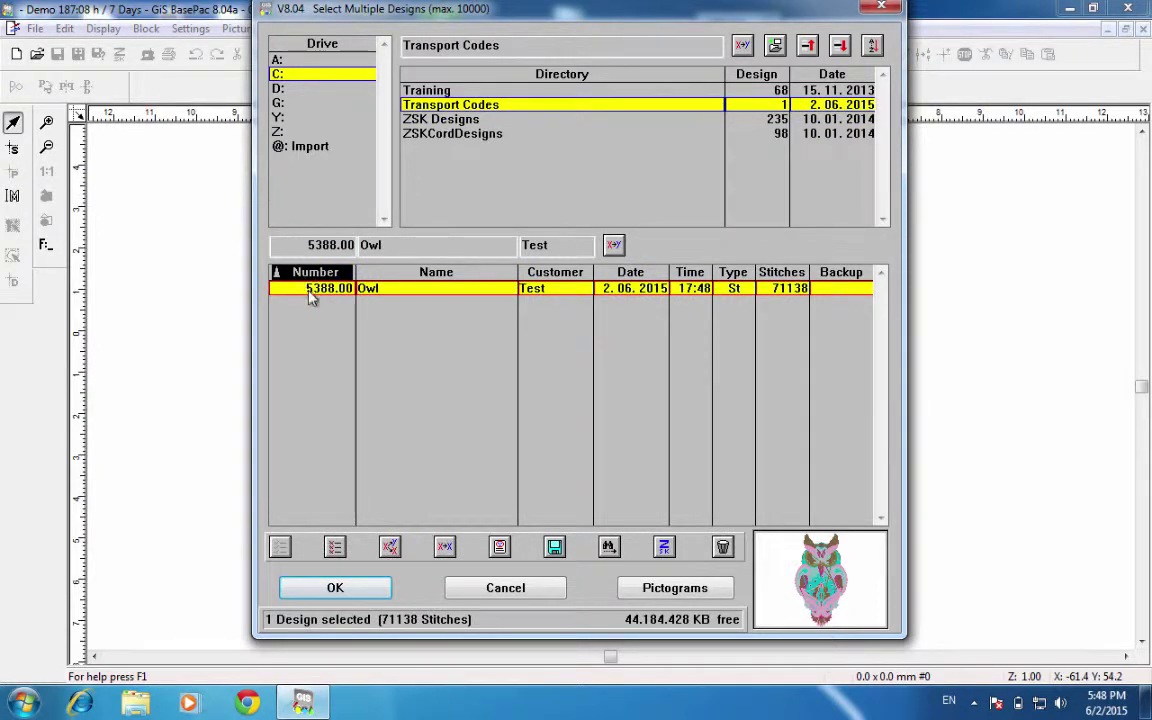
click(326, 288)
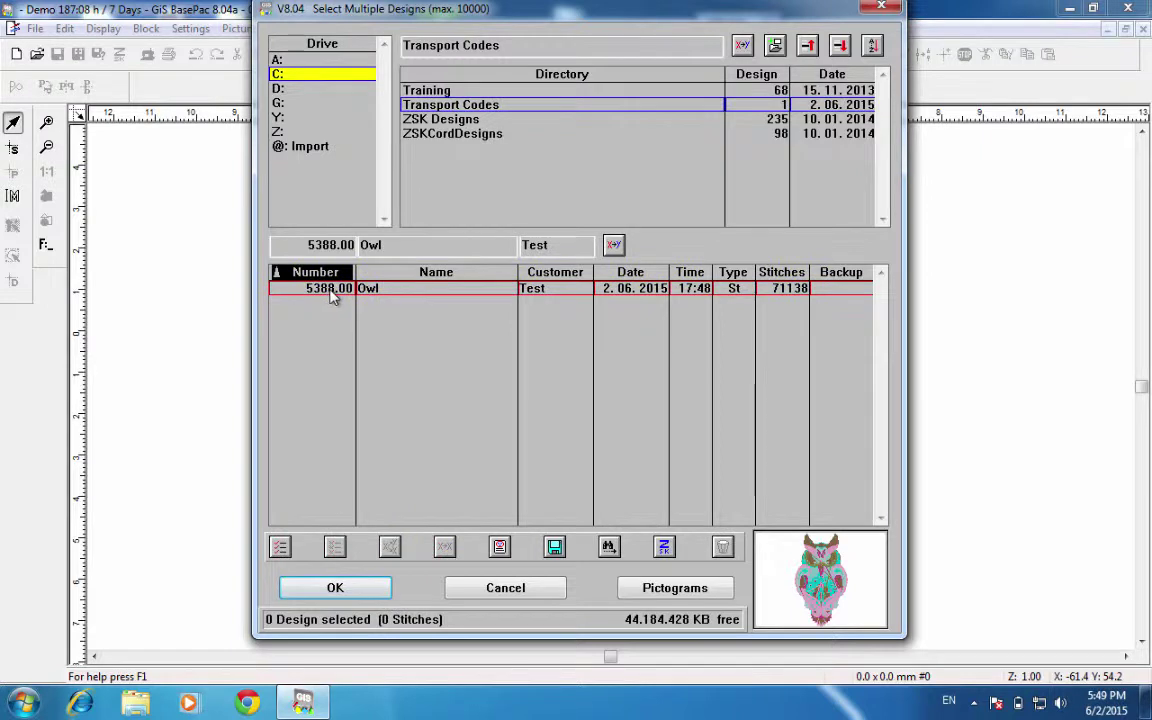
click(326, 288)
drag(306, 244, 356, 240)
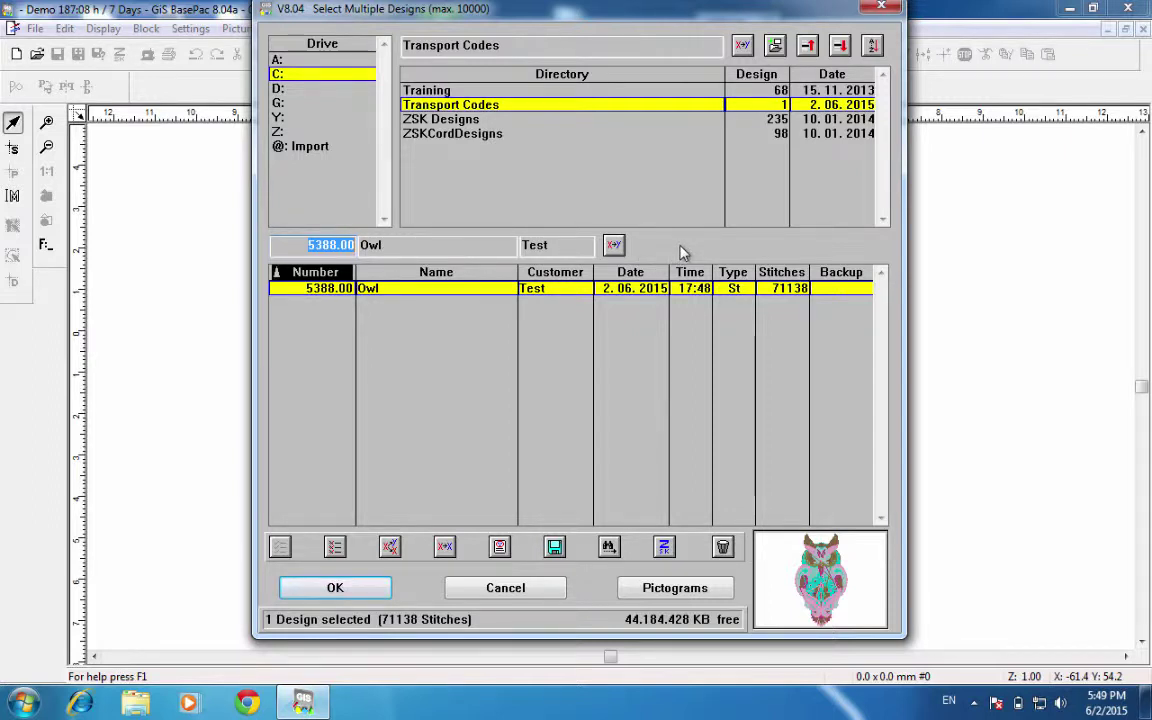
key(Return)
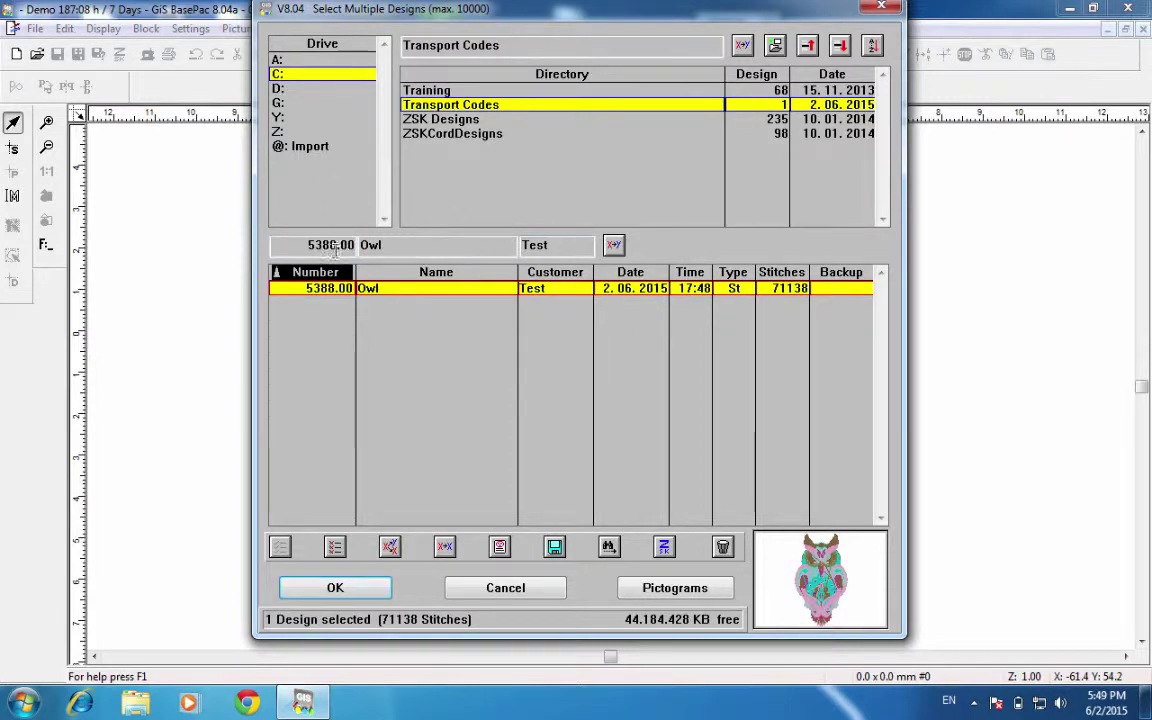
text(1)
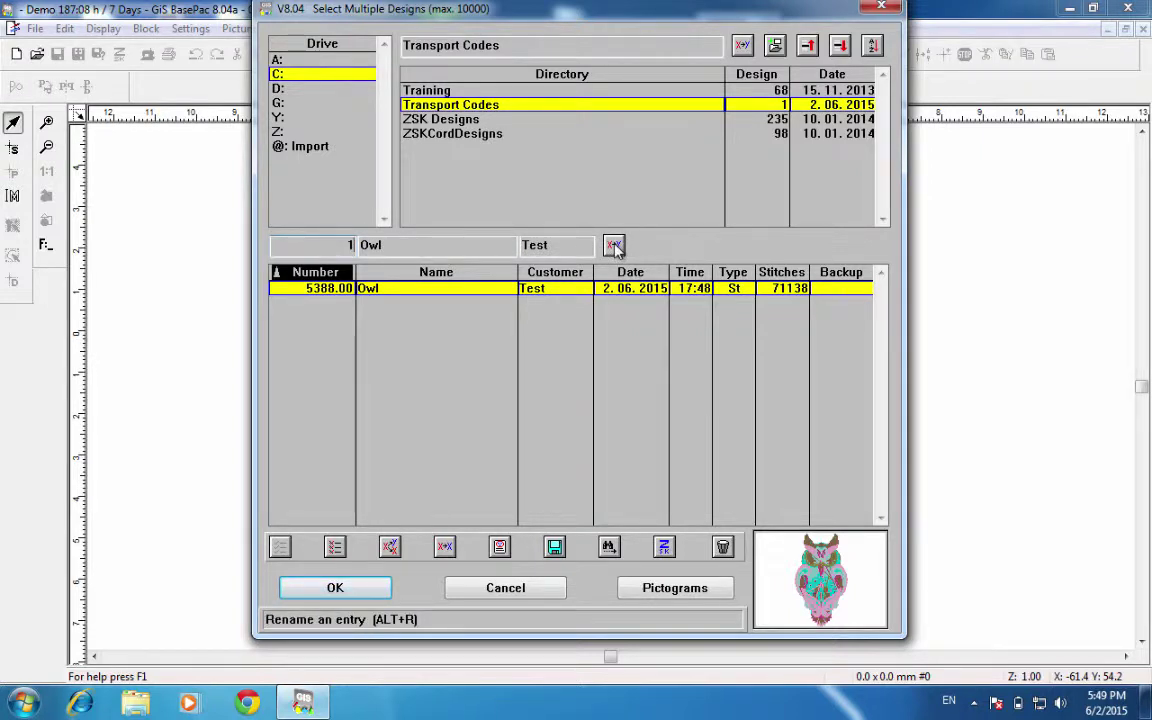
click(614, 246)
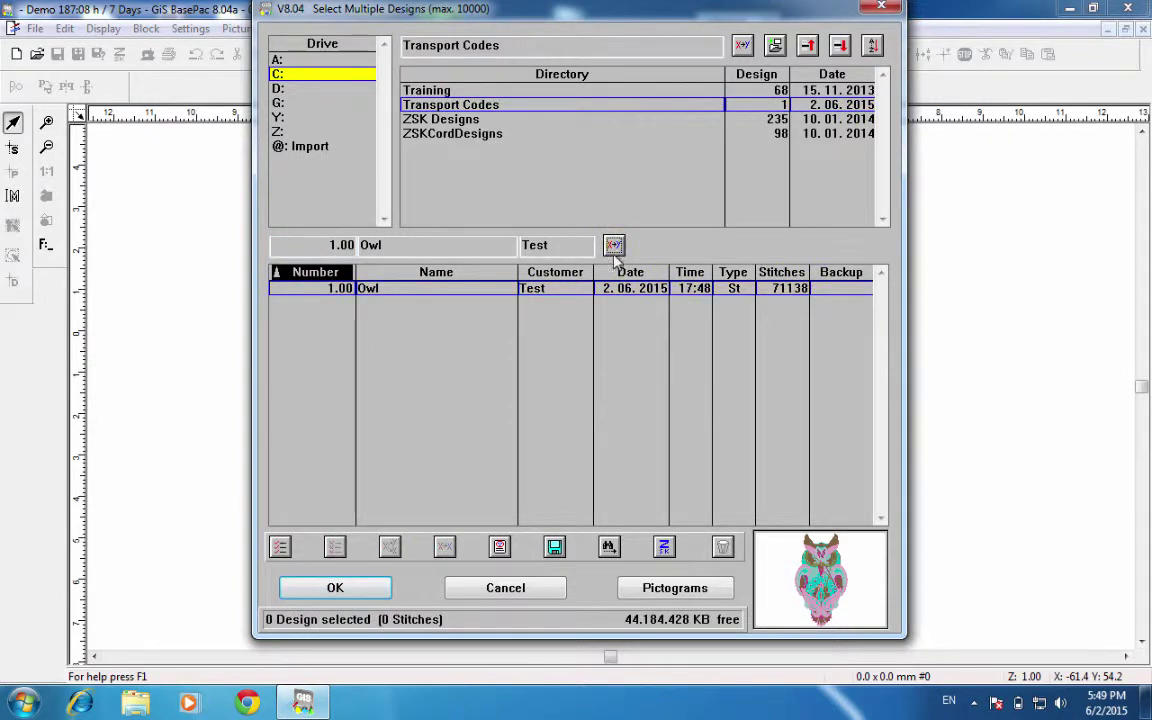
Export the Owl design in ZSK Transport code format to the Shared folder as 00000001.Z00
click(452, 290)
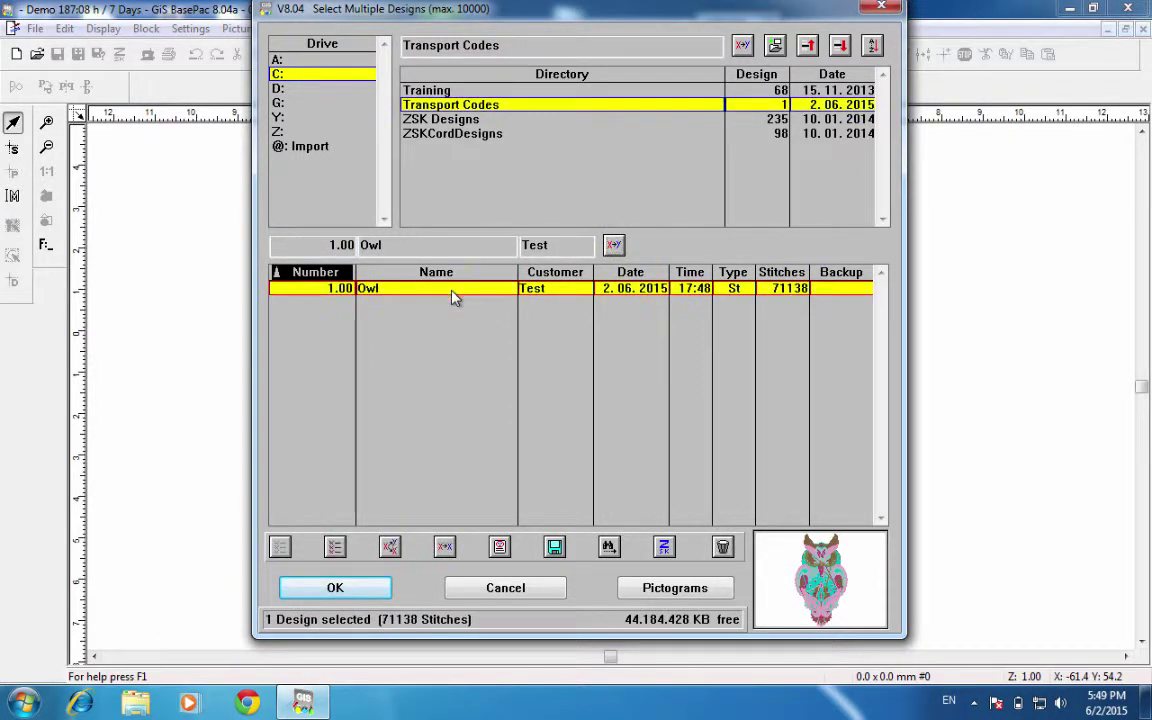
right_click(389, 297)
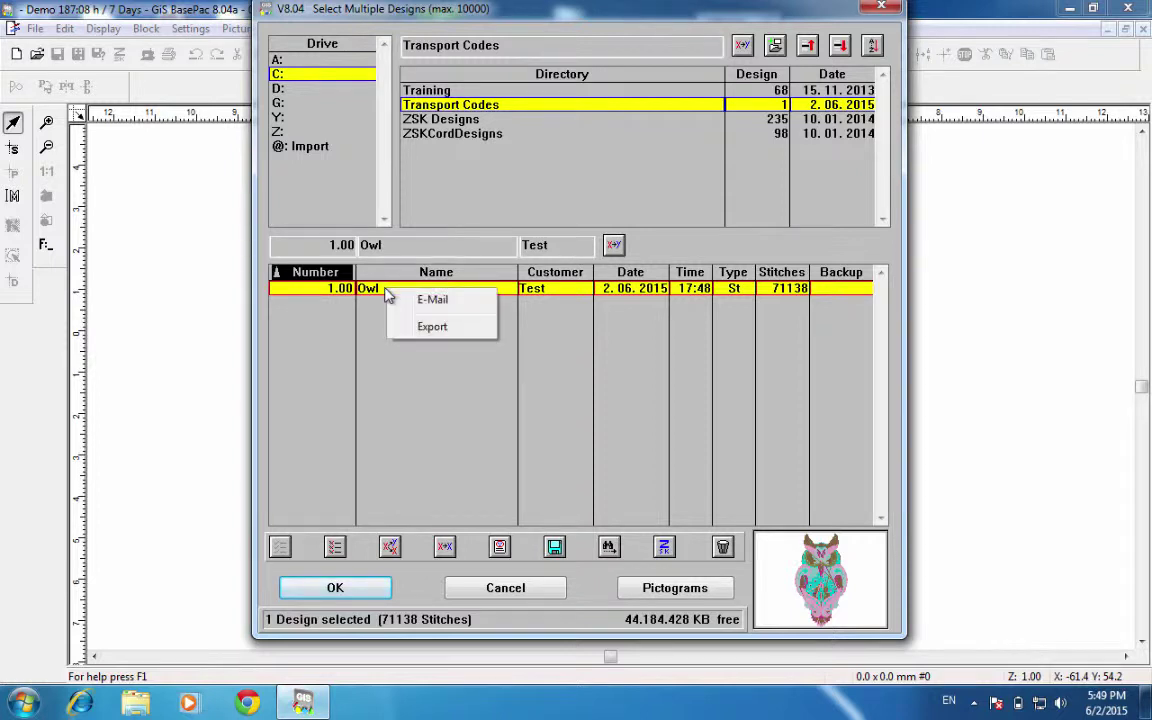
click(426, 327)
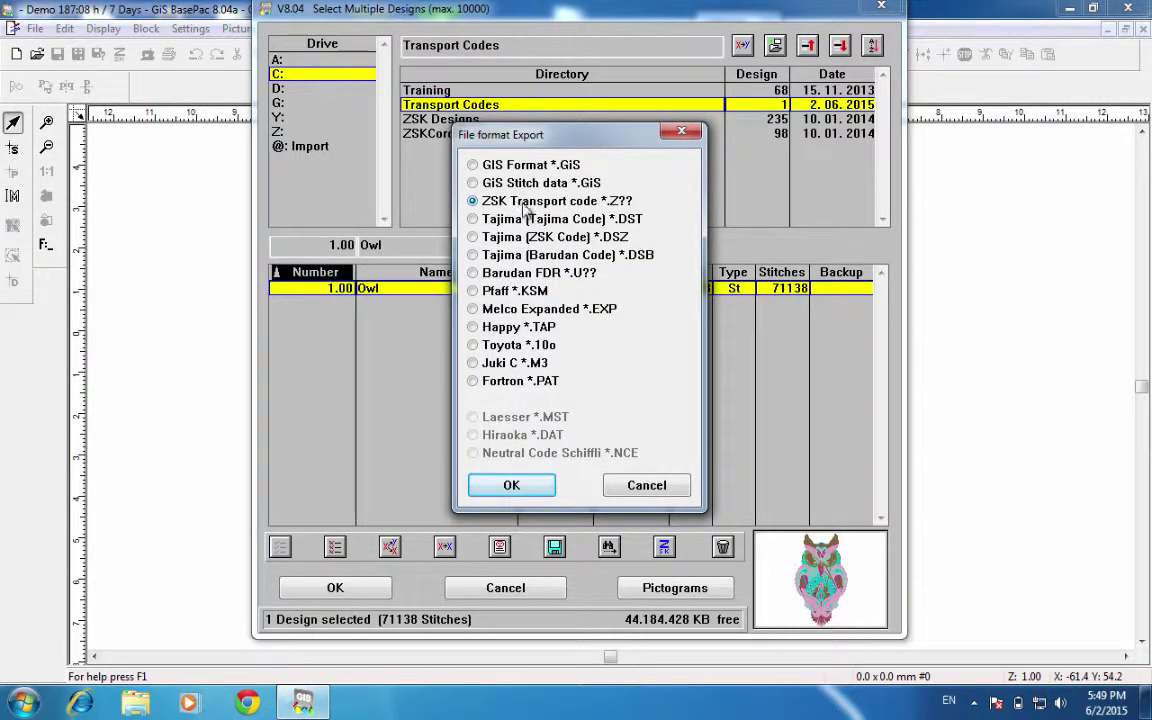
click(530, 492)
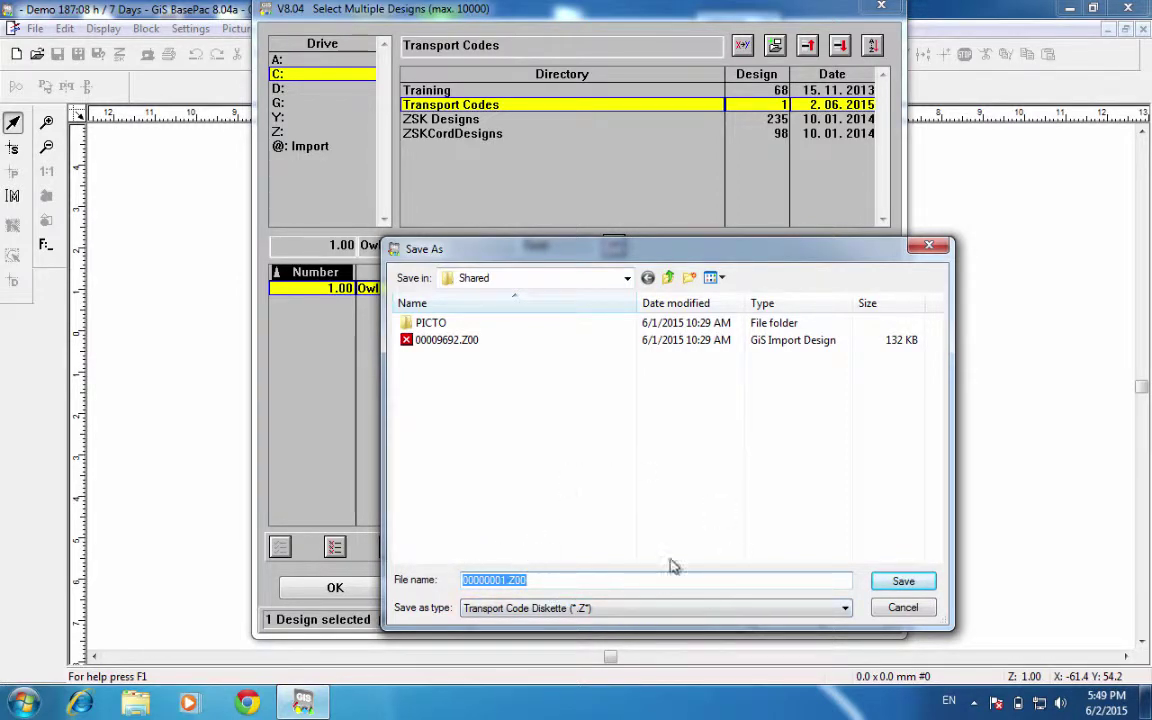
click(898, 590)
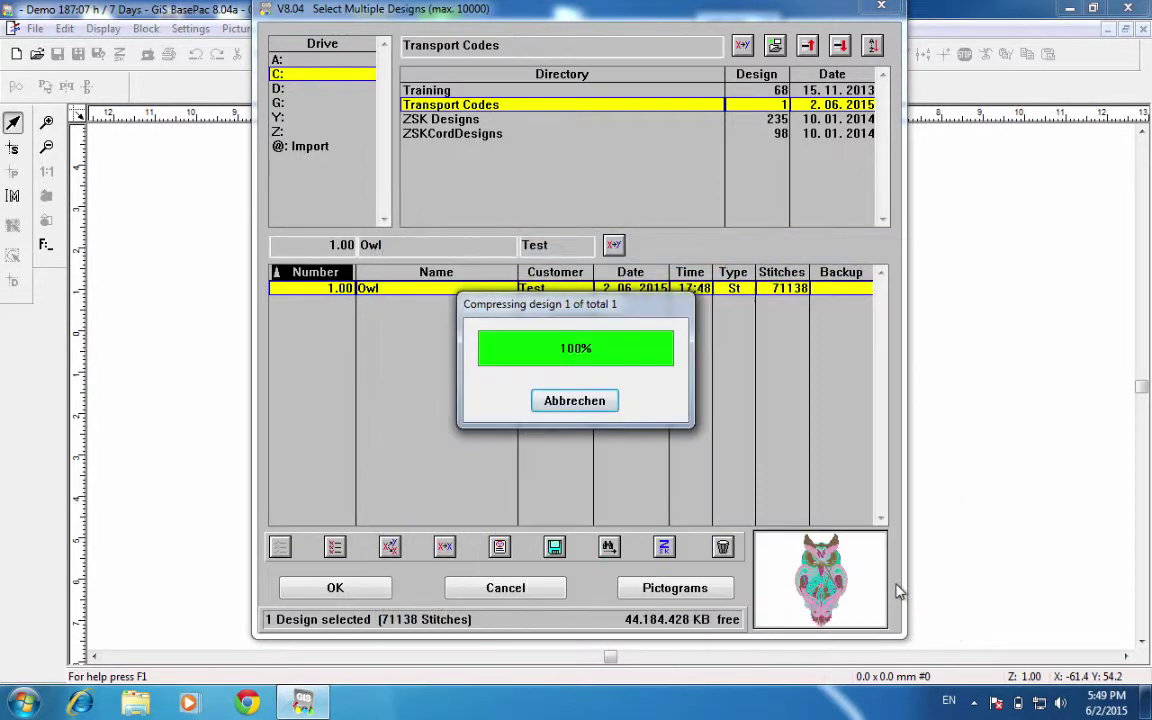
Open the Owl design, fit it fully in view and open its print settings
click(323, 590)
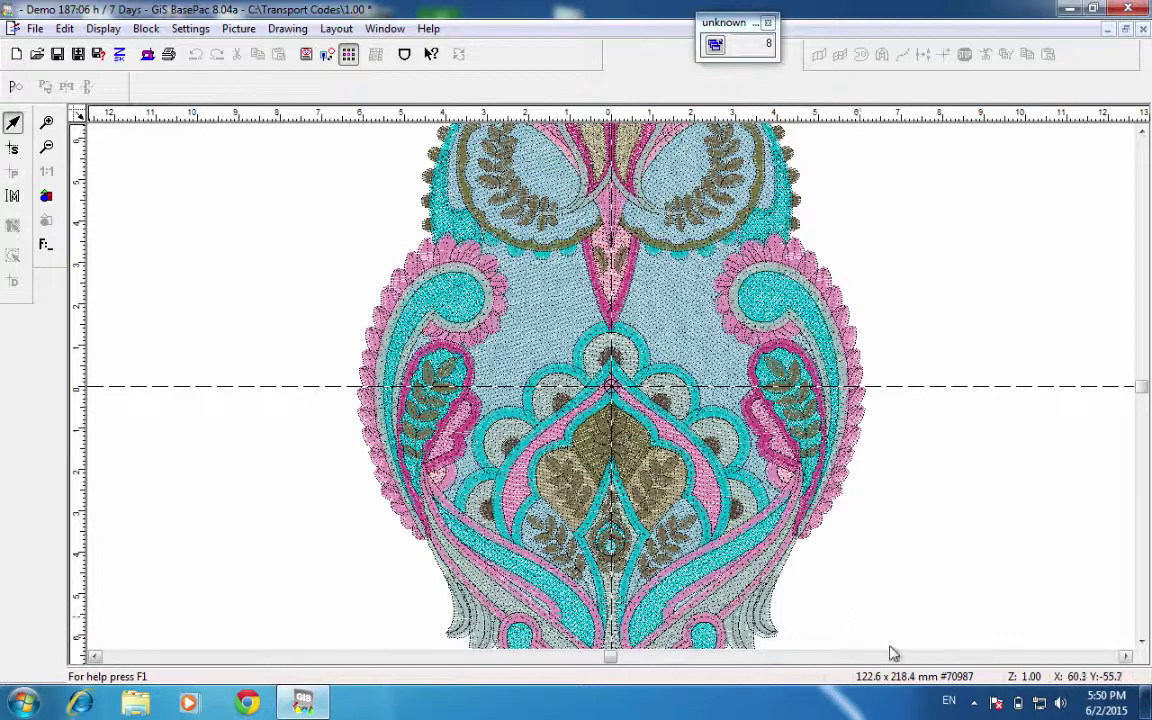
click(45, 197)
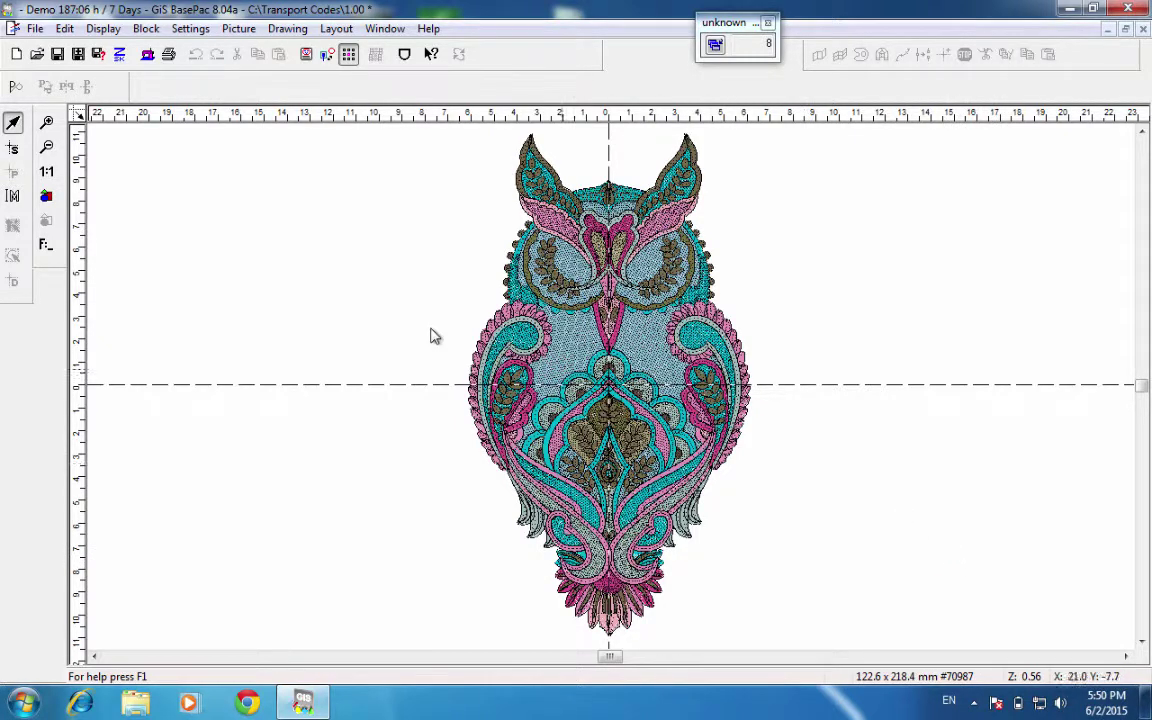
click(36, 29)
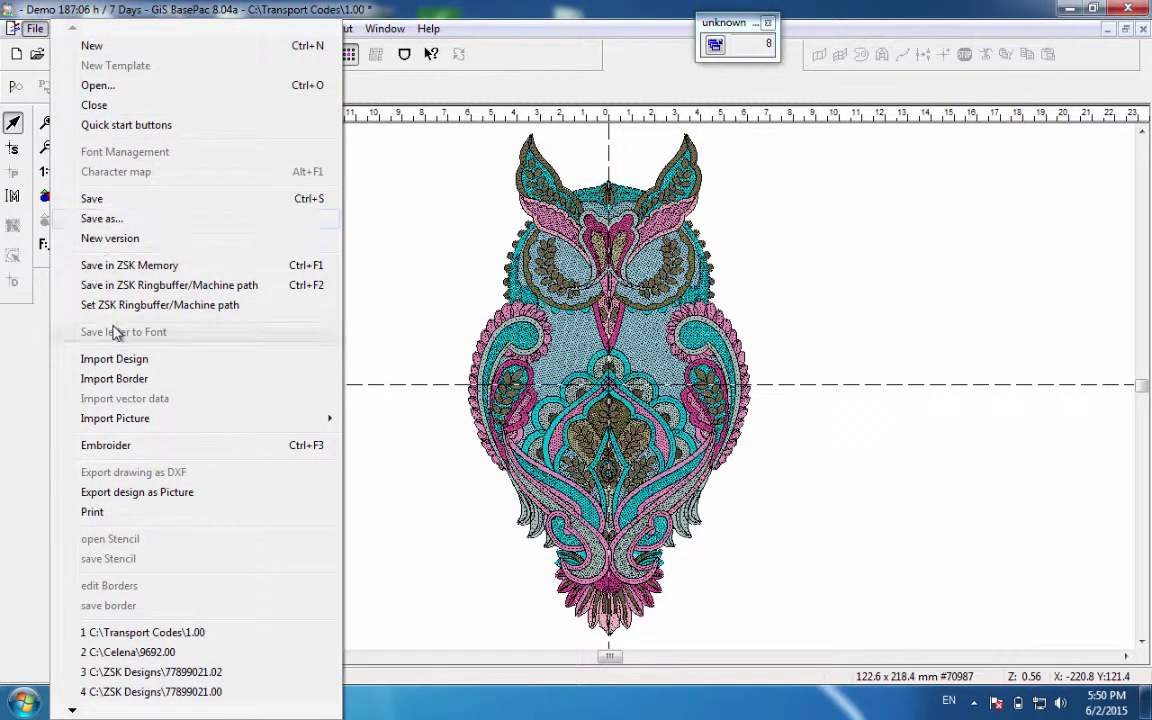
click(93, 512)
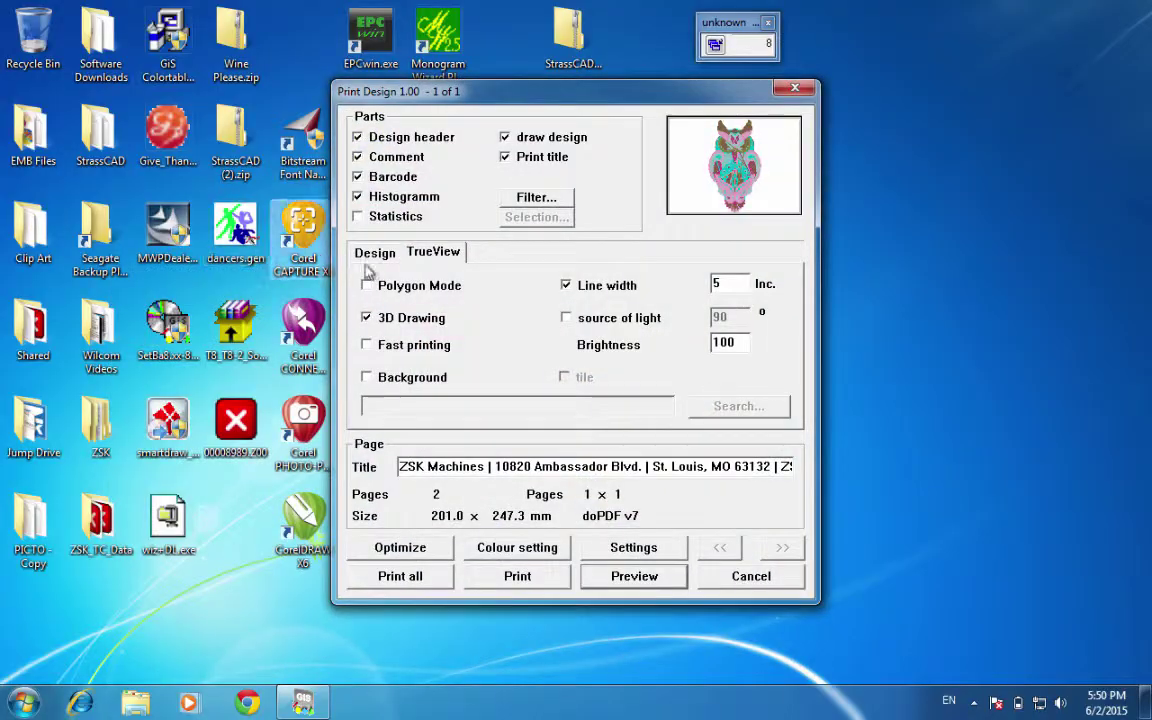
Include Statistics in the Owl design's printout and display the Design print options
drag(505, 93, 245, 50)
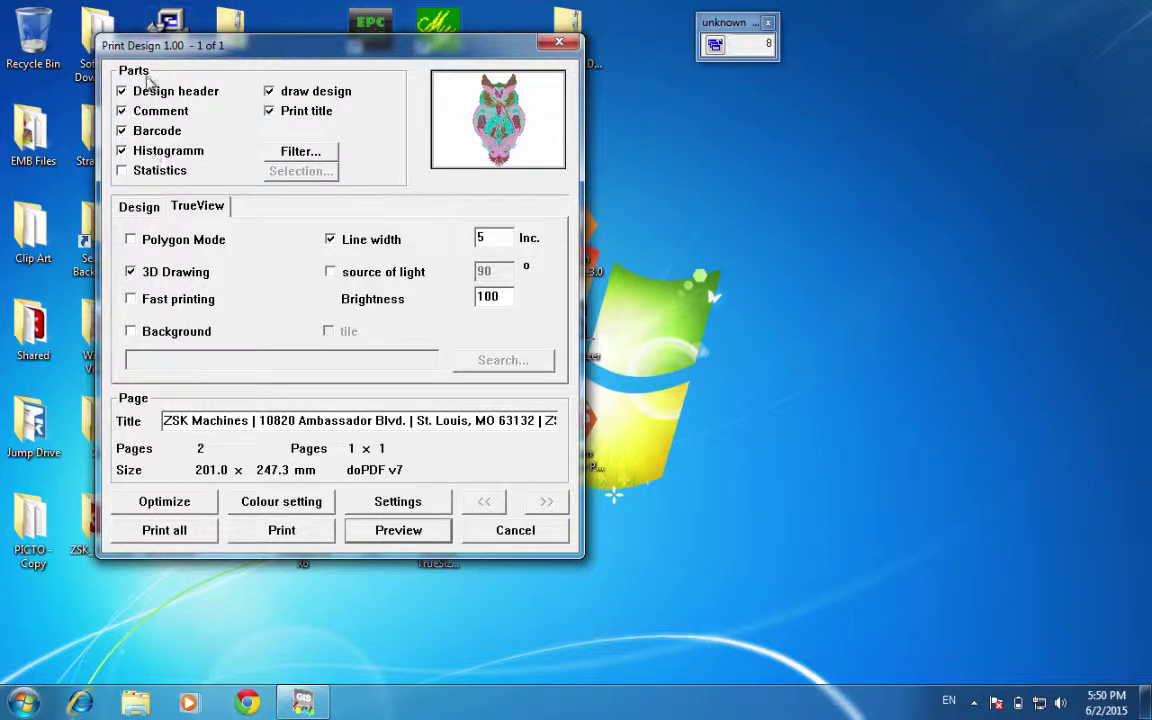
click(122, 171)
click(122, 171)
click(122, 171)
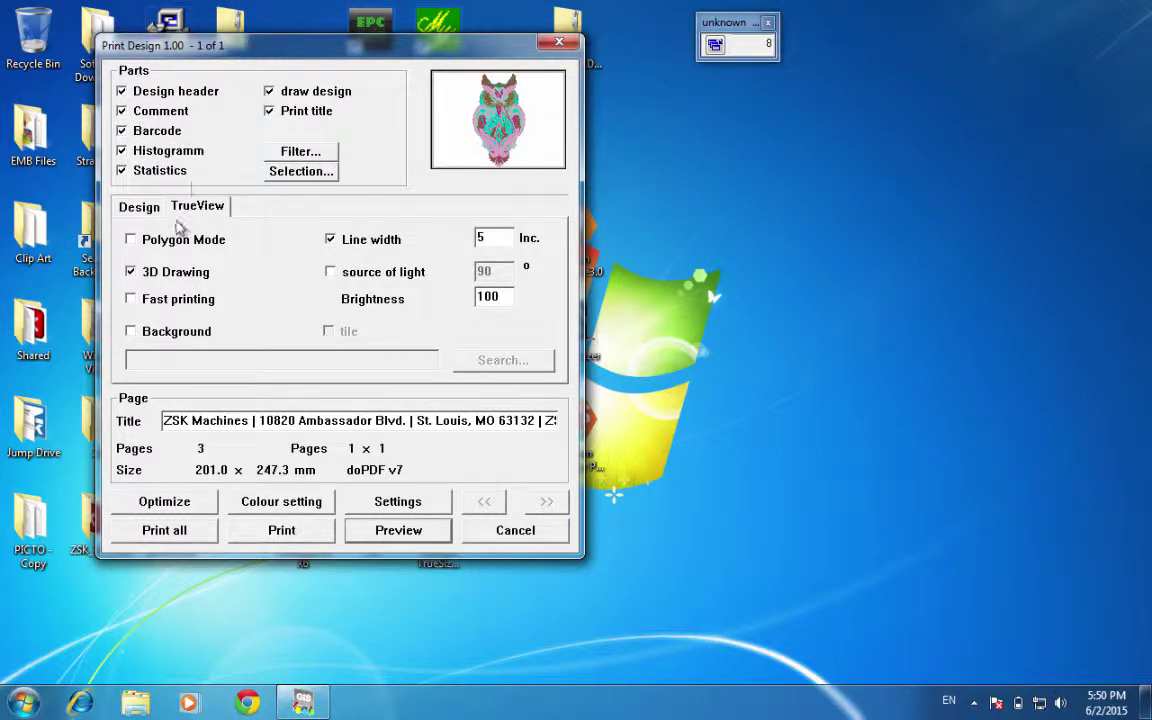
click(143, 206)
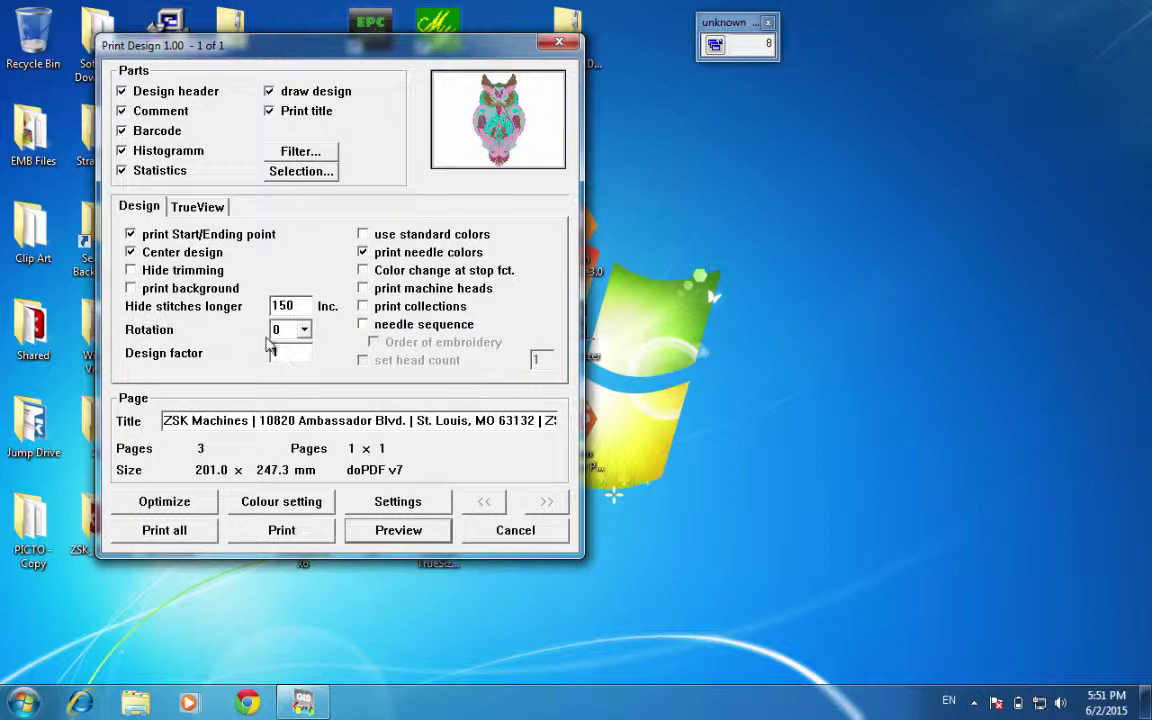
Preview the printout and examine the enlarged design page, the histogram page and the thread usage page
click(398, 531)
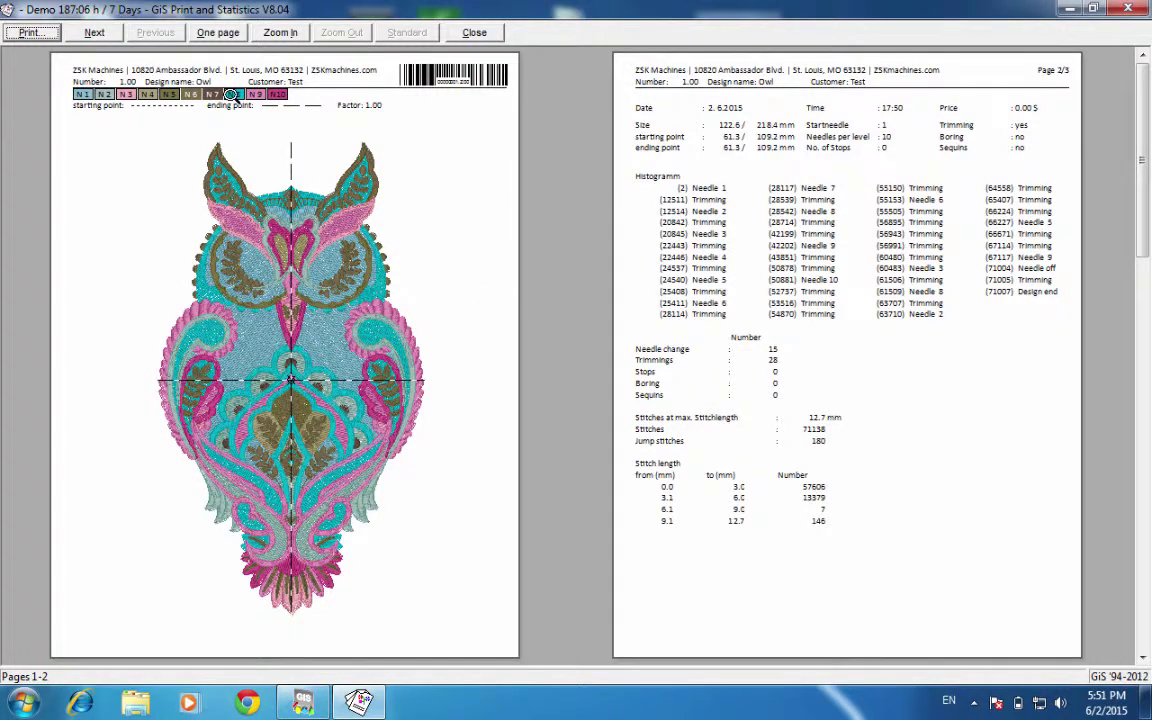
click(364, 78)
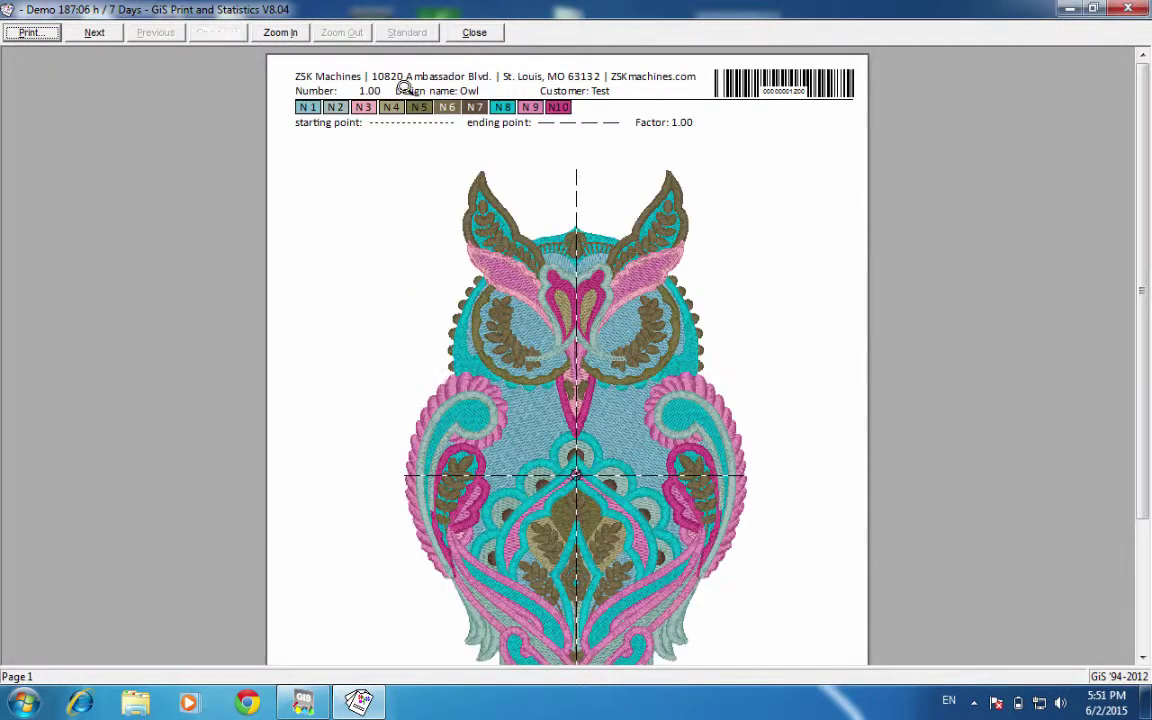
click(620, 101)
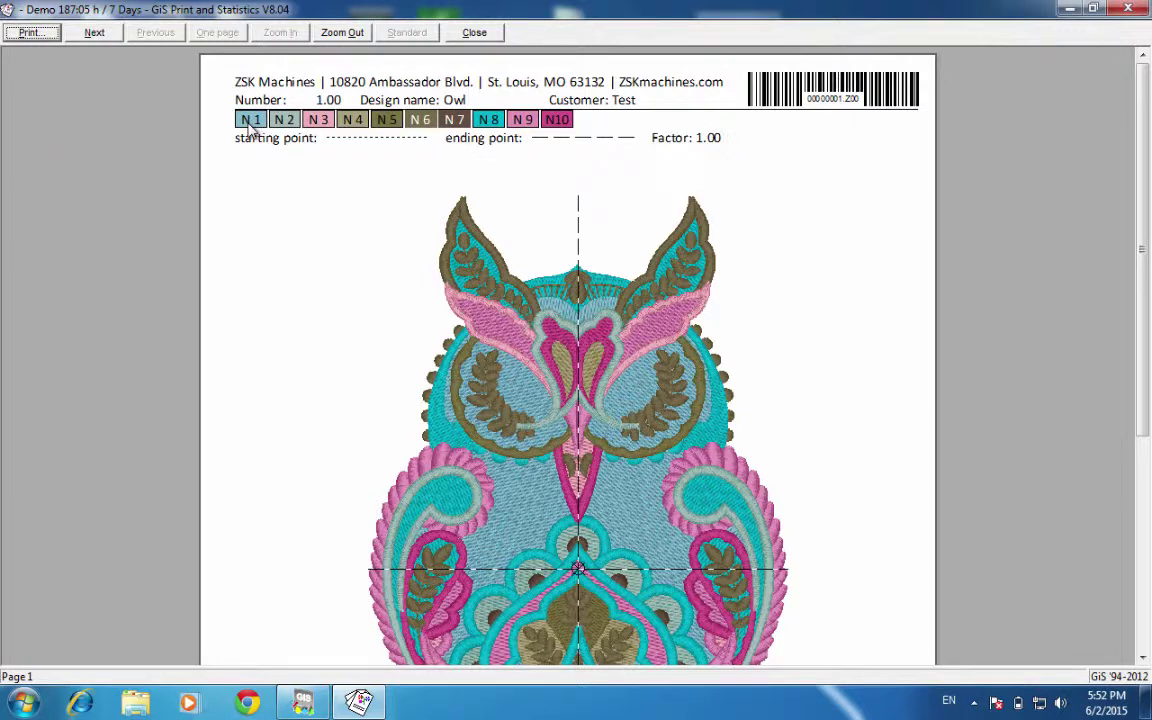
click(94, 32)
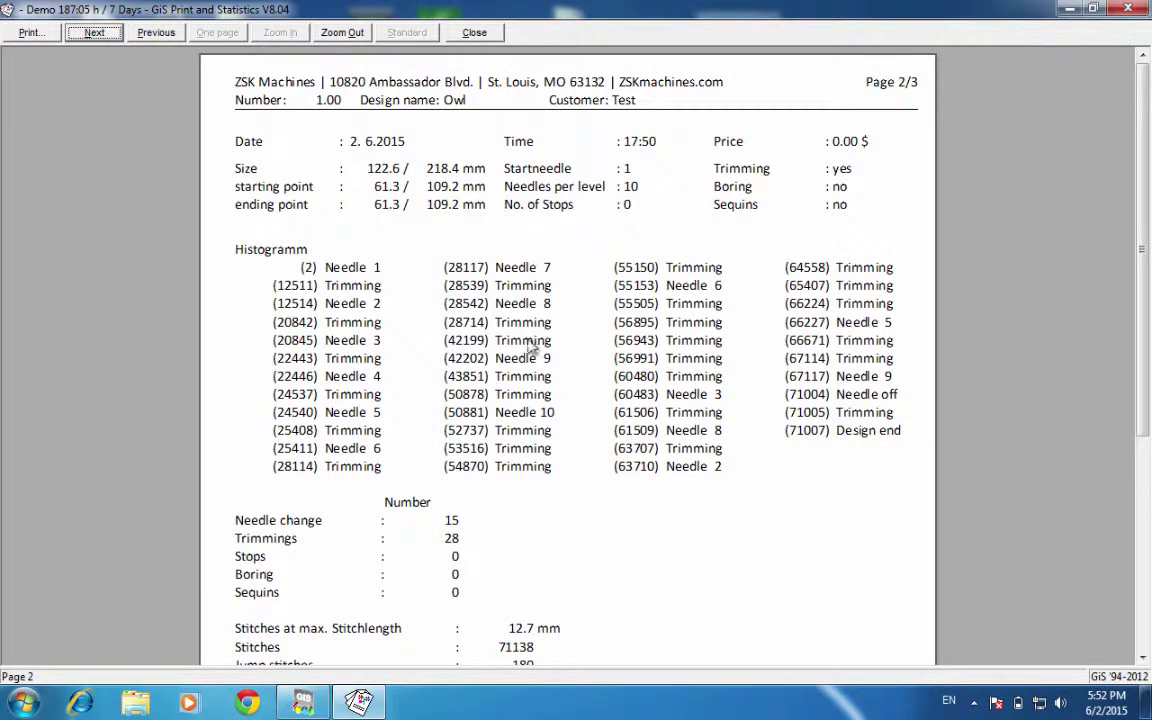
click(440, 528)
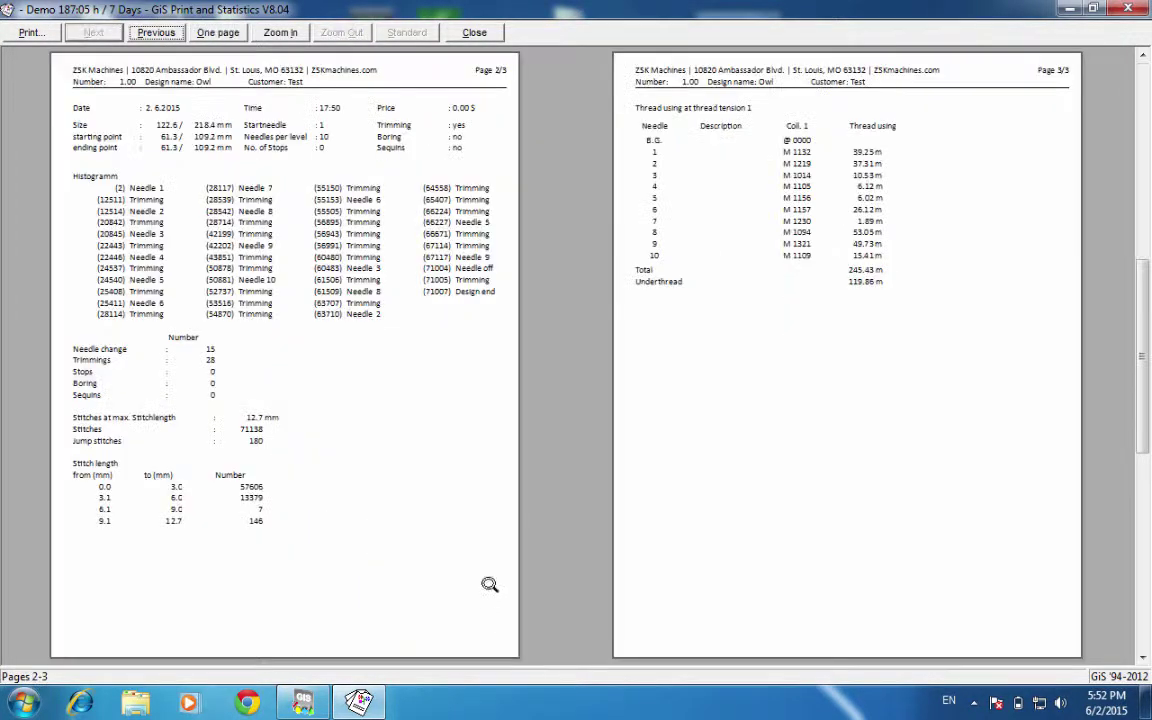
click(800, 147)
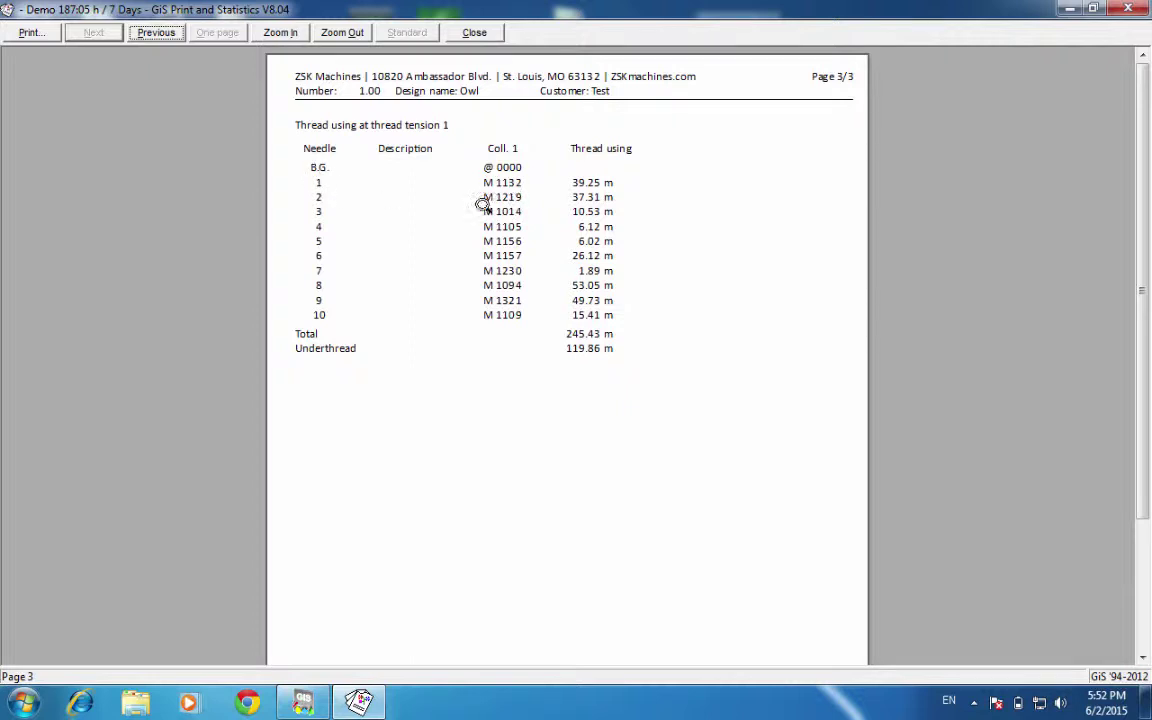
Compare the needle colors on the printout's first page with the thread codes on the thread usage page
click(148, 32)
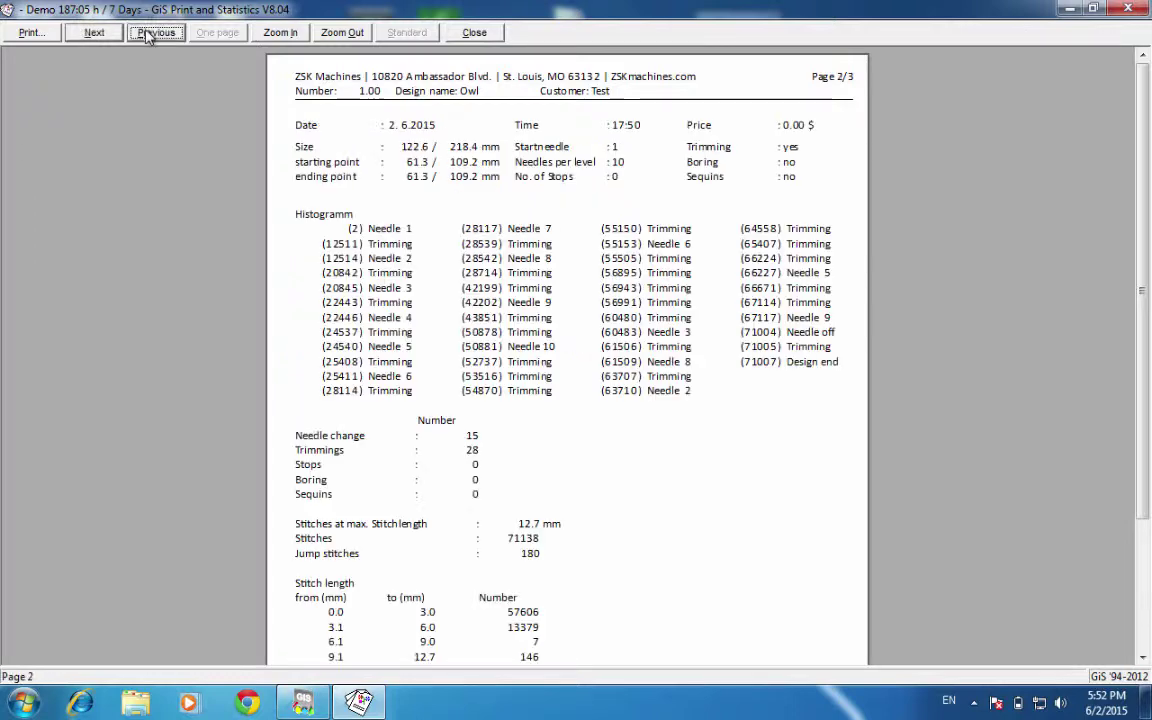
click(152, 32)
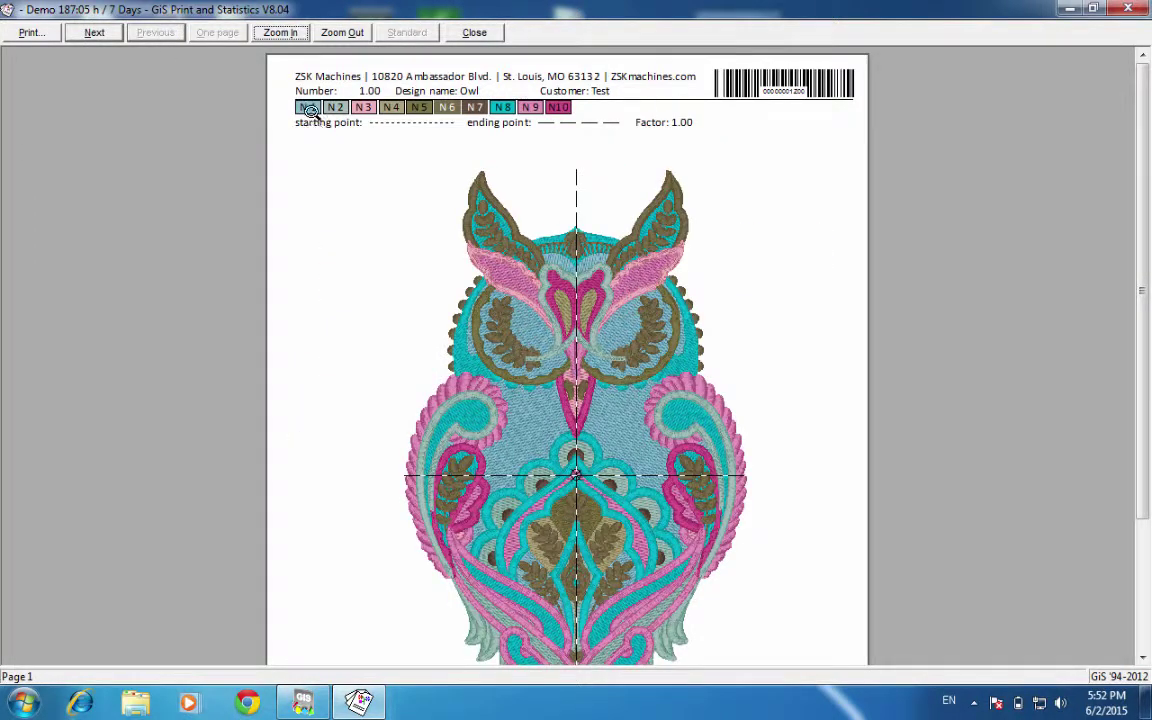
click(116, 33)
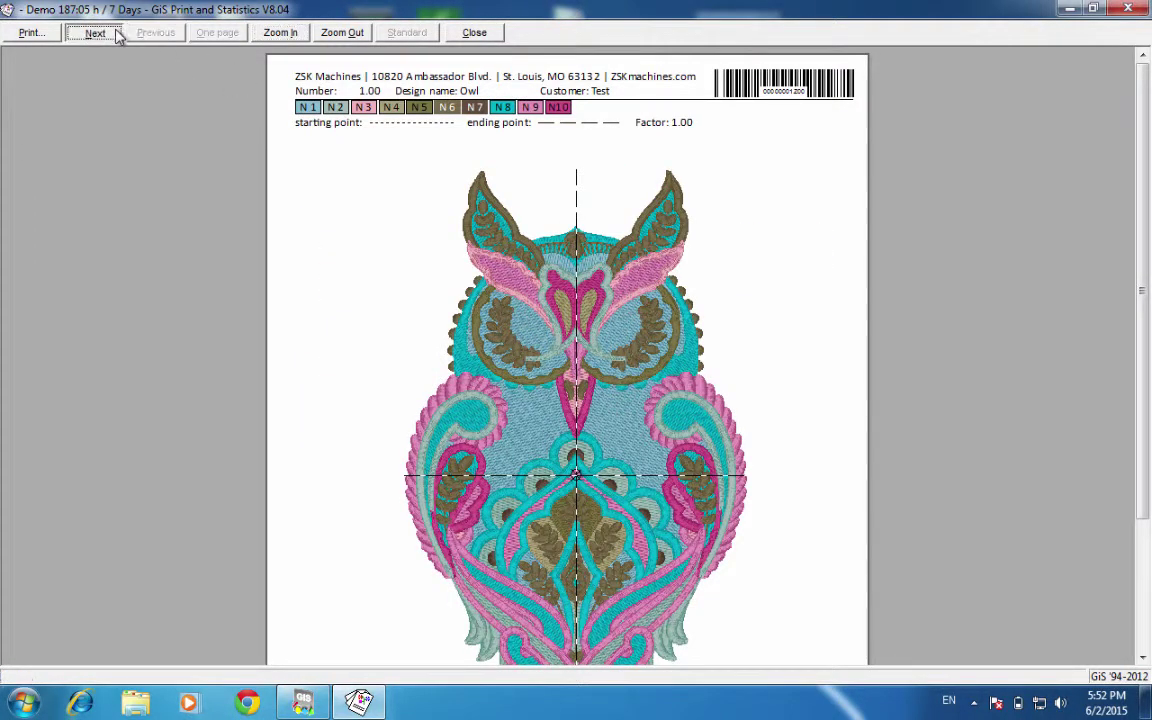
click(118, 33)
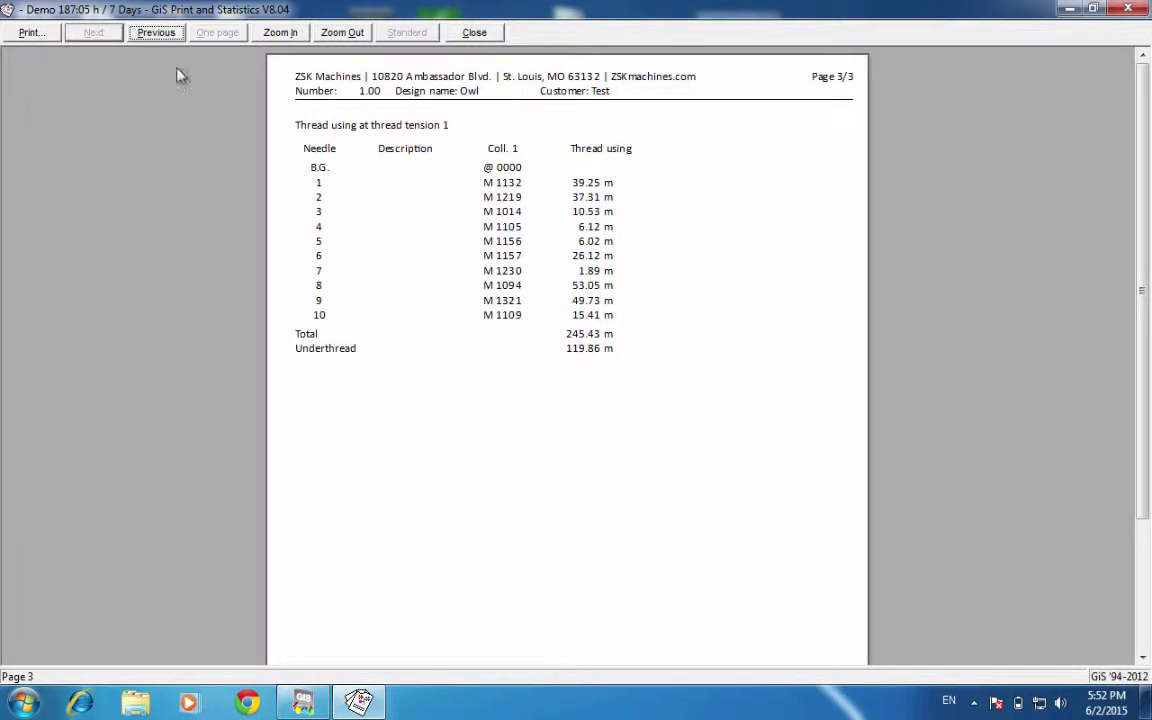
click(158, 33)
click(160, 34)
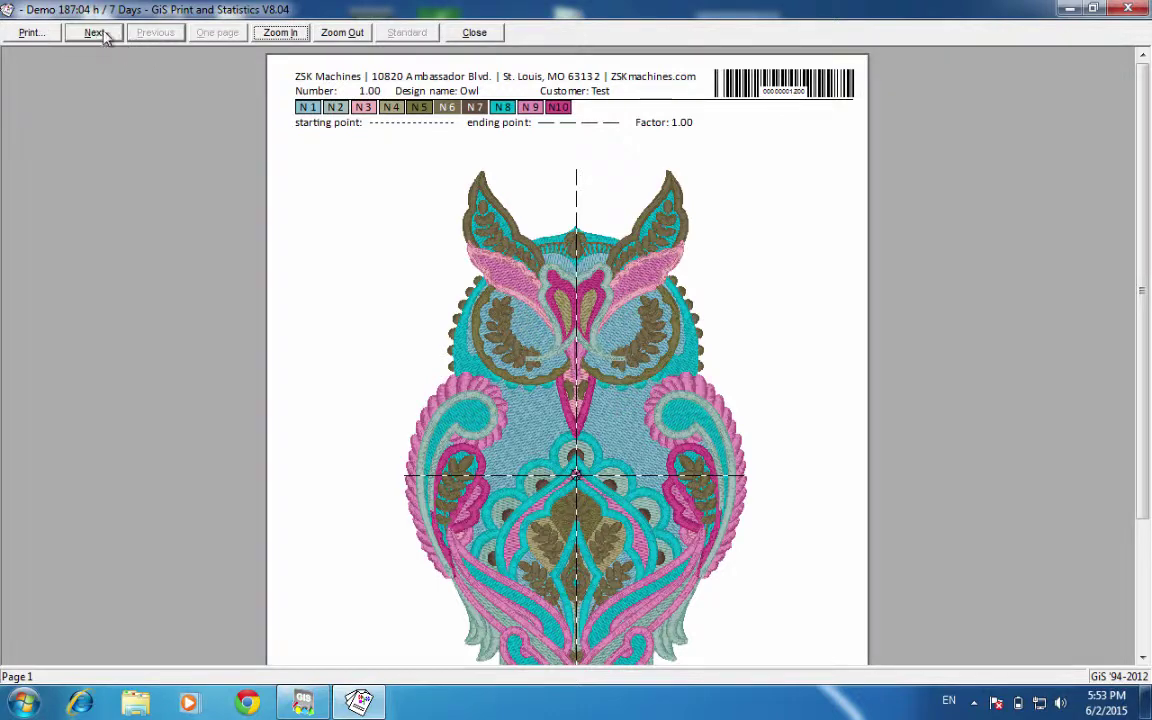
Review the printout pages side by side, and leave the preview and print settings without printing
click(342, 32)
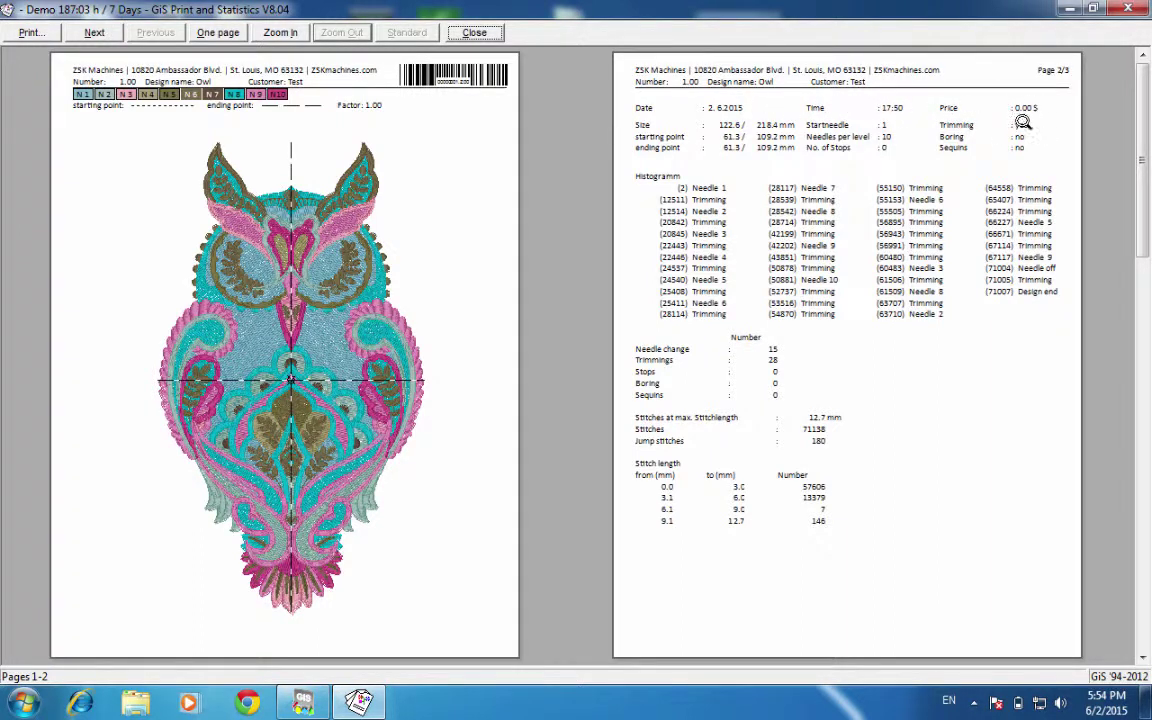
click(95, 32)
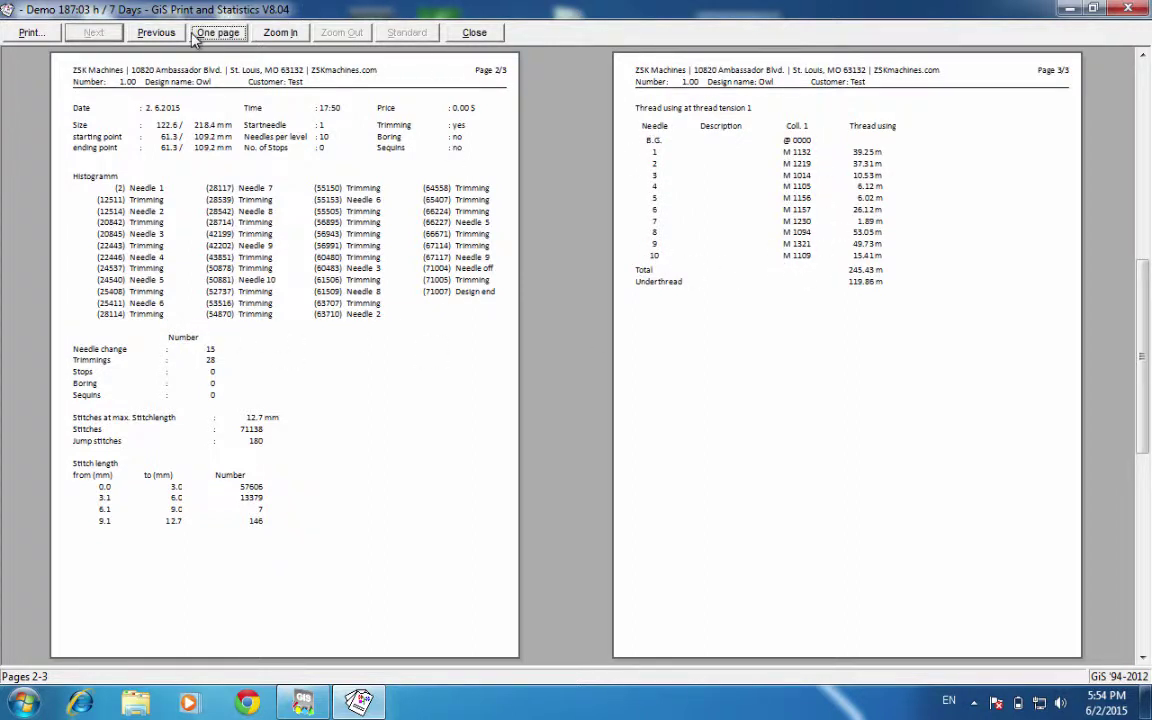
click(492, 36)
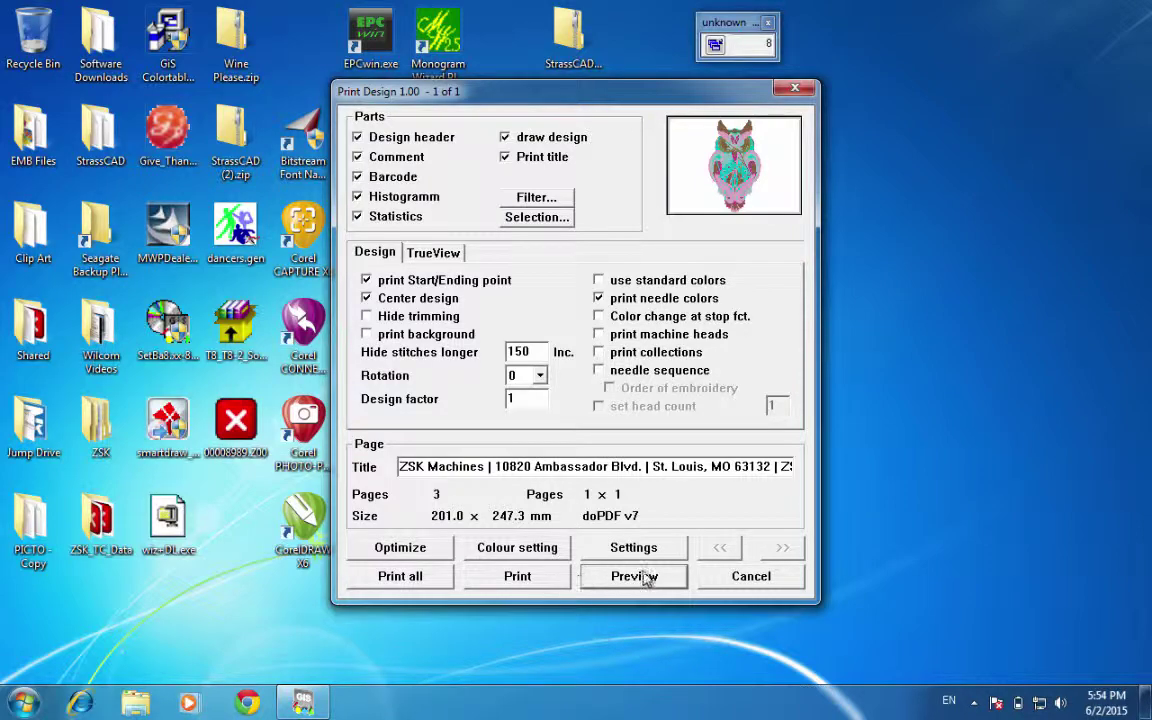
click(748, 576)
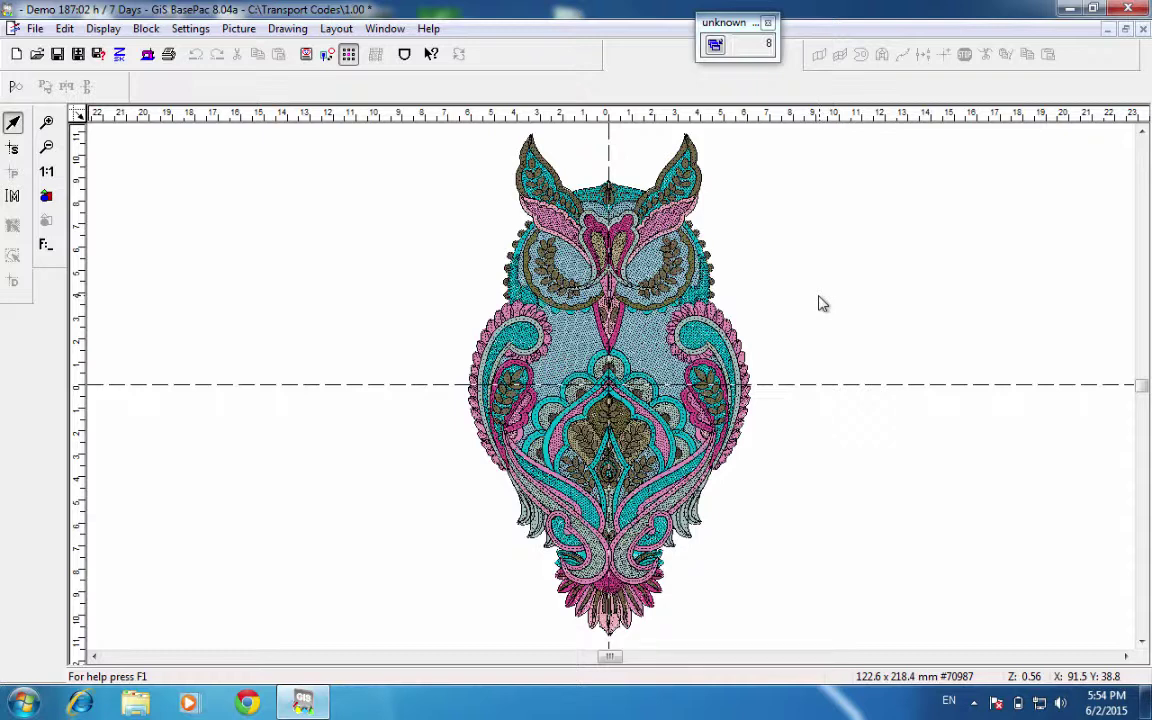
Select UT9692.DST, UT9695.DST and UT9698.DST from the Shared import folder
click(37, 56)
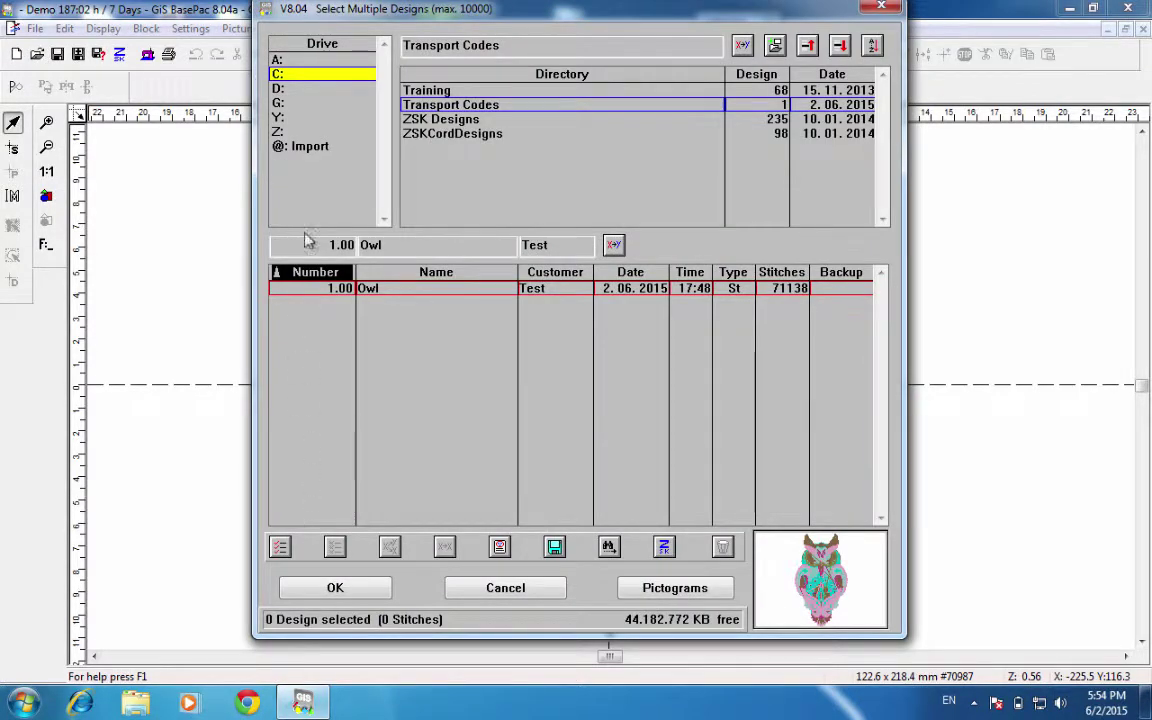
click(300, 146)
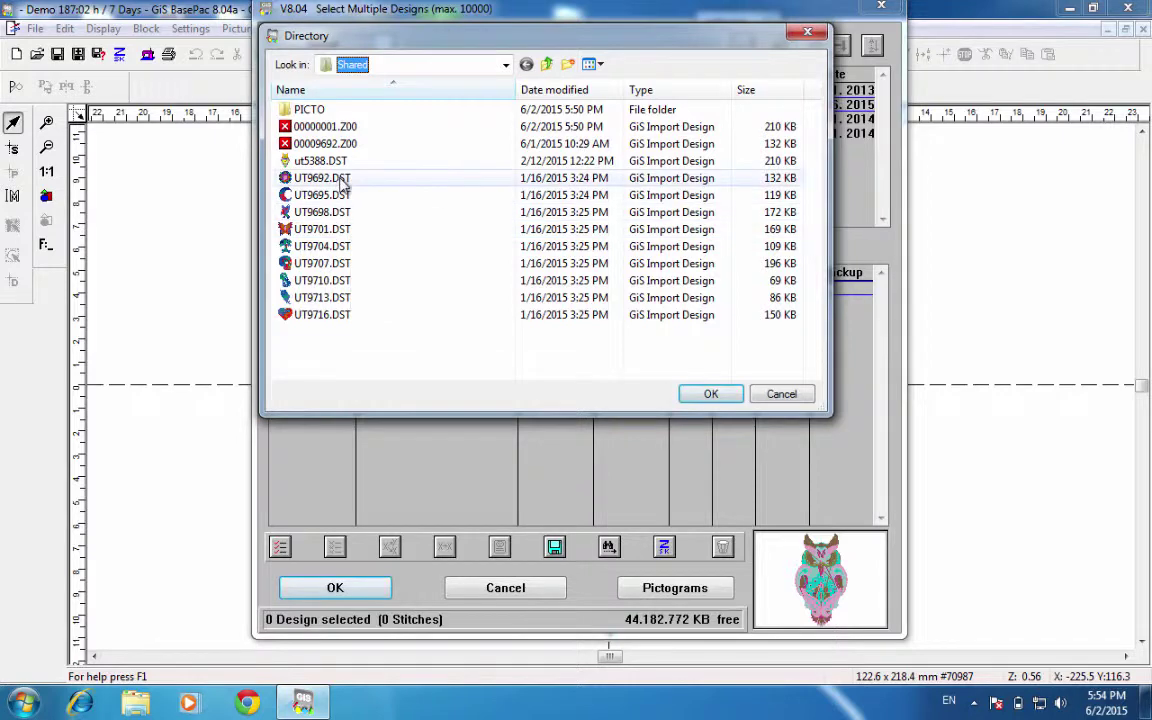
click(330, 178)
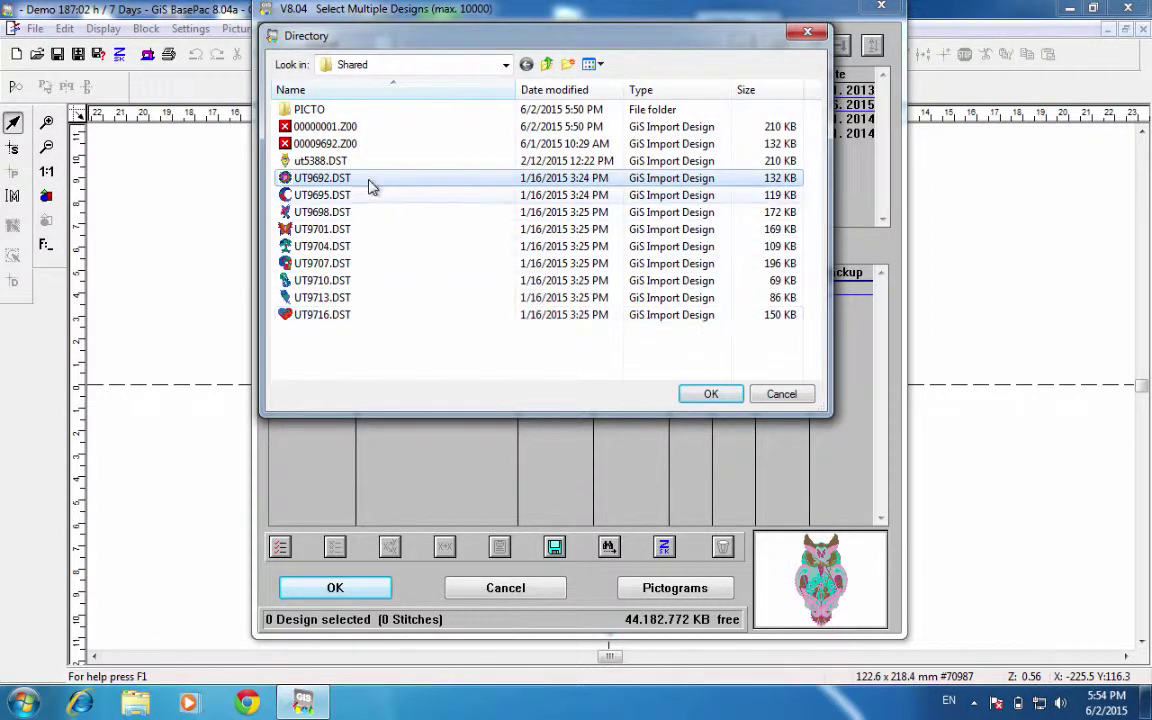
click(711, 394)
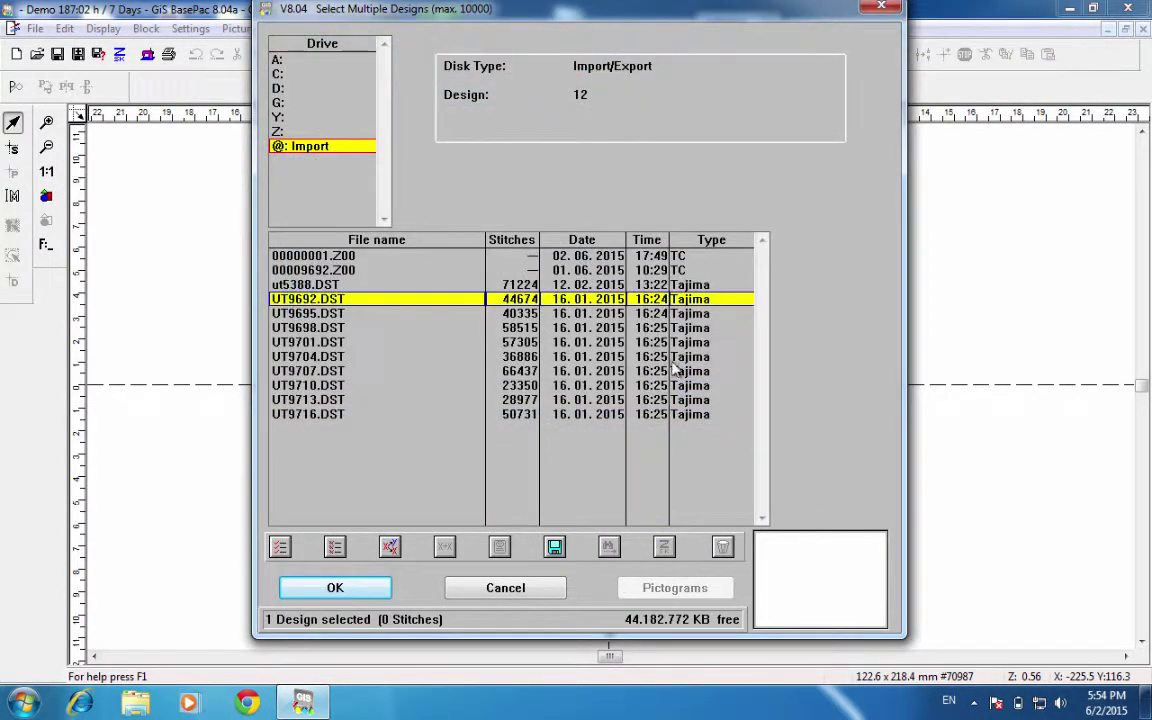
click(372, 313)
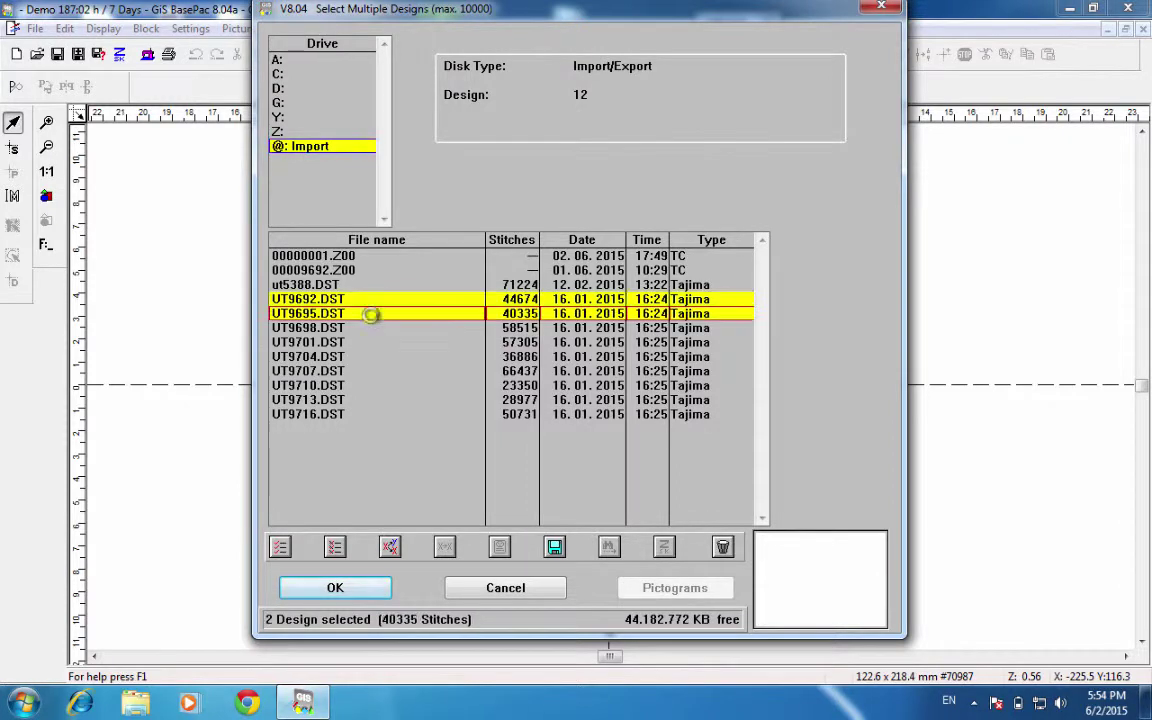
click(398, 330)
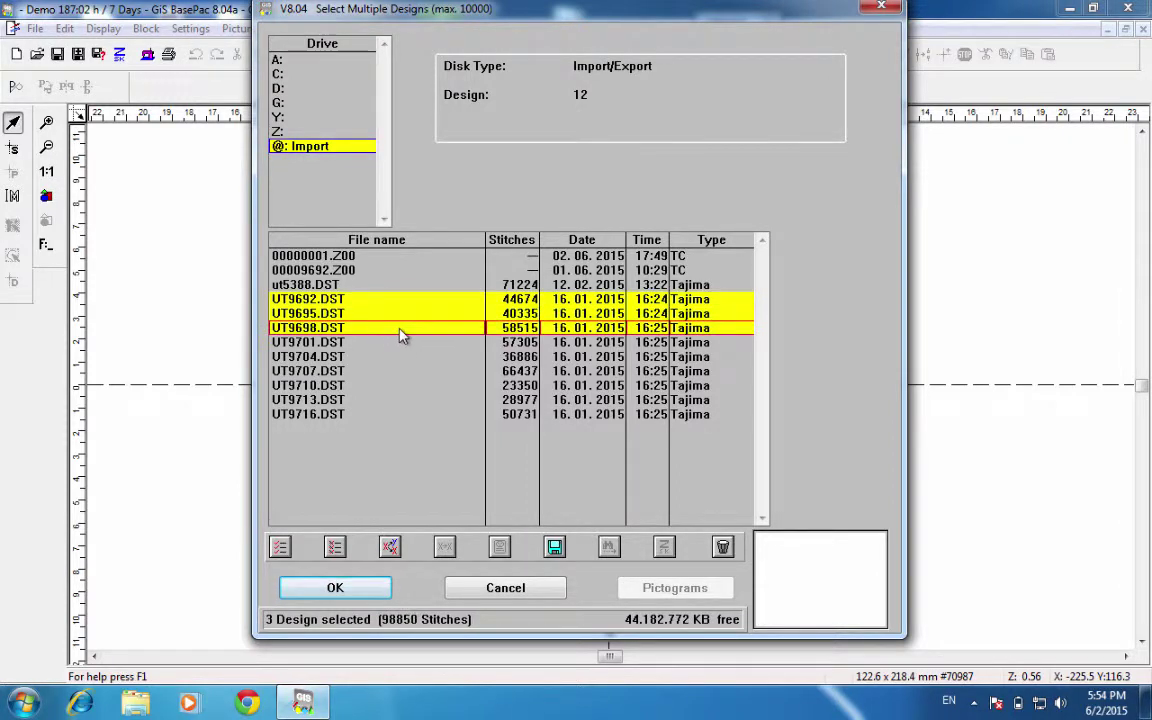
Proceed to design number assignment with the three selected designs and preview UT9695.DST, UT9698.DST and UT9692.DST
click(391, 549)
click(386, 127)
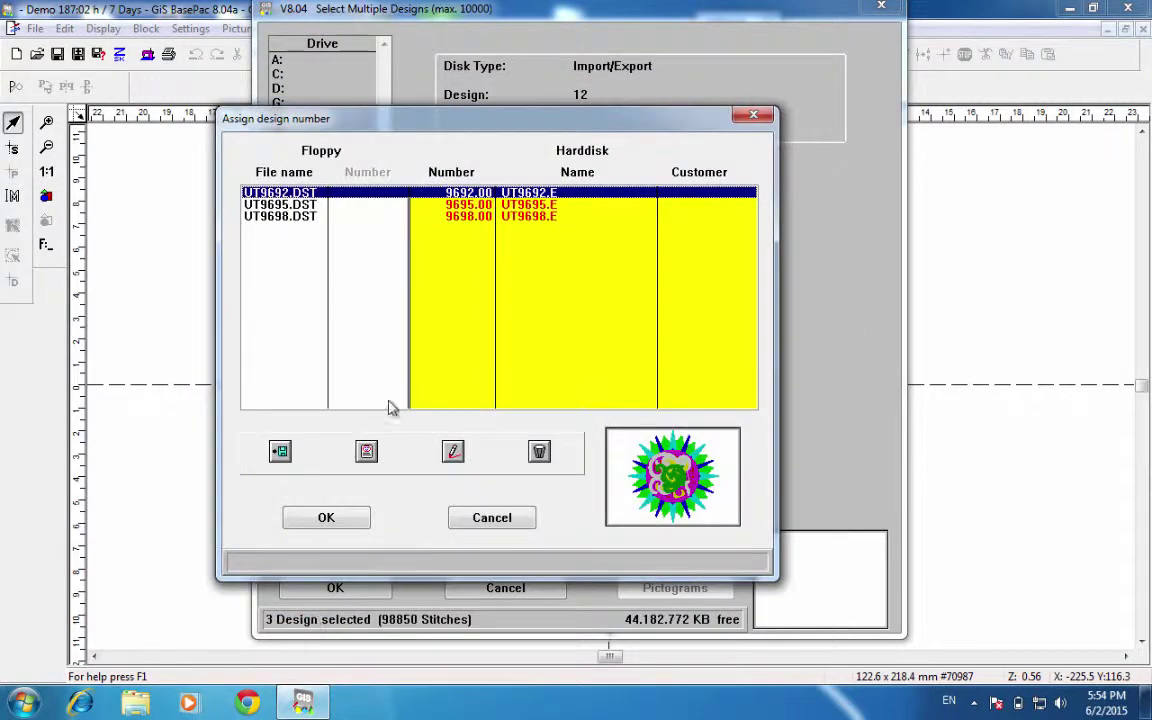
click(294, 205)
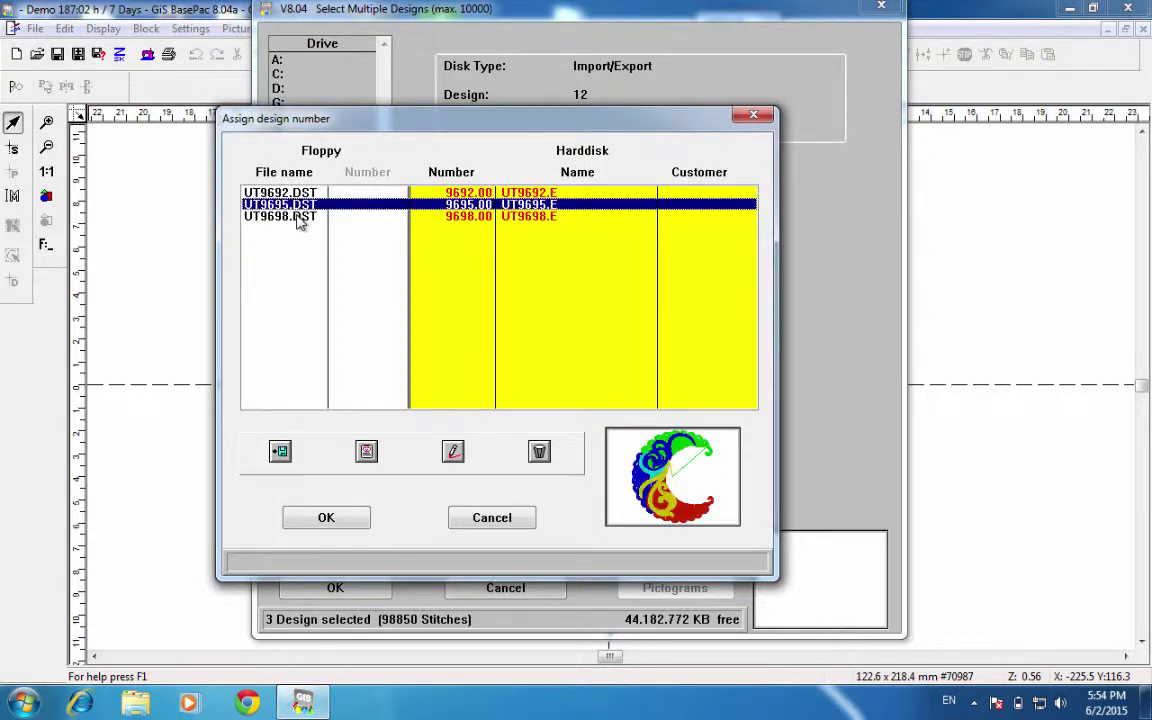
click(296, 216)
click(294, 193)
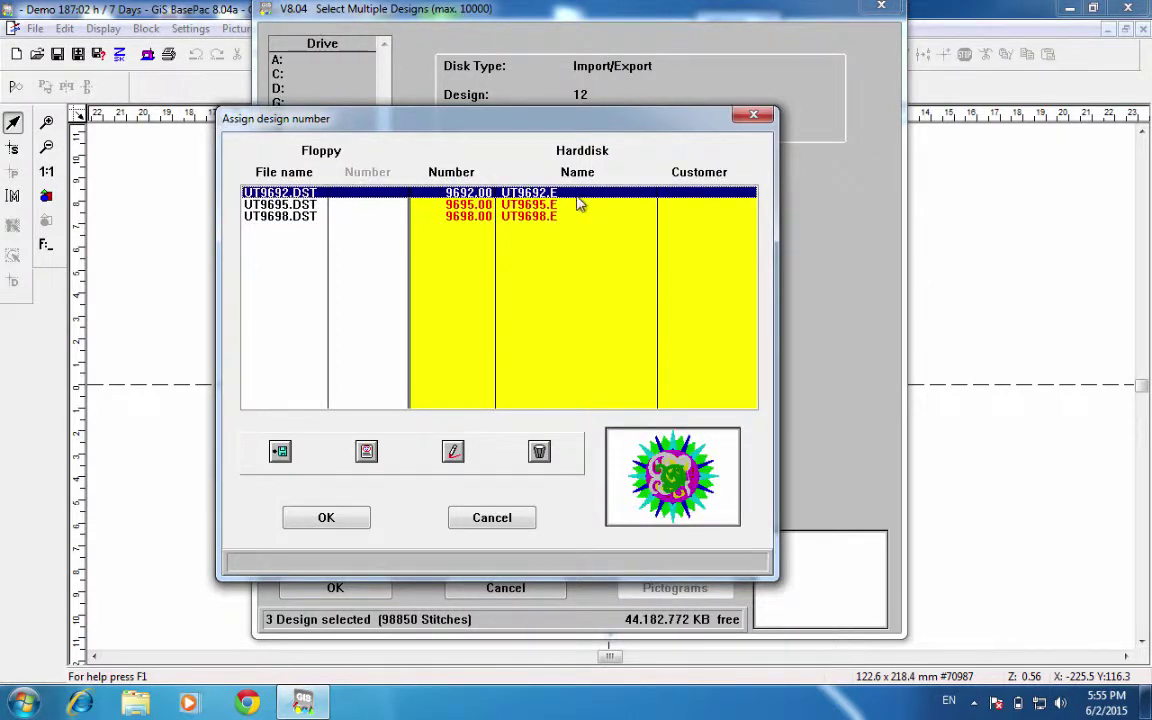
Assign Mclassic thread colors 1055, 1056, 1061 and 1068 to needles 1 to 4 of UT9692.DST, and save the color settings
click(366, 453)
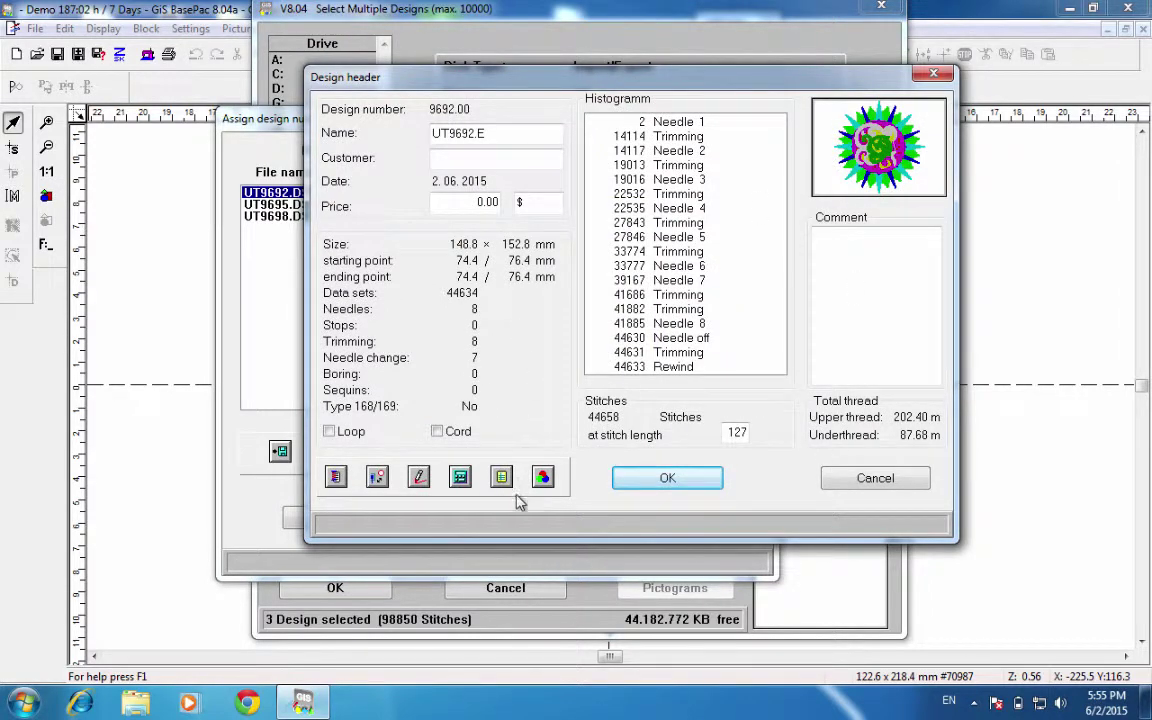
click(542, 477)
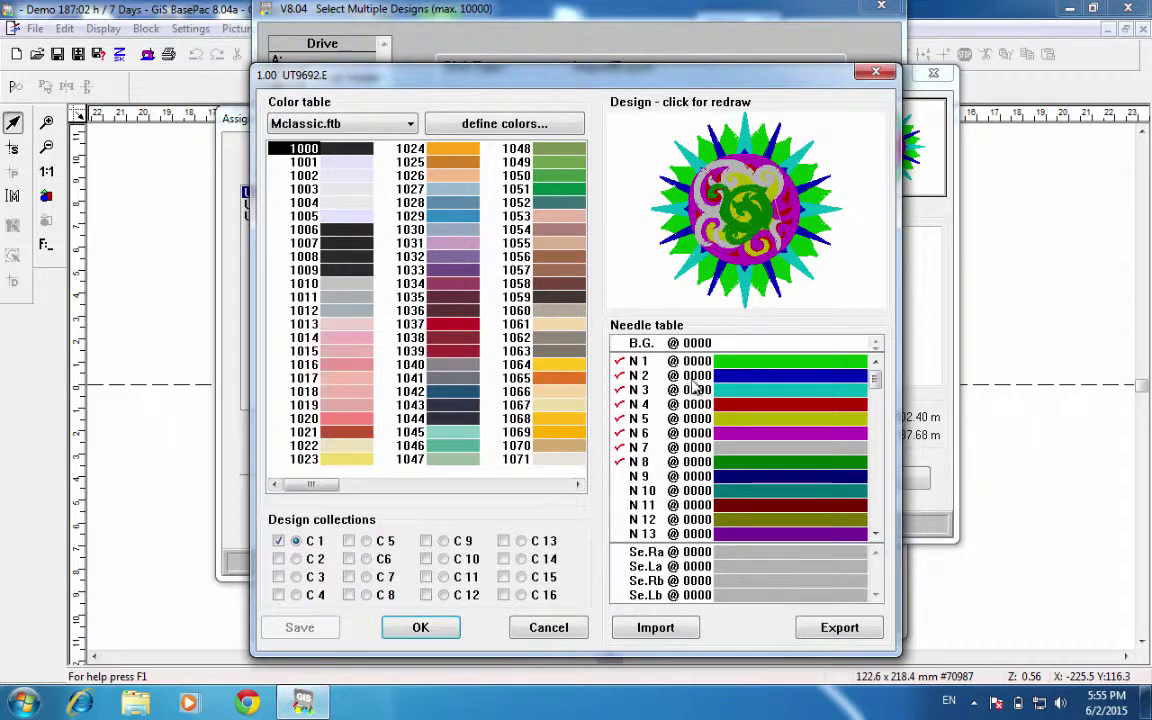
click(698, 362)
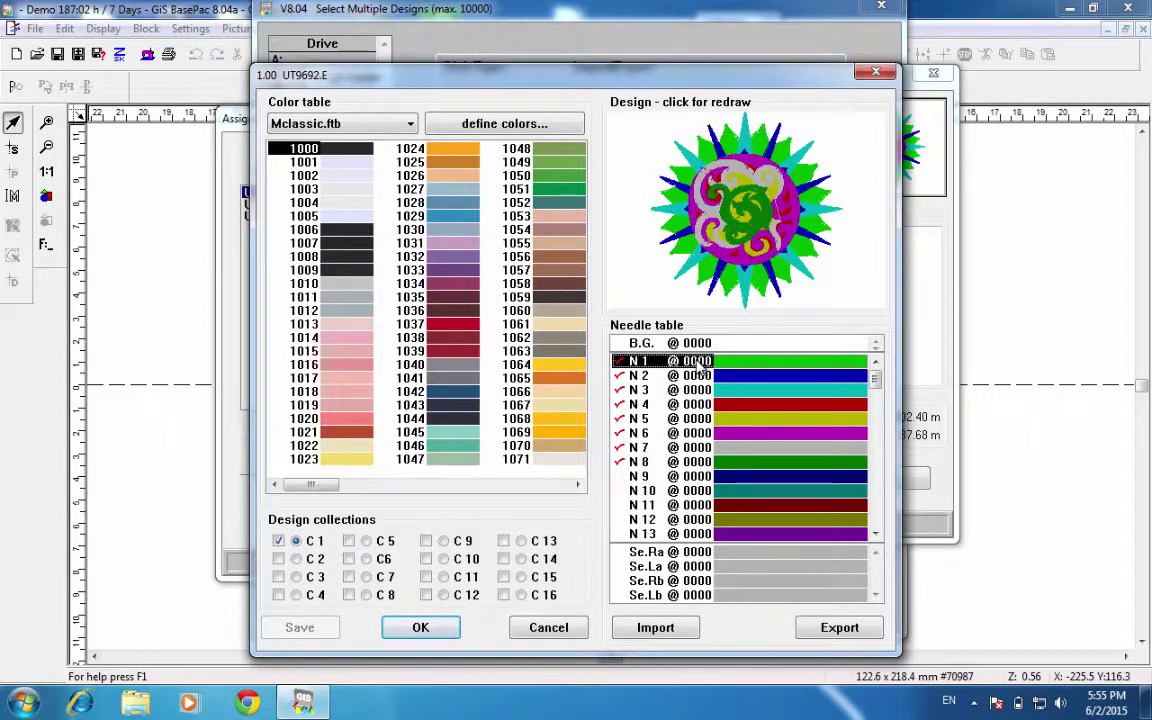
click(525, 244)
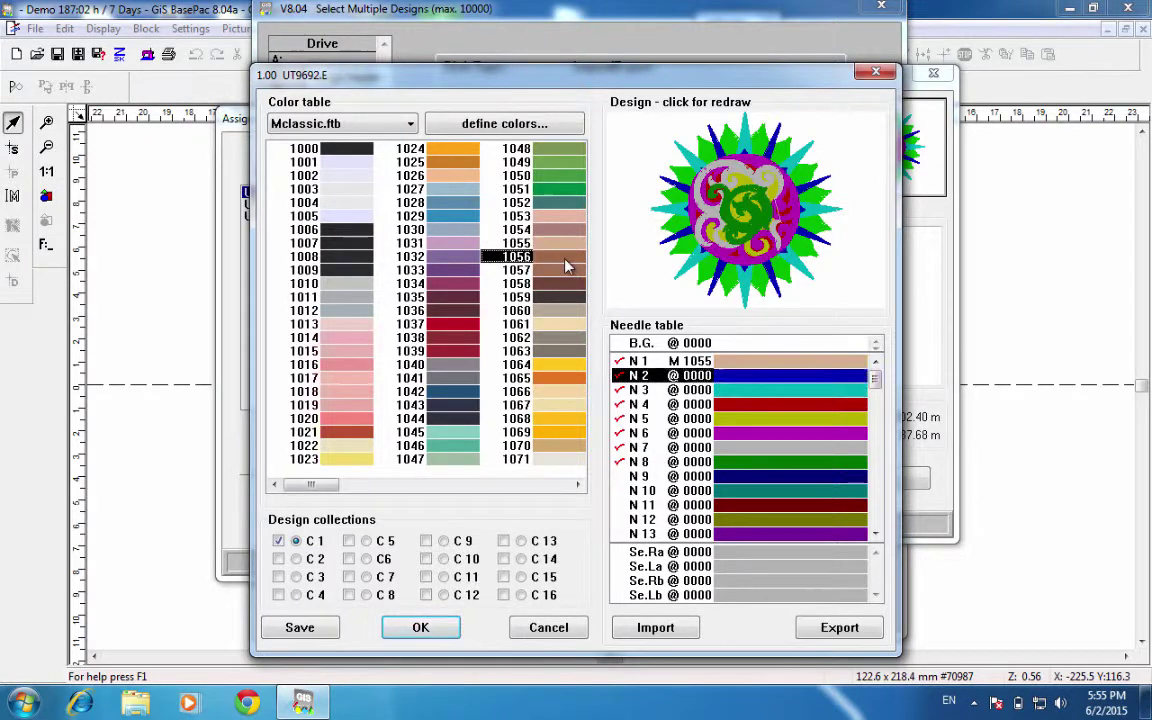
click(565, 262)
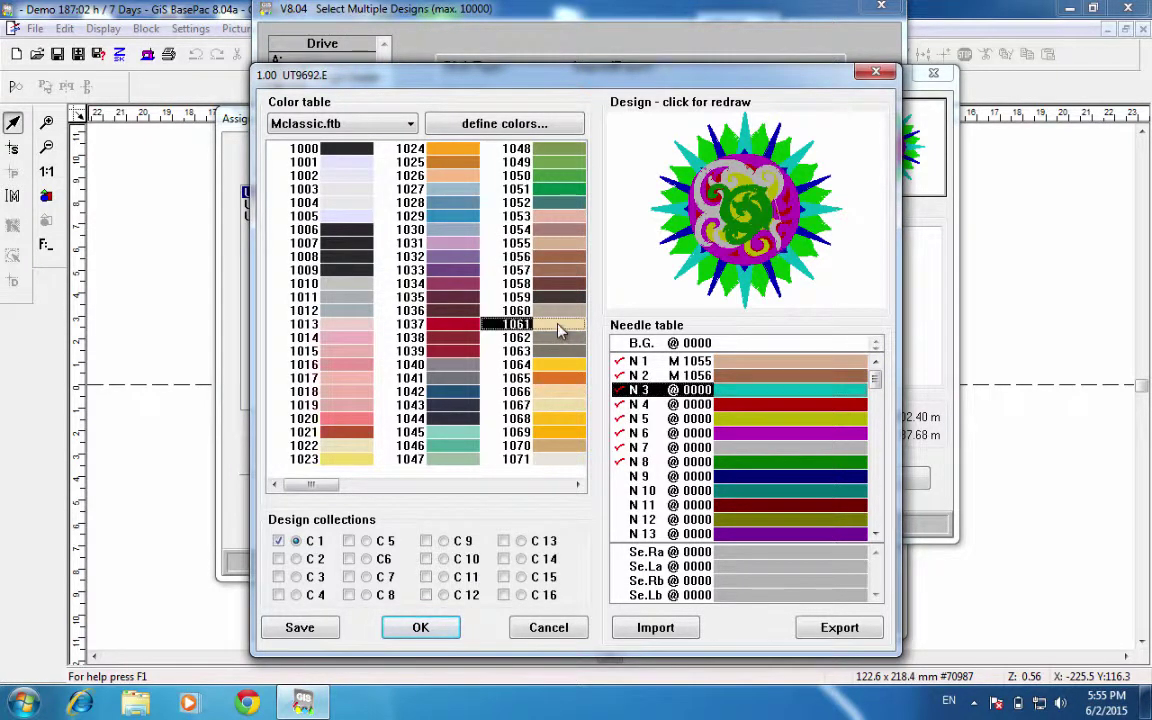
click(560, 332)
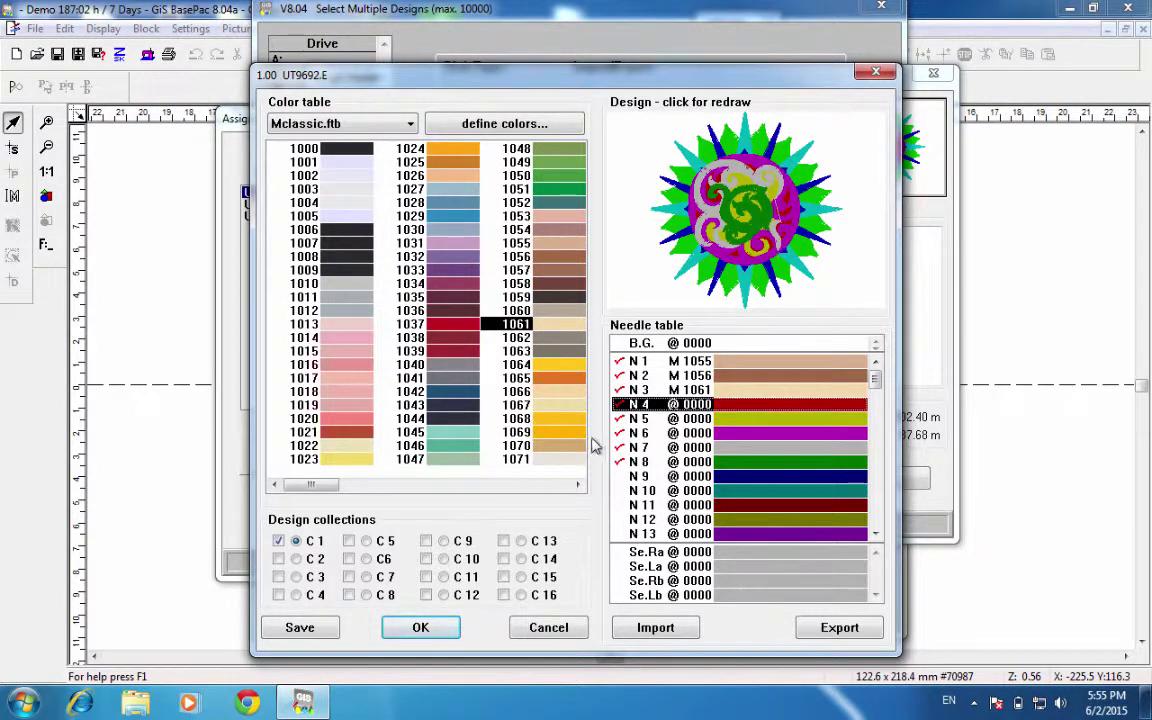
click(563, 418)
click(855, 291)
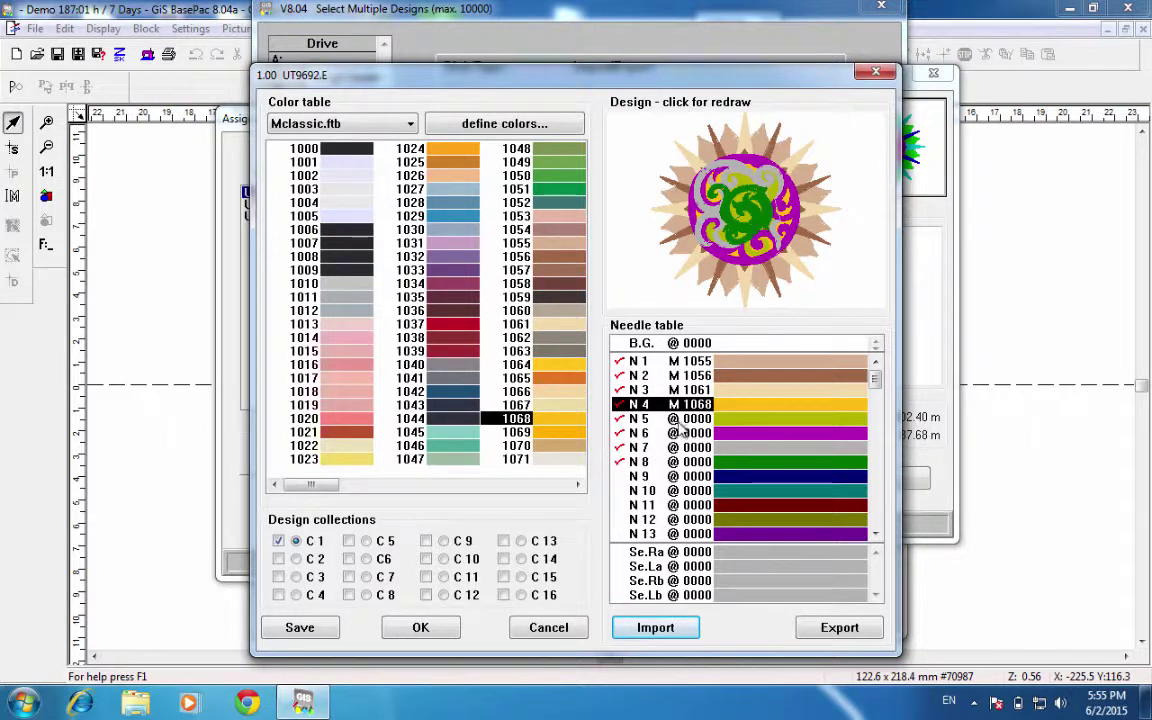
click(422, 628)
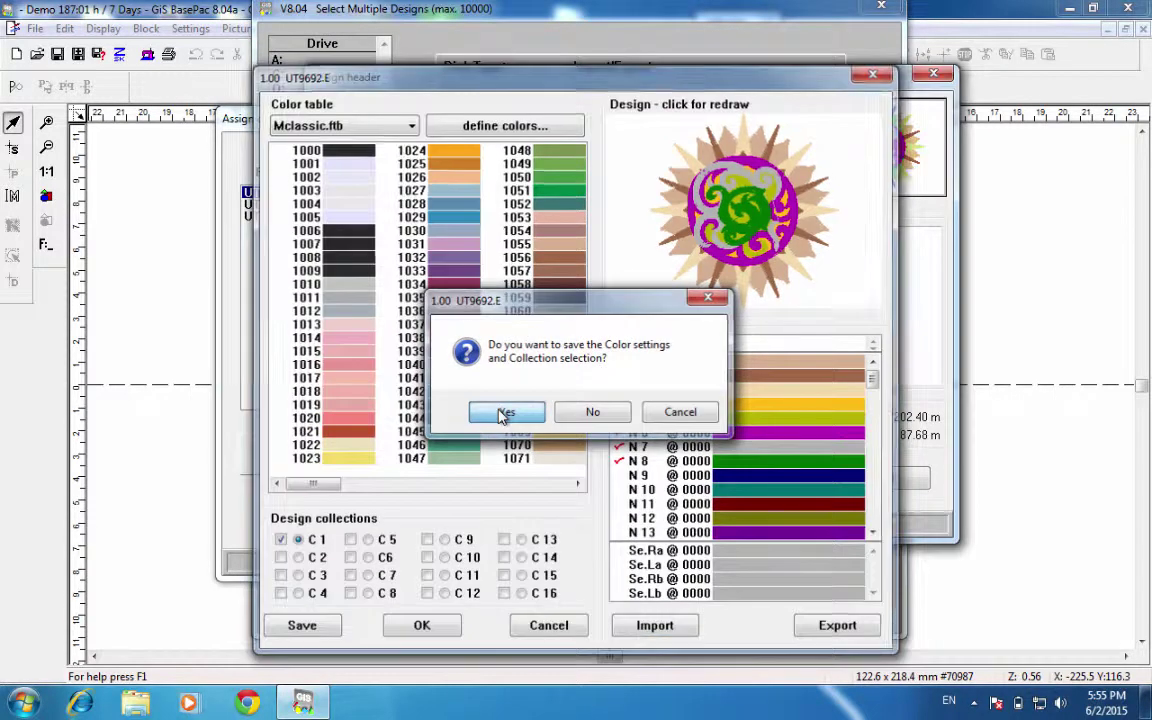
click(505, 414)
Reassign UT9692.DST's needles 5, 6, 7 and 8 to needles 3, 4, 2 and 1, and accept the design header
click(378, 479)
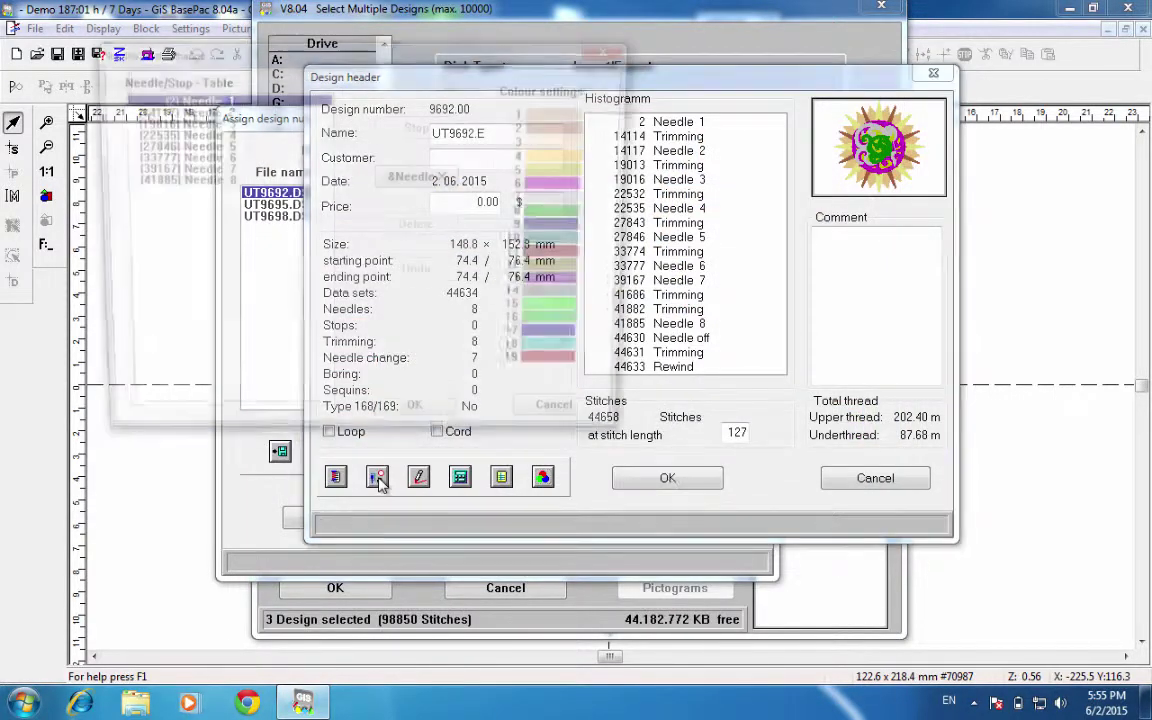
click(228, 146)
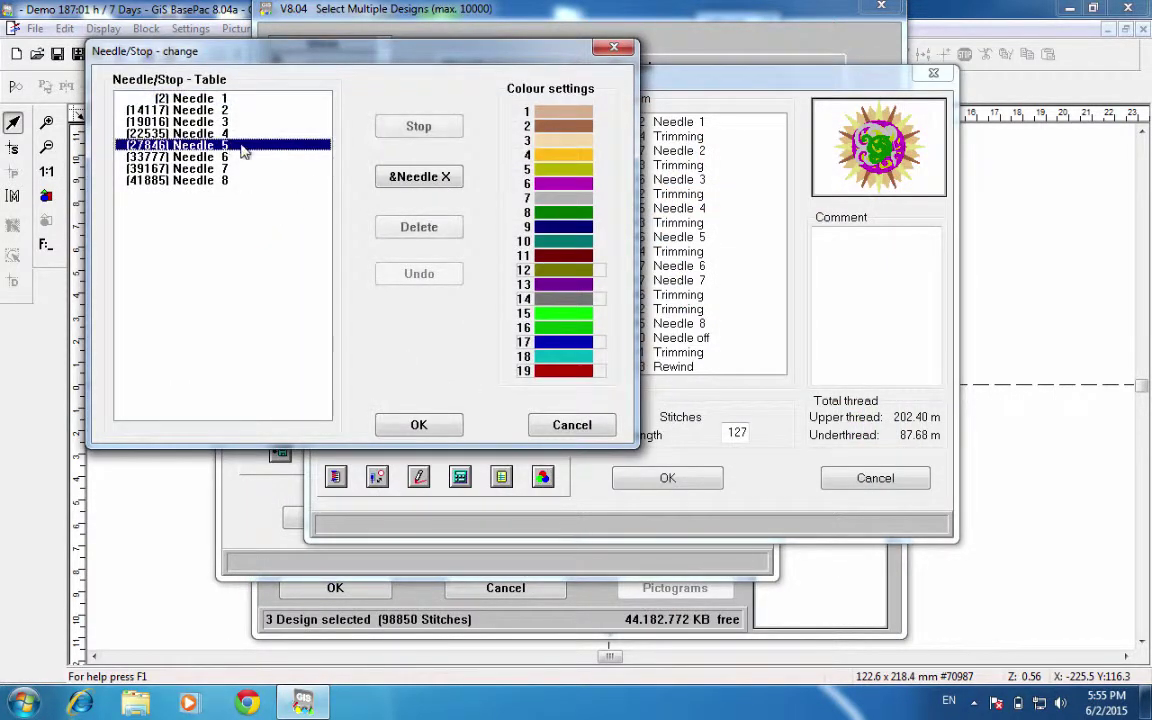
click(578, 141)
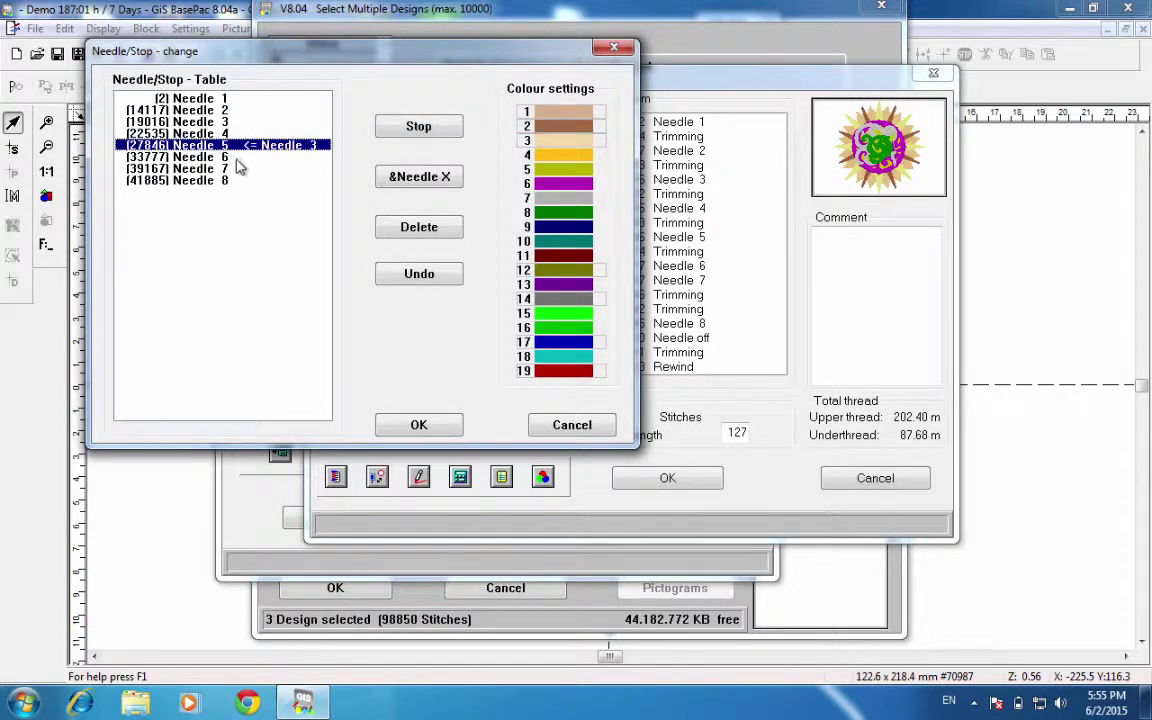
click(578, 155)
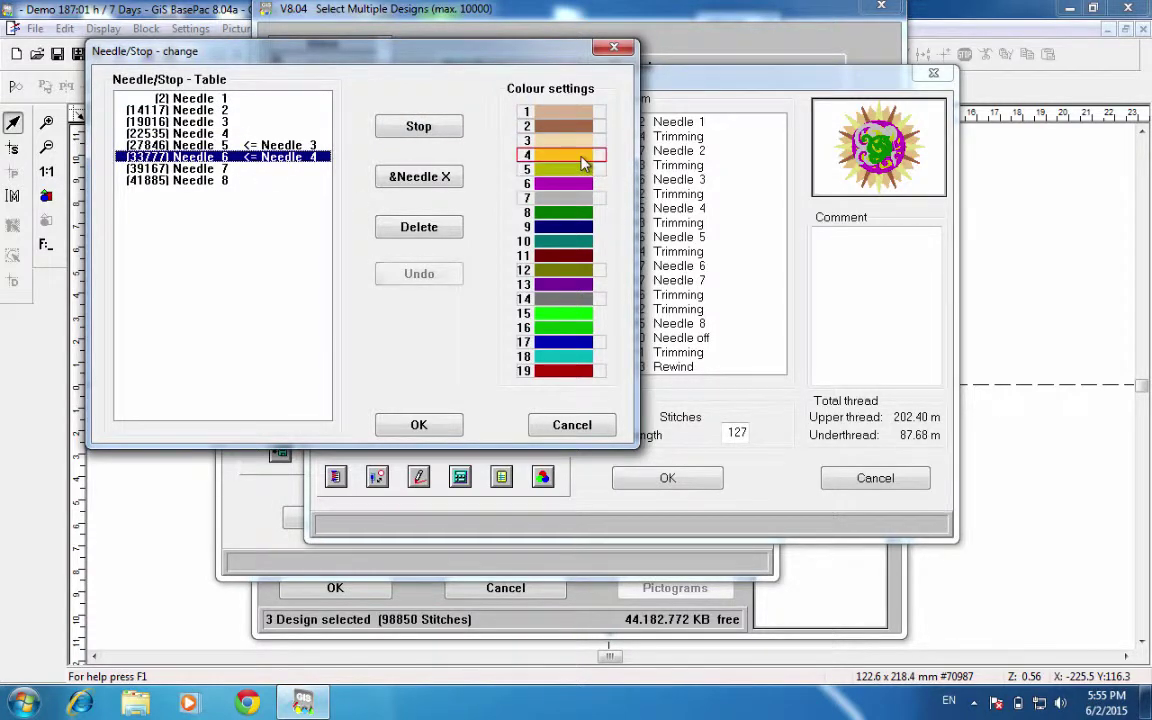
click(194, 170)
click(580, 125)
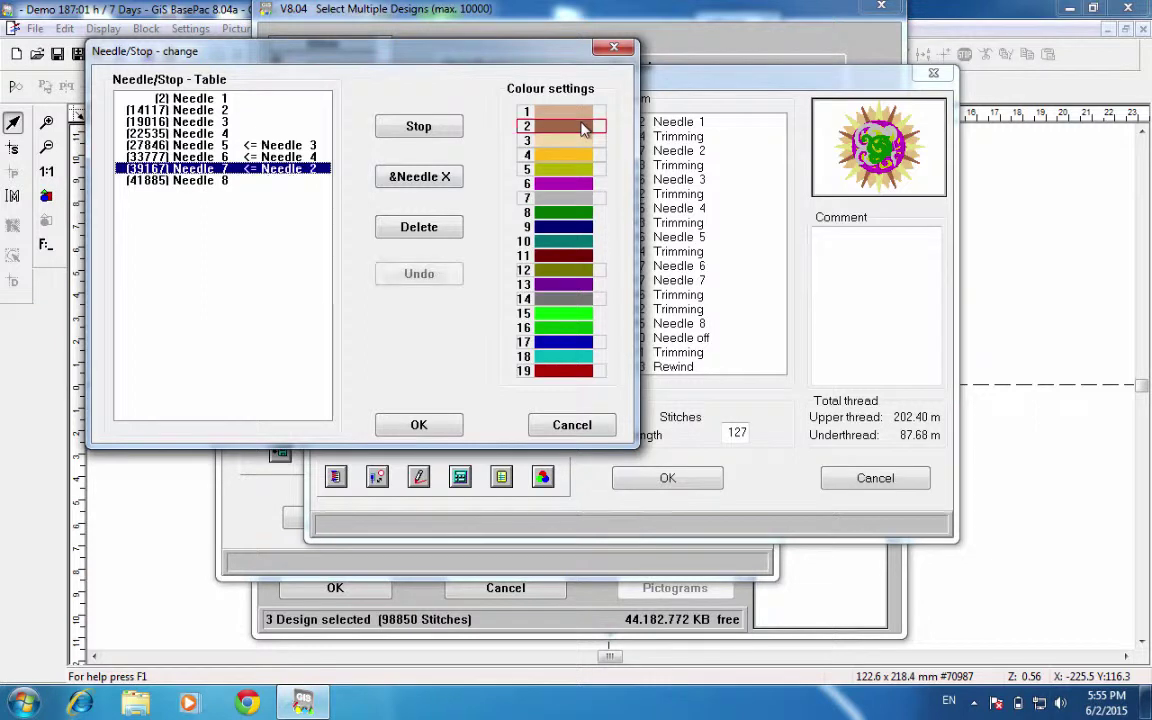
click(232, 182)
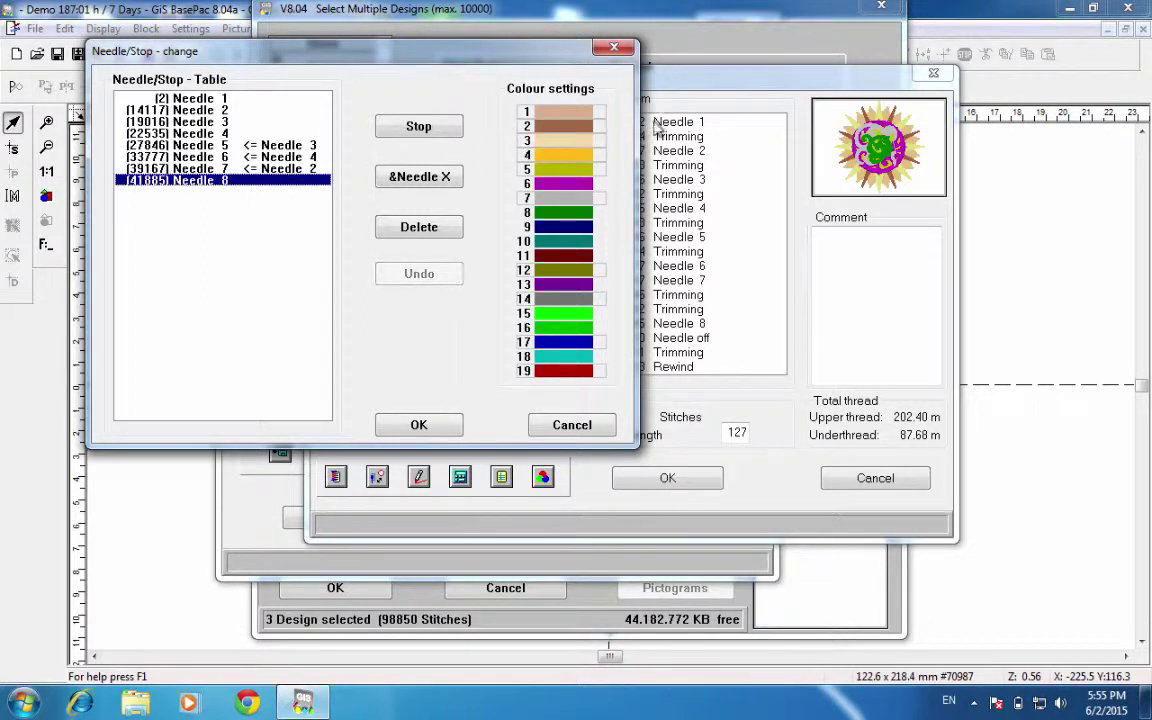
click(580, 112)
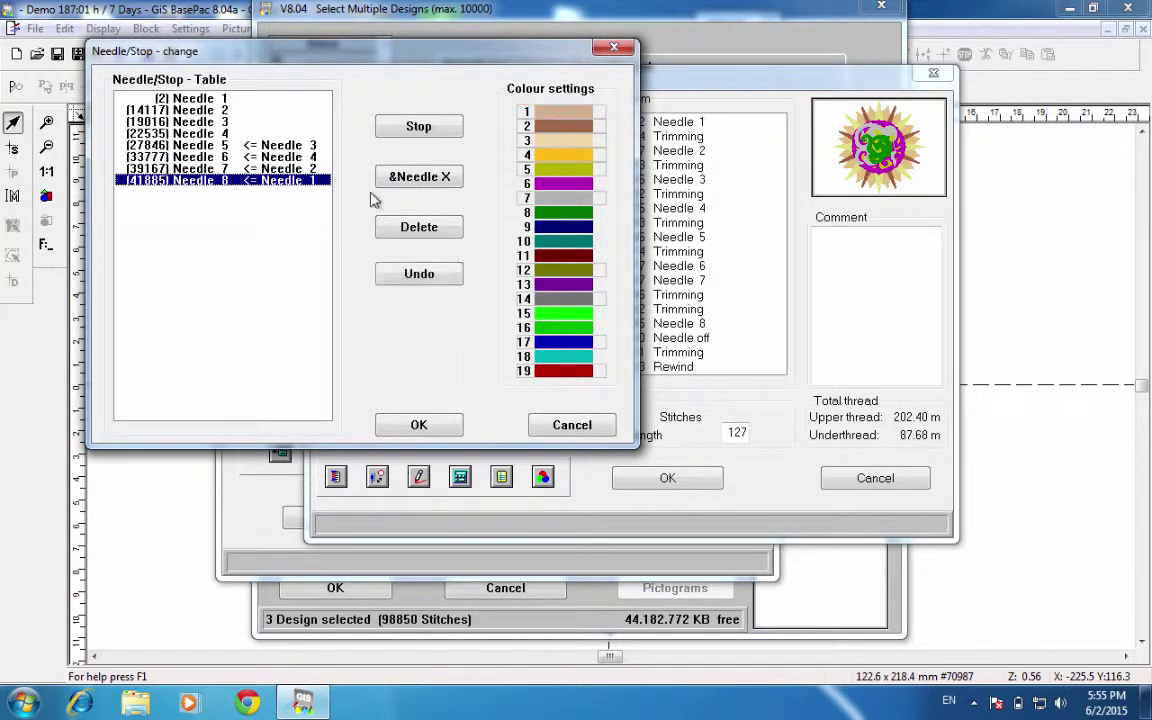
click(416, 428)
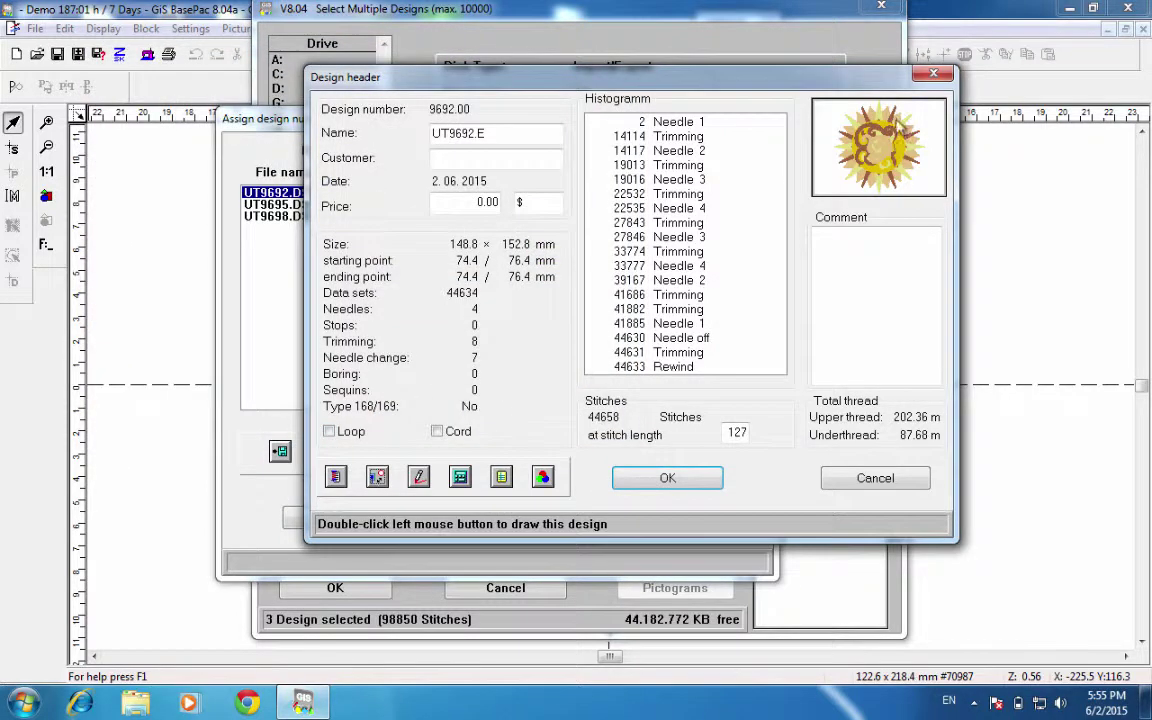
click(689, 478)
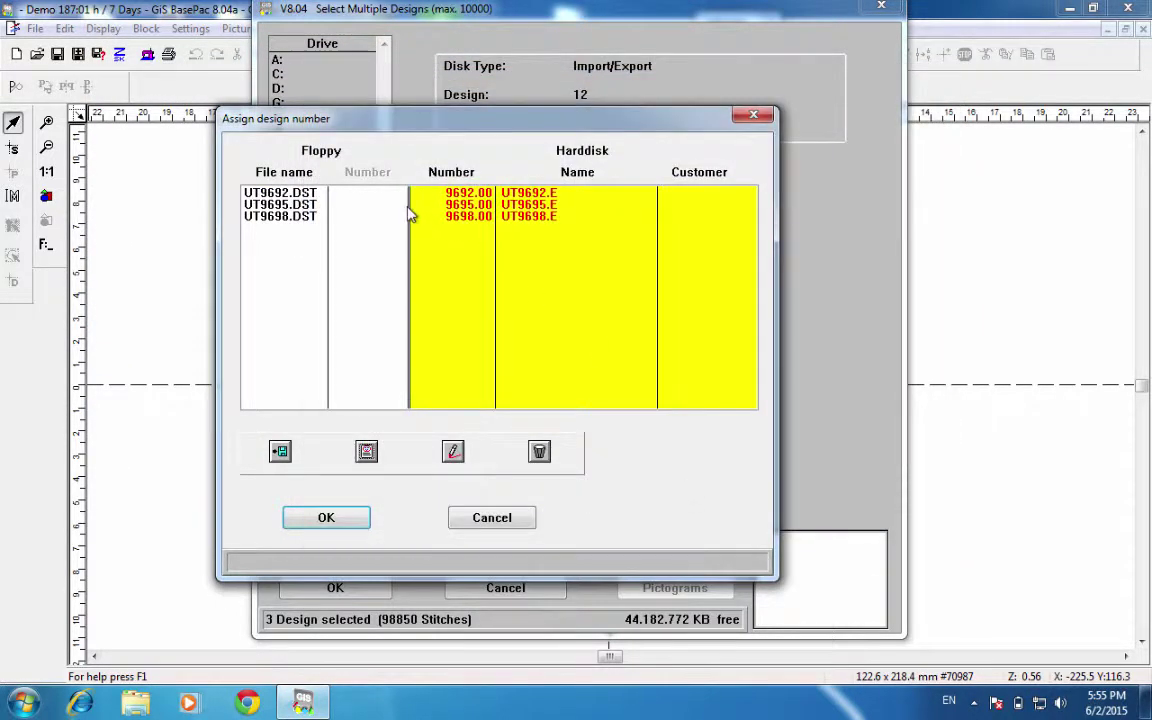
Assign Mclassic thread colors 1003 and 1005 to needles 1 and 2 of UT9695.DST, and redraw the design
click(288, 204)
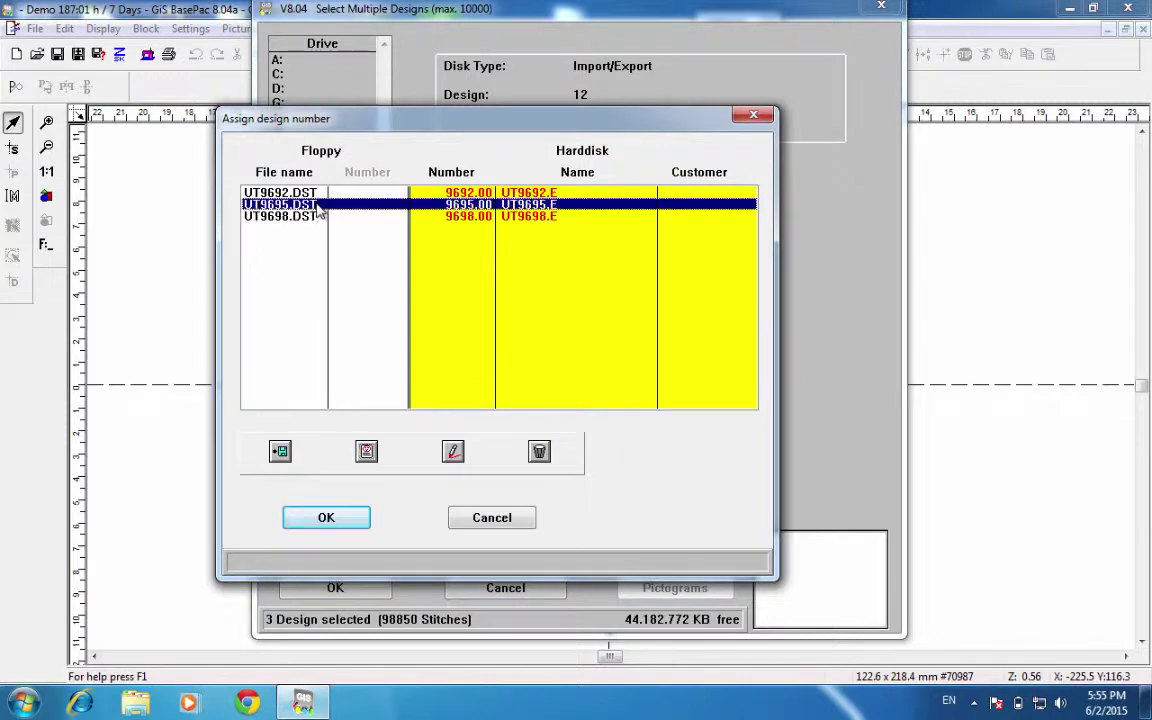
click(366, 451)
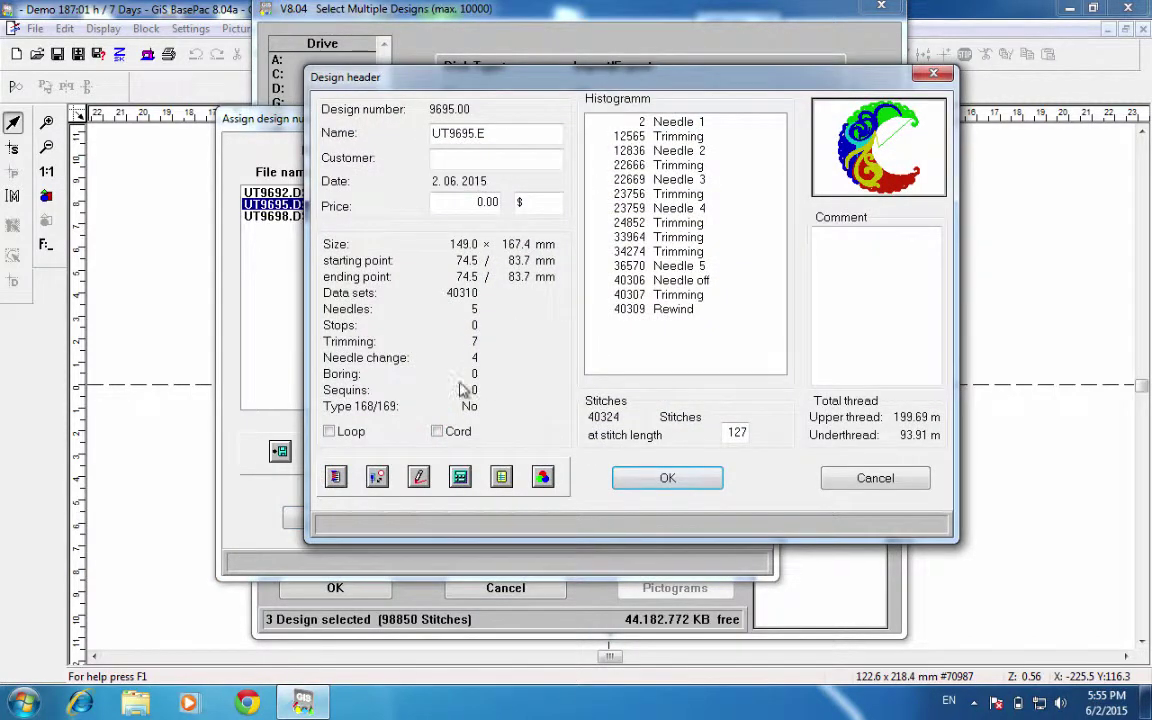
click(543, 478)
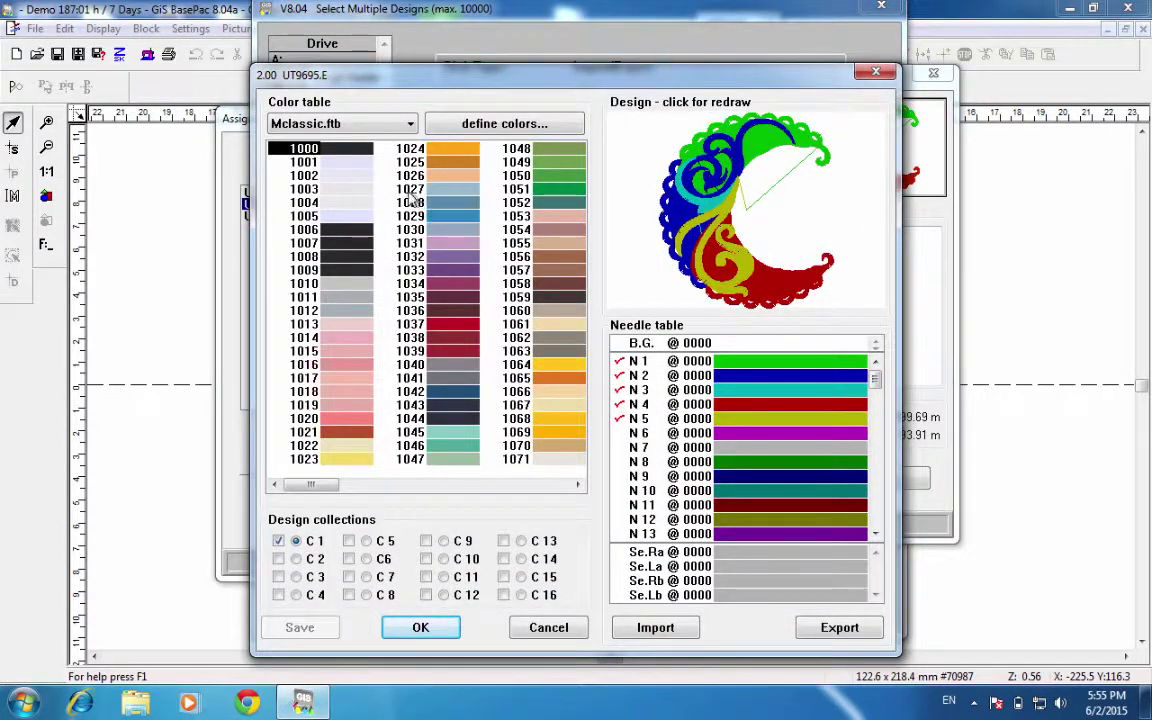
click(640, 360)
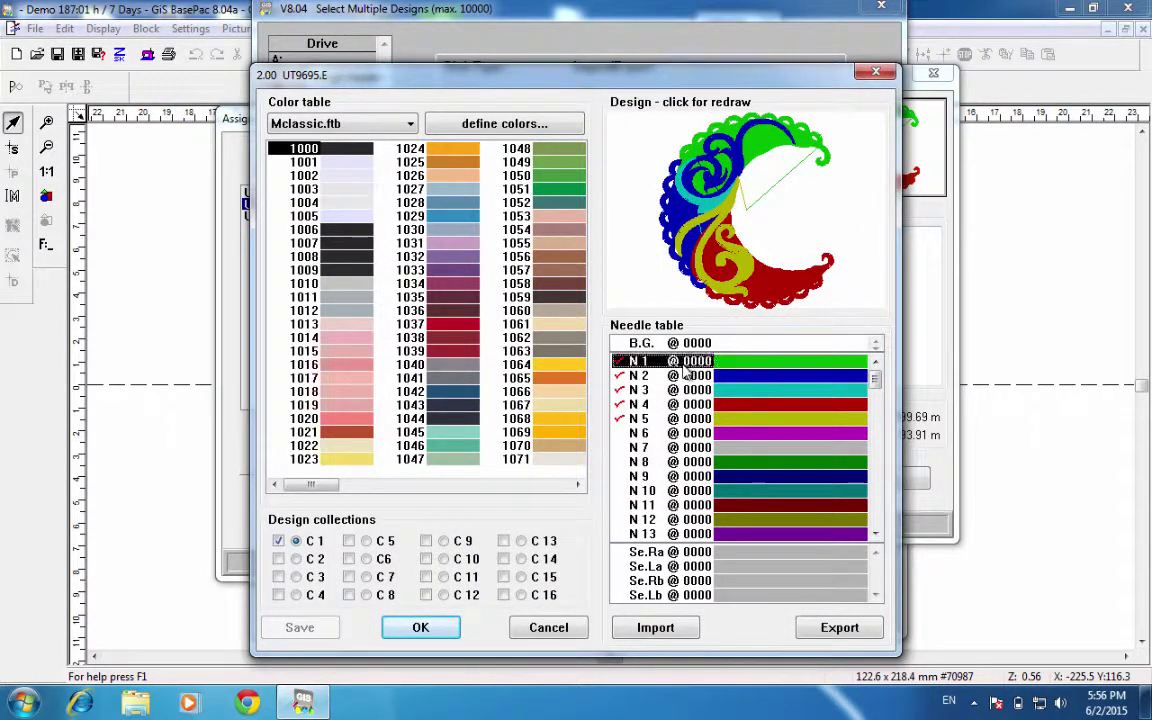
click(362, 190)
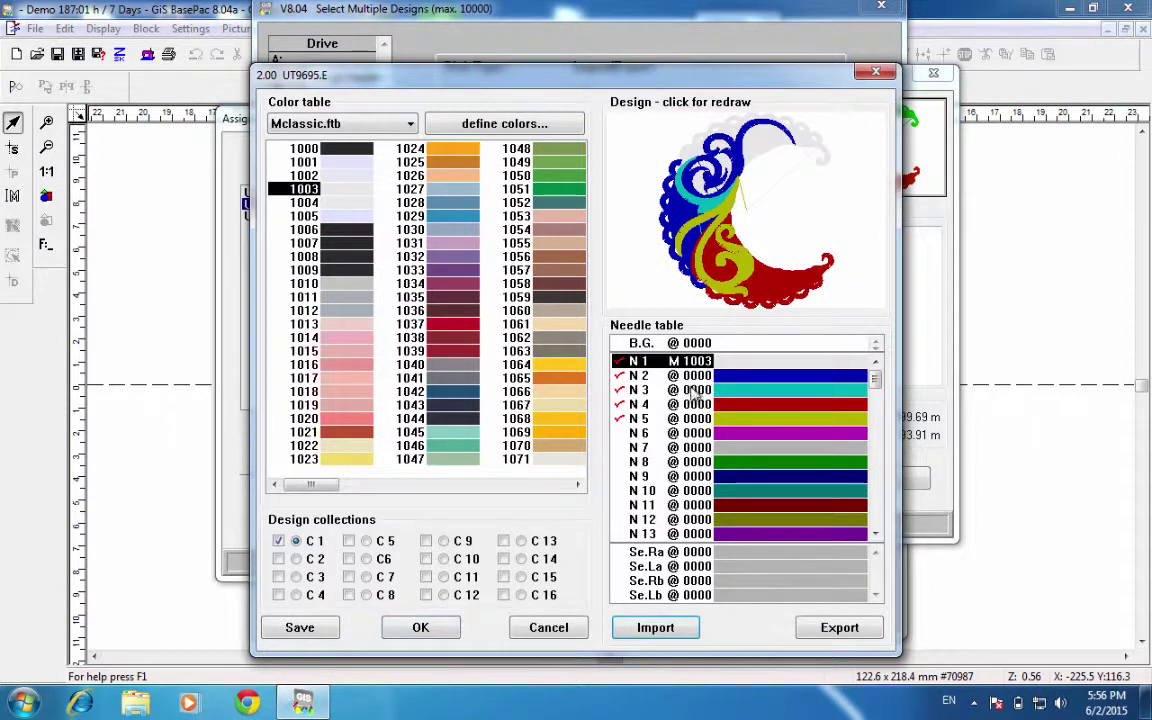
click(650, 375)
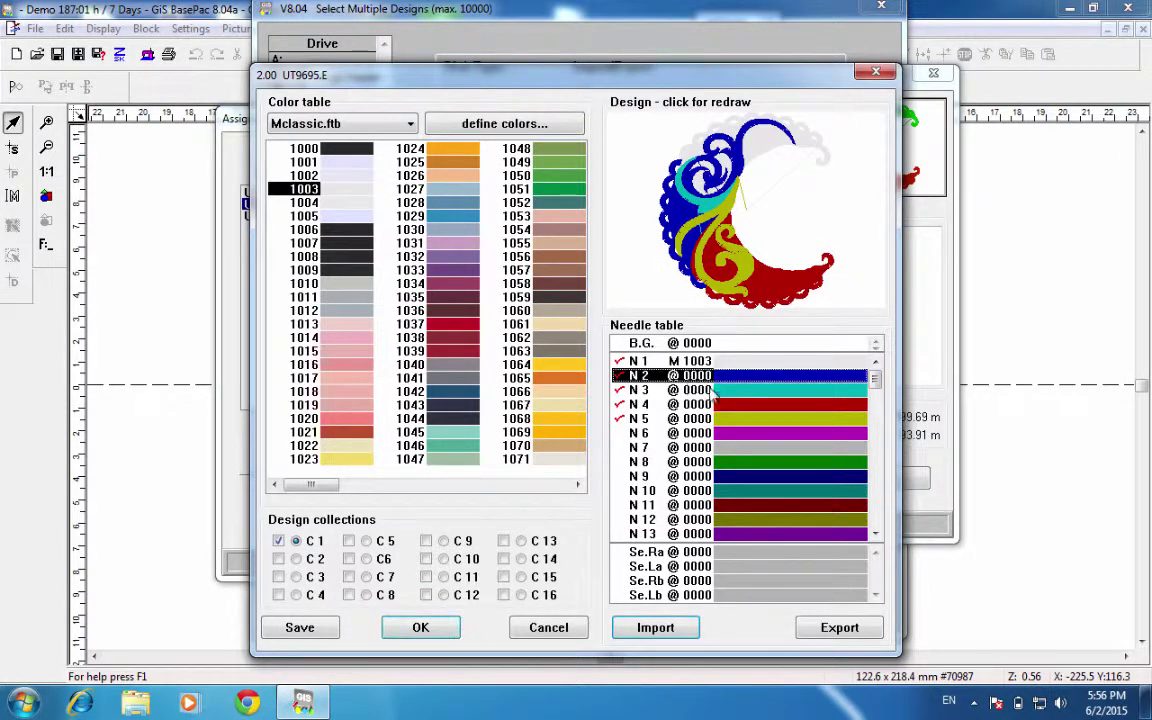
click(312, 216)
click(830, 203)
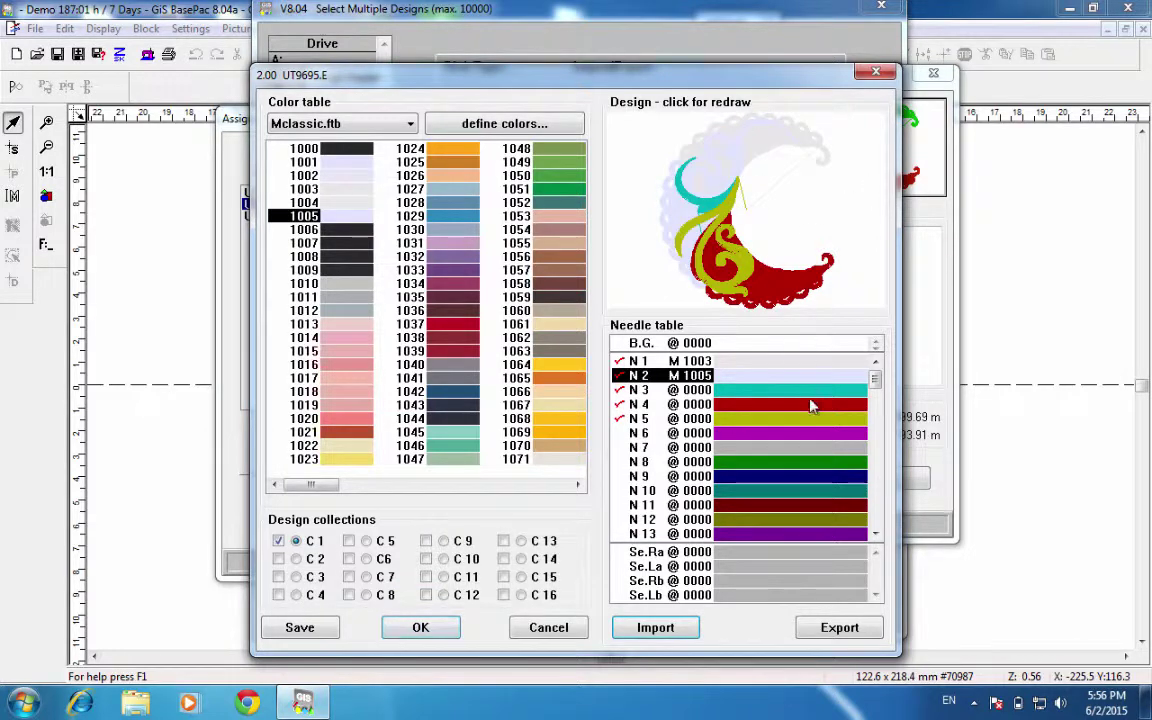
Assign thread colors 1002 and 1092 to needles 3 and 4 of UT9695.DST, and save the color settings
click(749, 391)
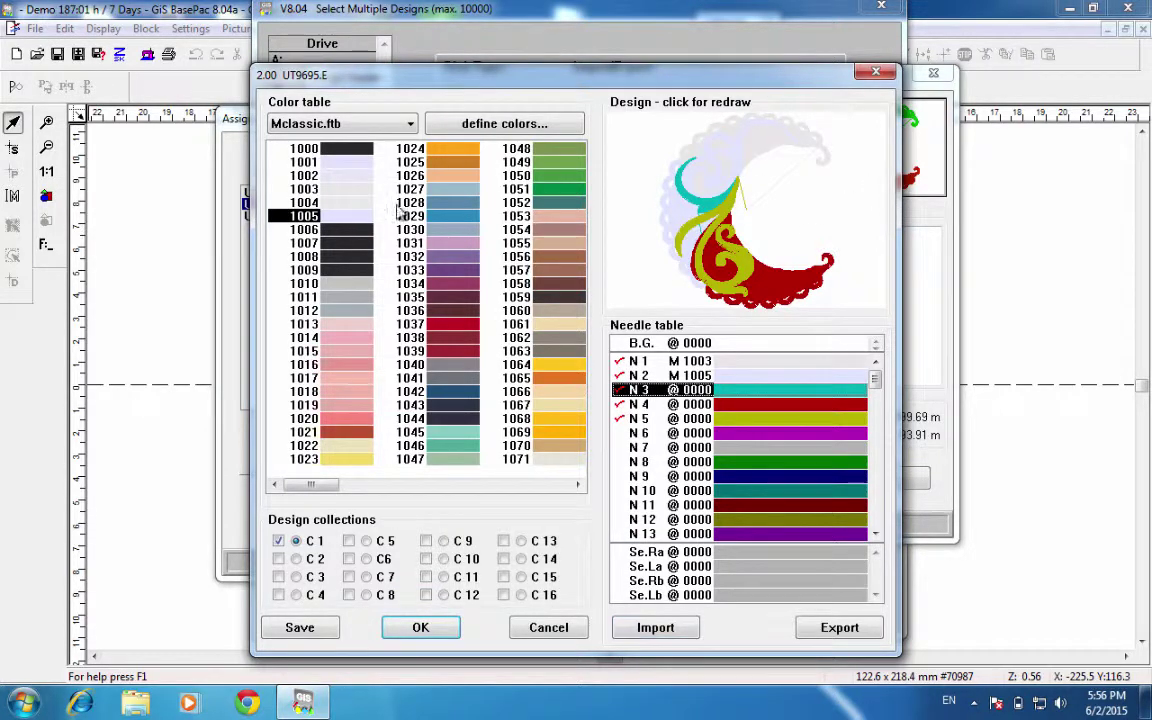
click(356, 189)
click(355, 176)
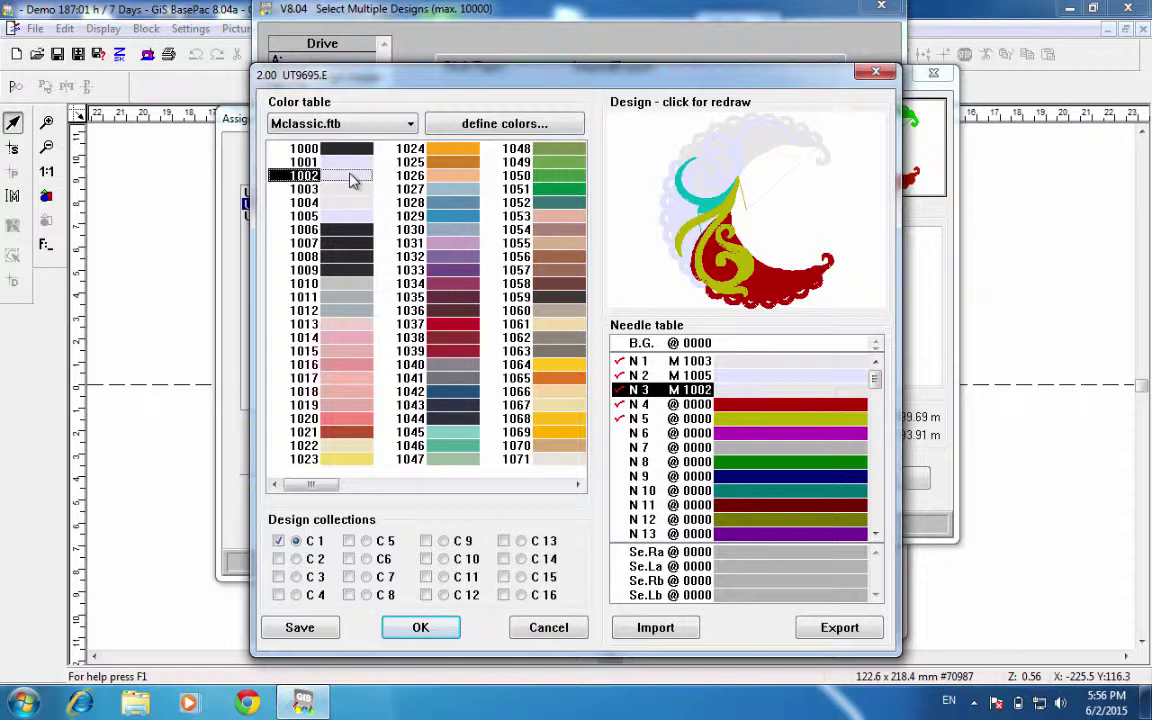
click(660, 170)
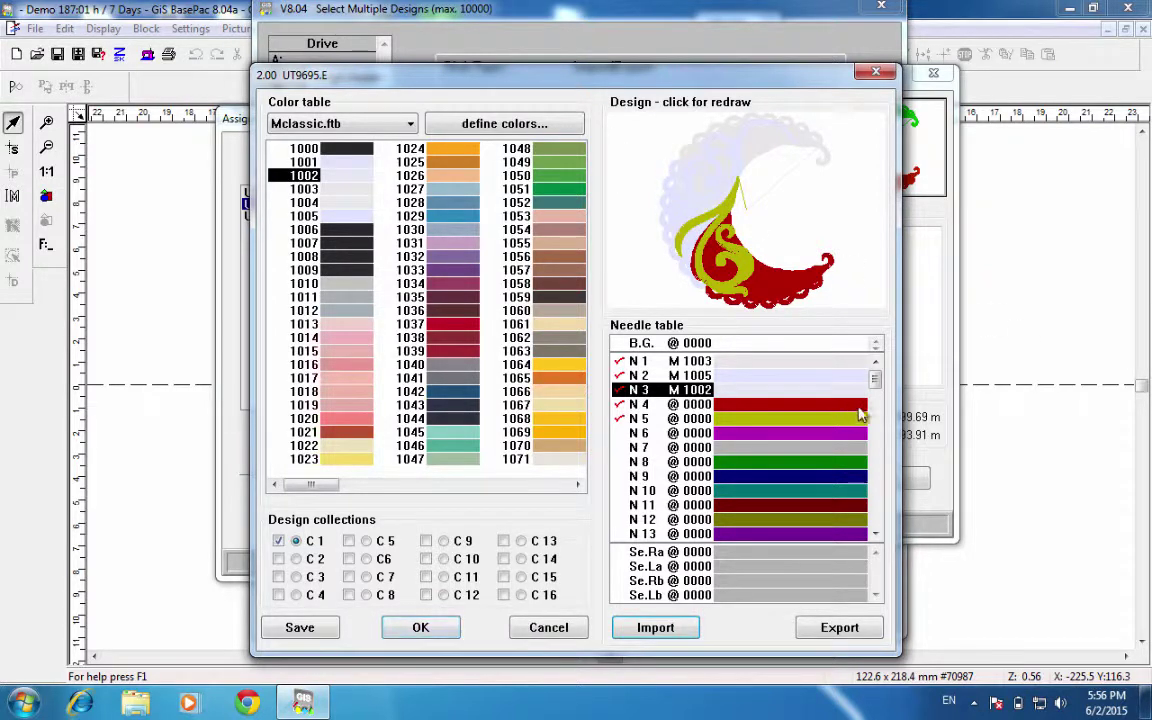
click(702, 407)
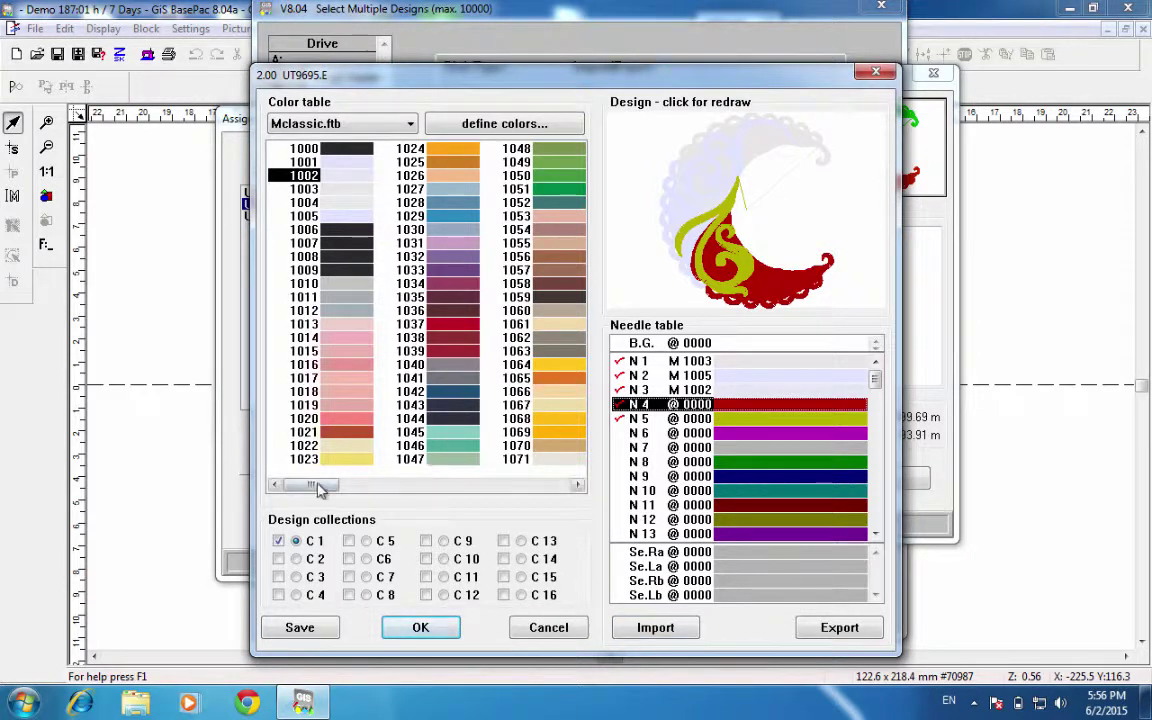
drag(319, 484, 350, 484)
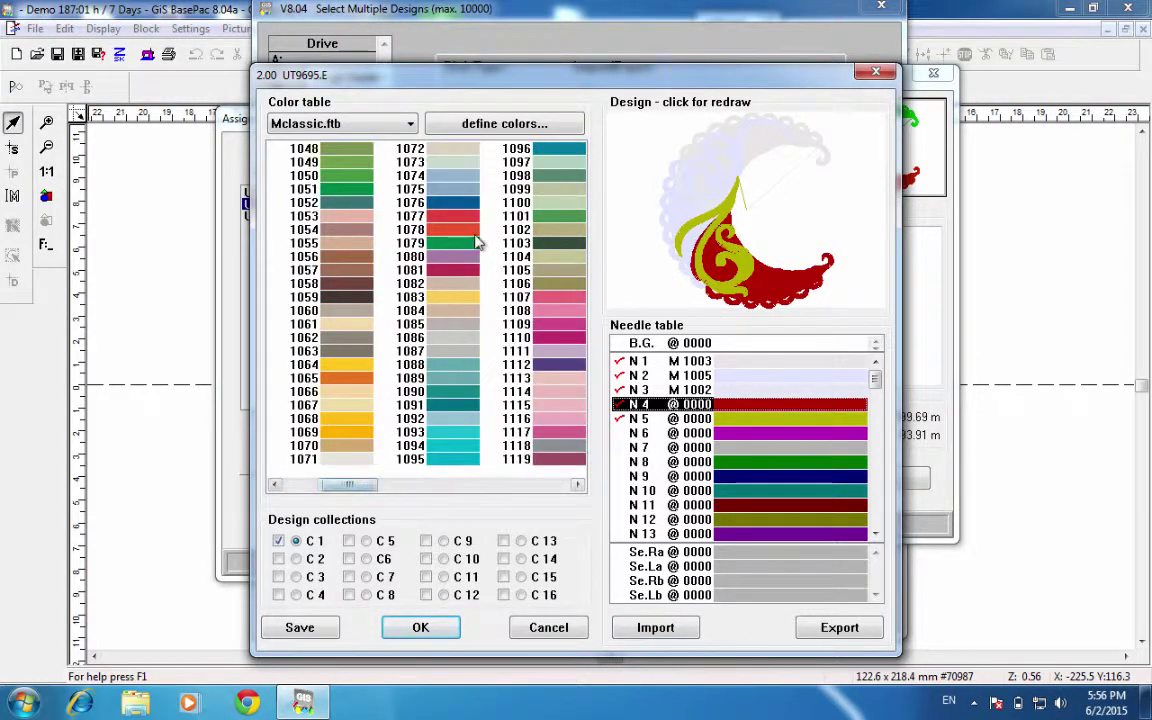
click(430, 418)
click(815, 235)
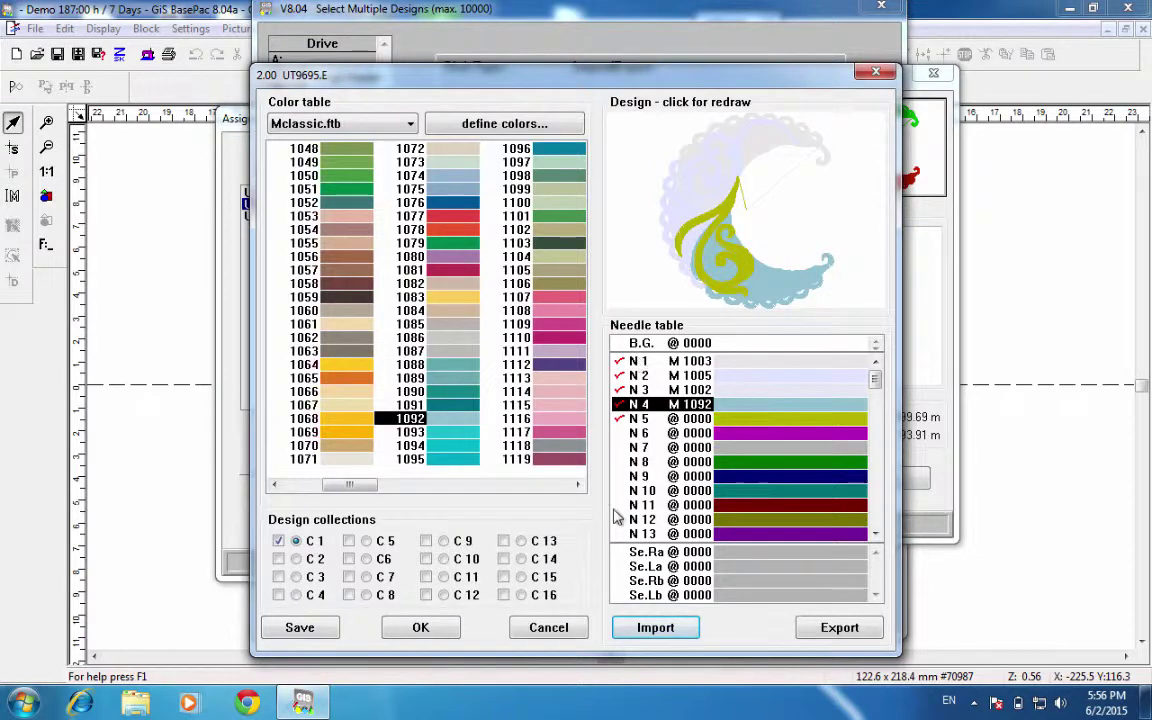
click(432, 628)
click(507, 412)
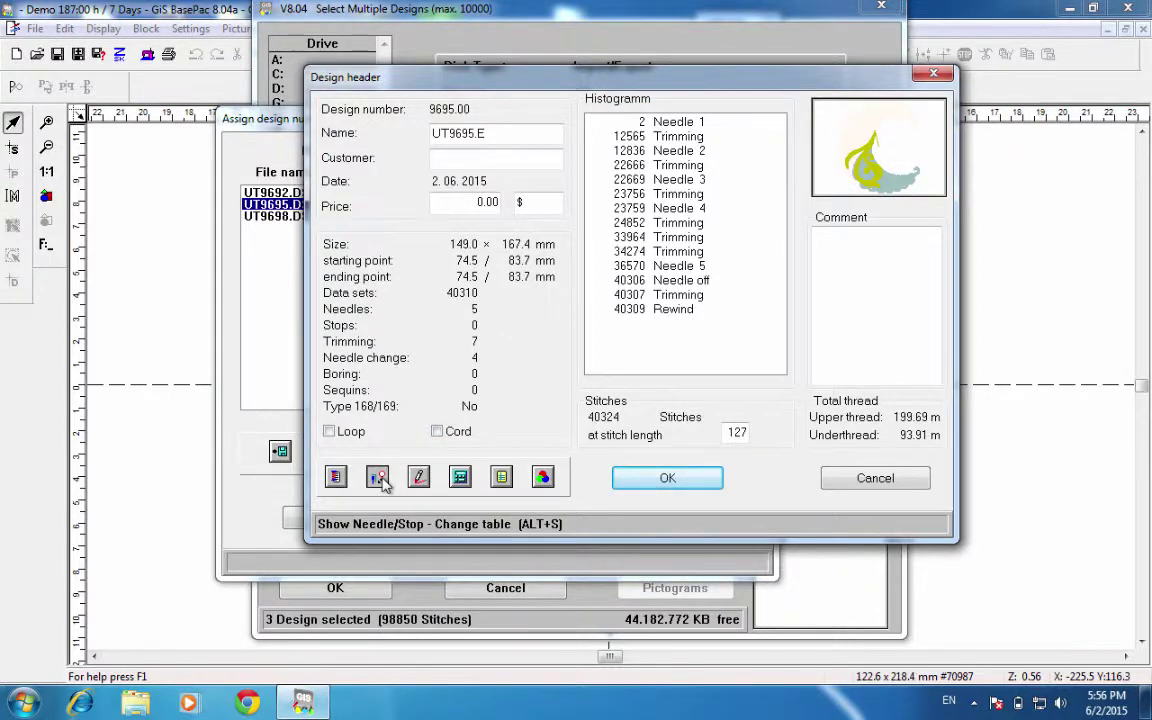
Reassign needle 5 of UT9695.DST to needle 1, accept the design header, and finish importing the DST designs
click(378, 478)
click(236, 145)
click(588, 116)
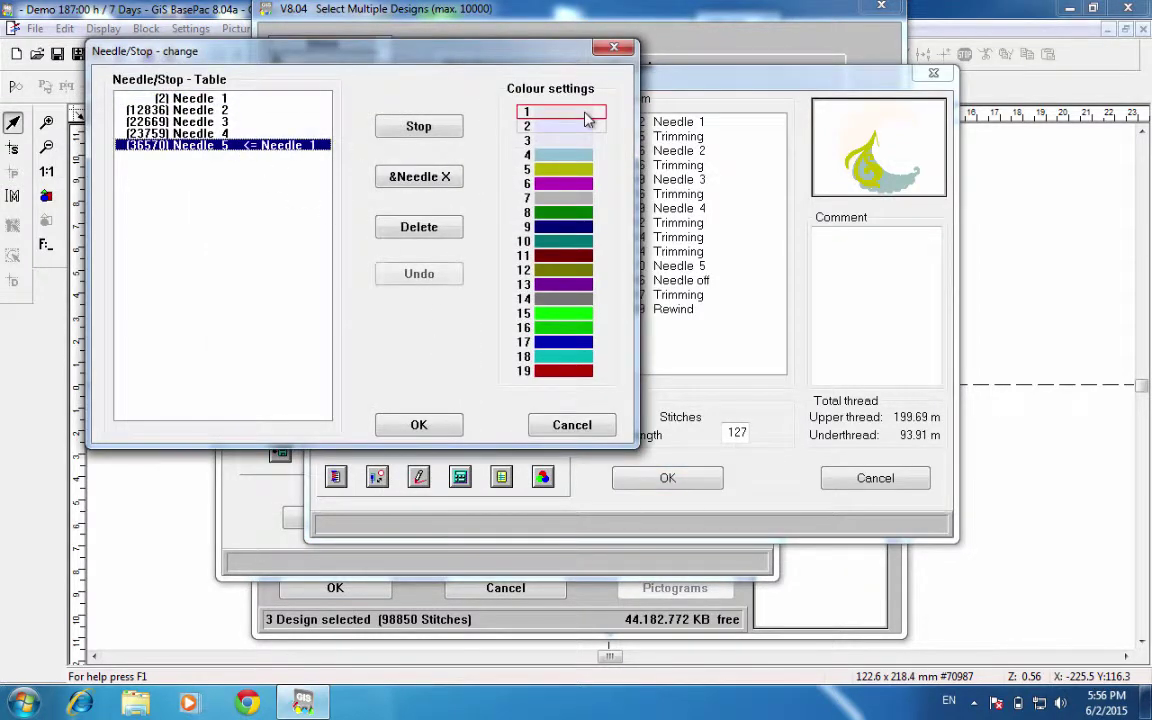
click(410, 428)
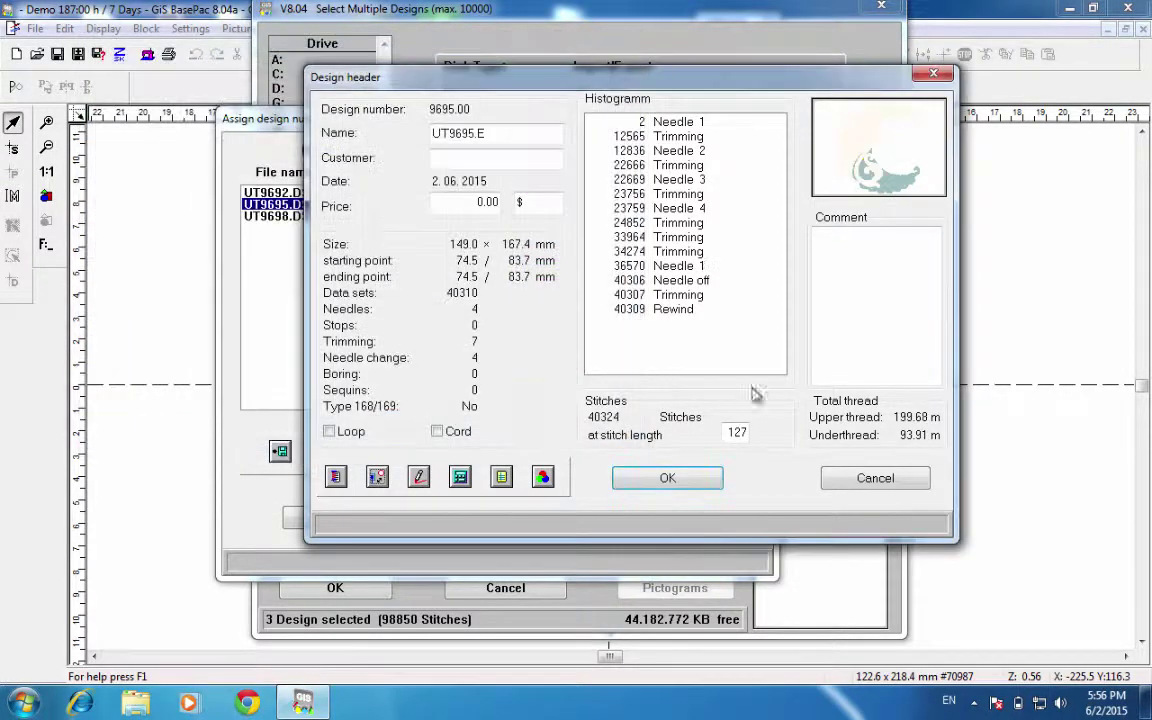
click(640, 482)
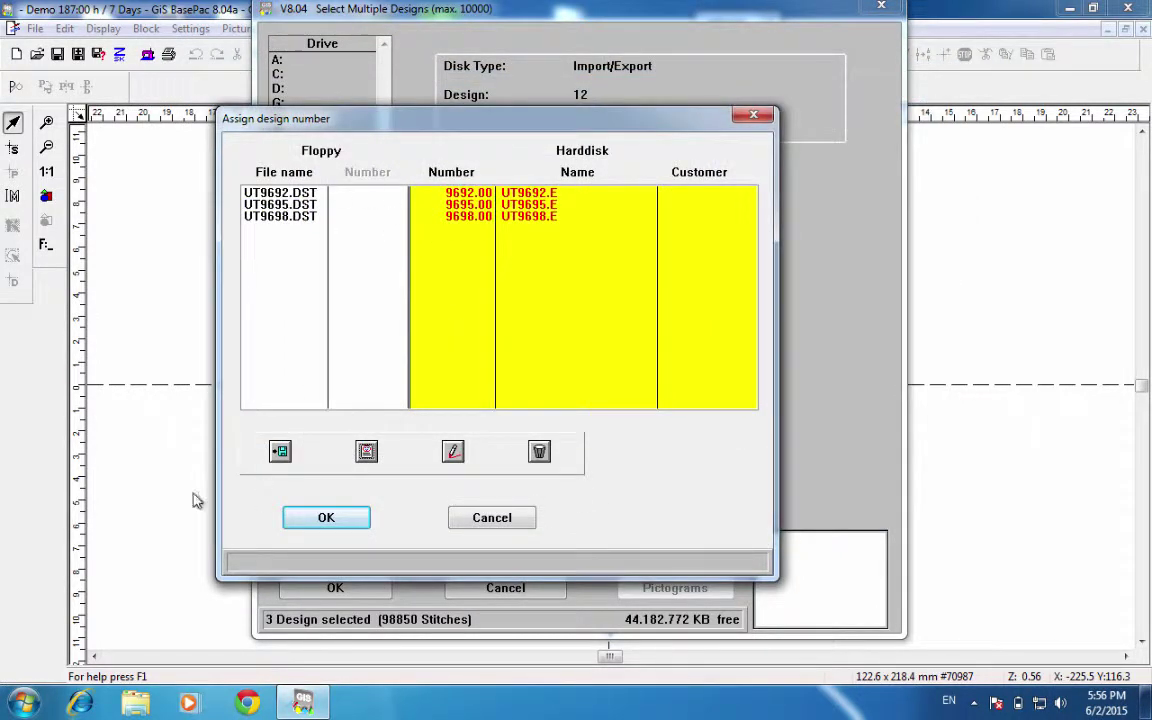
click(330, 518)
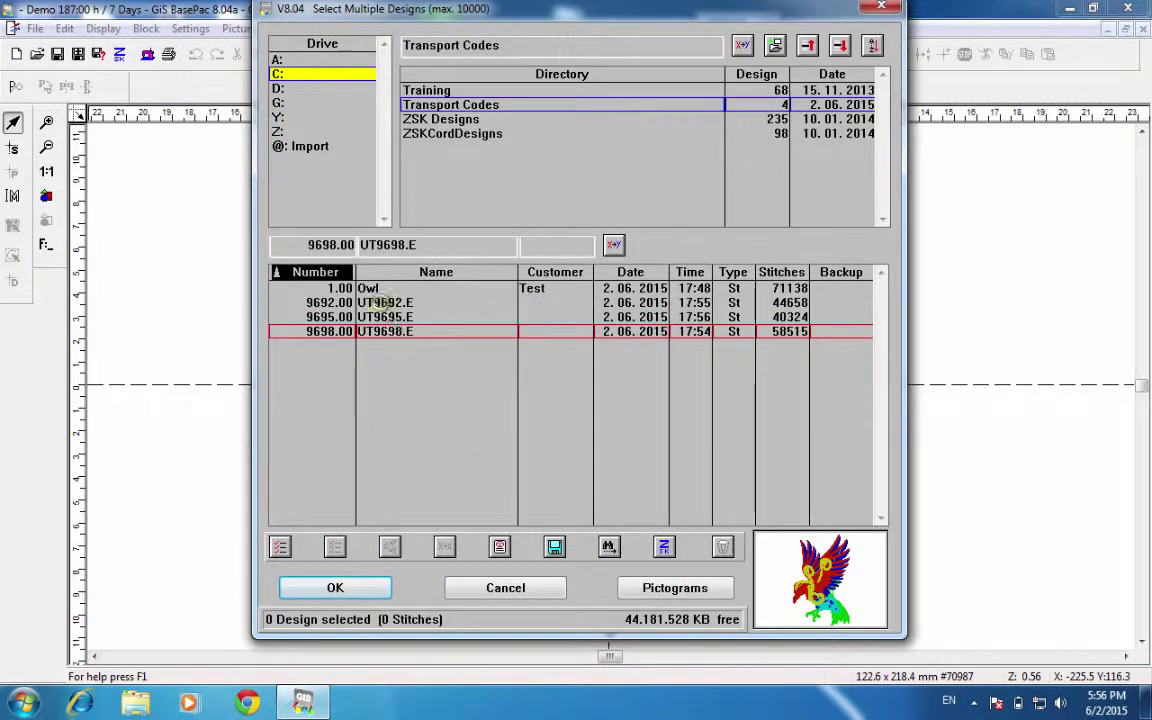
click(385, 302)
click(385, 331)
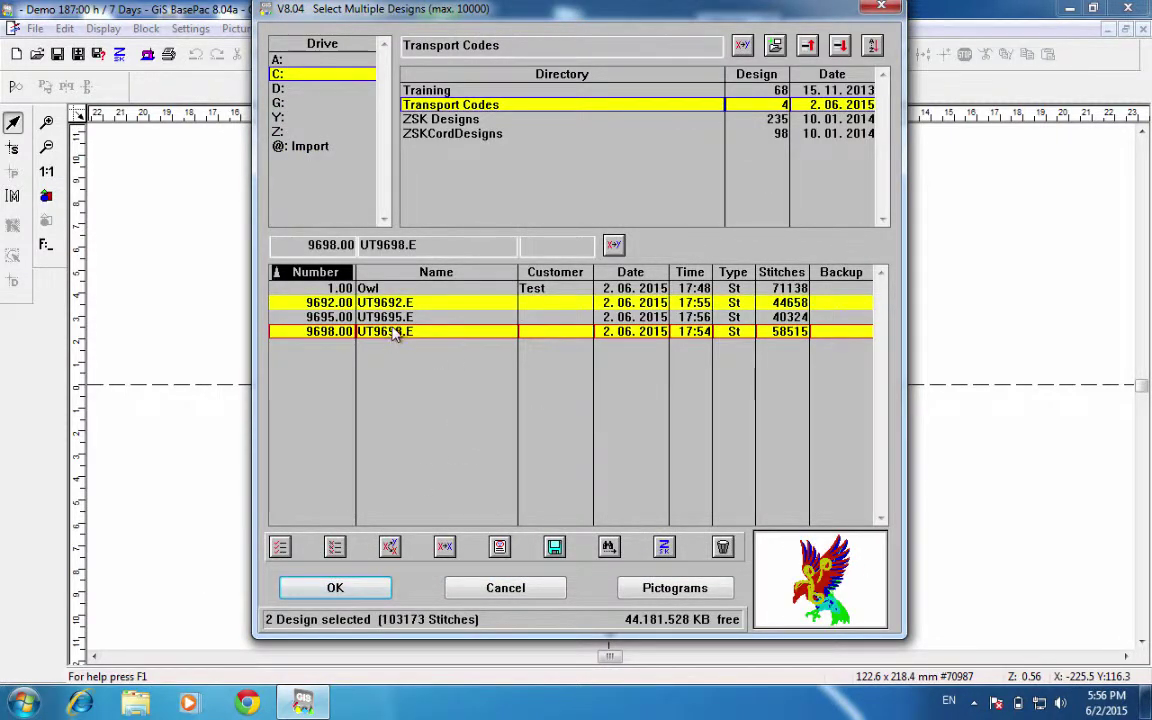
click(390, 330)
click(405, 317)
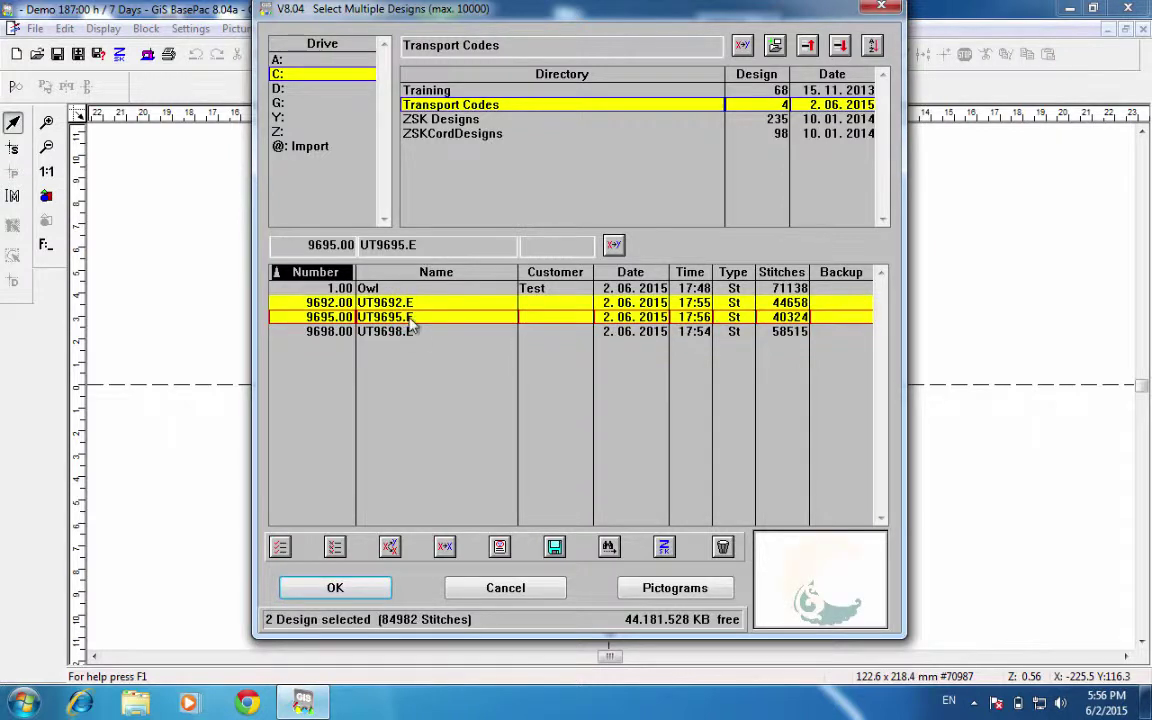
click(410, 332)
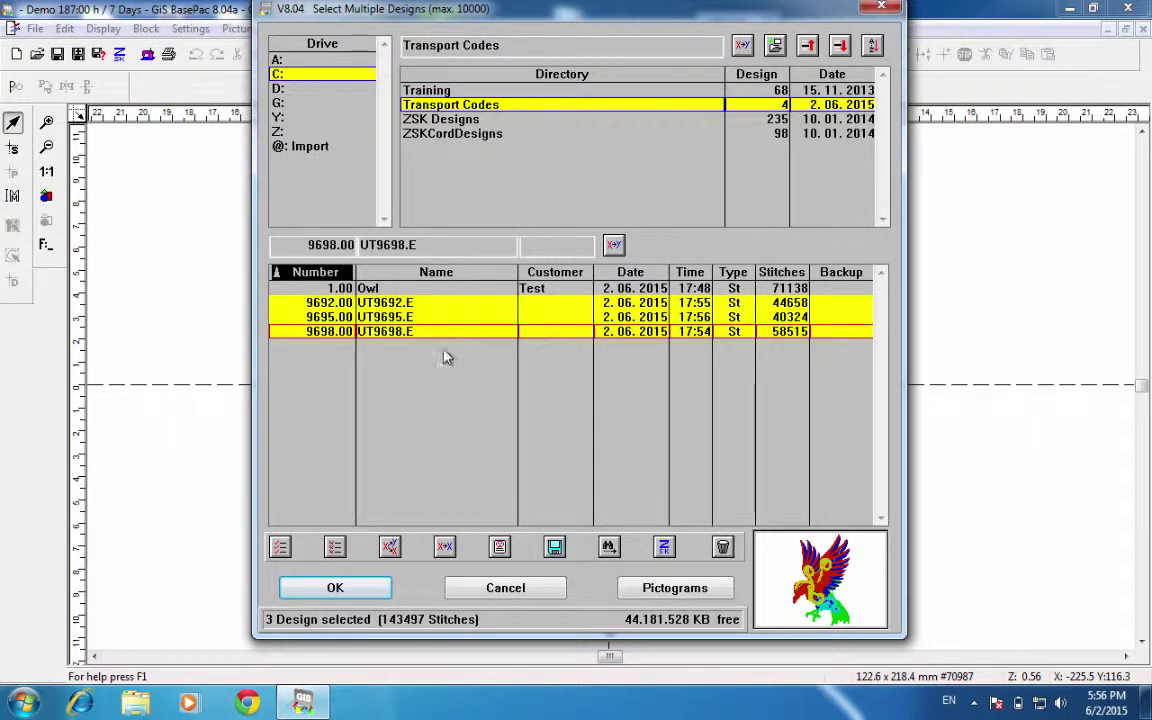
click(378, 307)
click(312, 302)
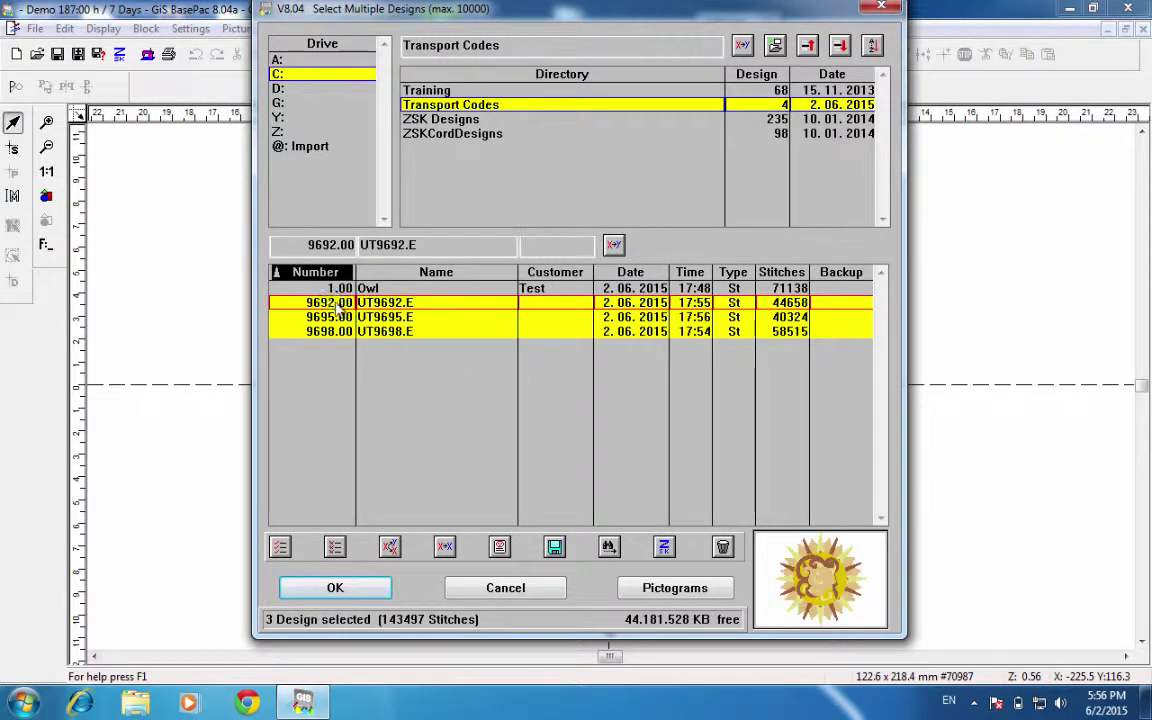
click(332, 331)
click(330, 317)
Change the design number of UT9692.E in the Transport Codes directory to 2
click(327, 303)
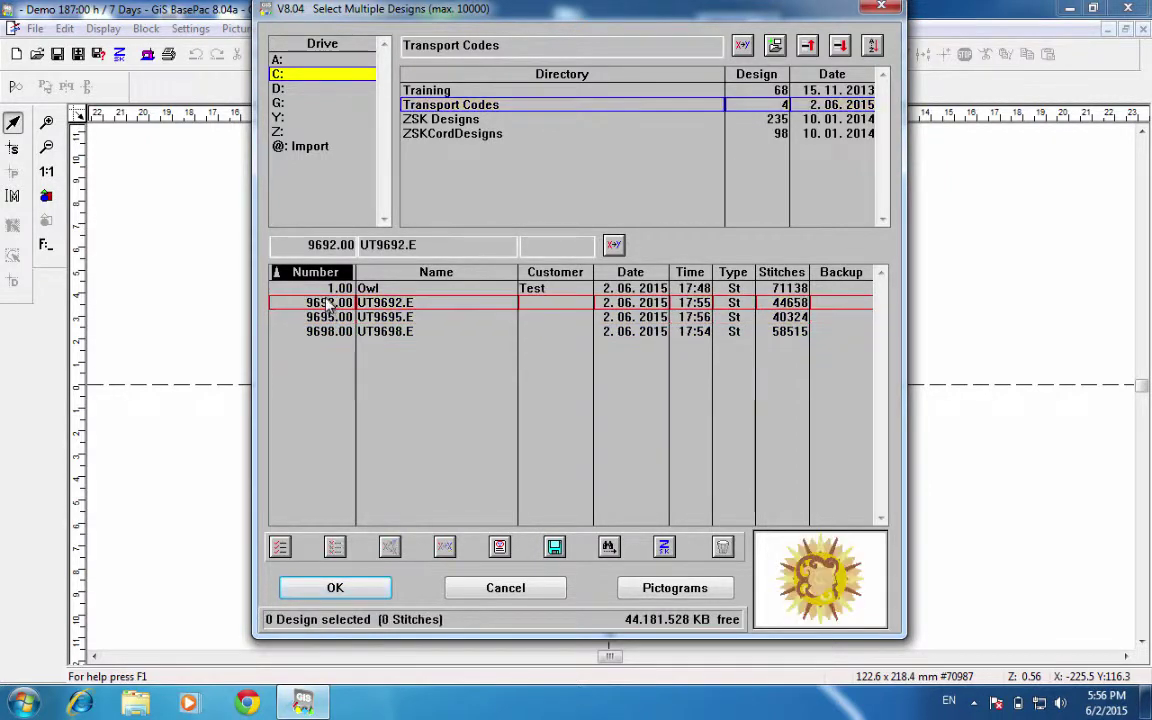
drag(302, 244, 378, 248)
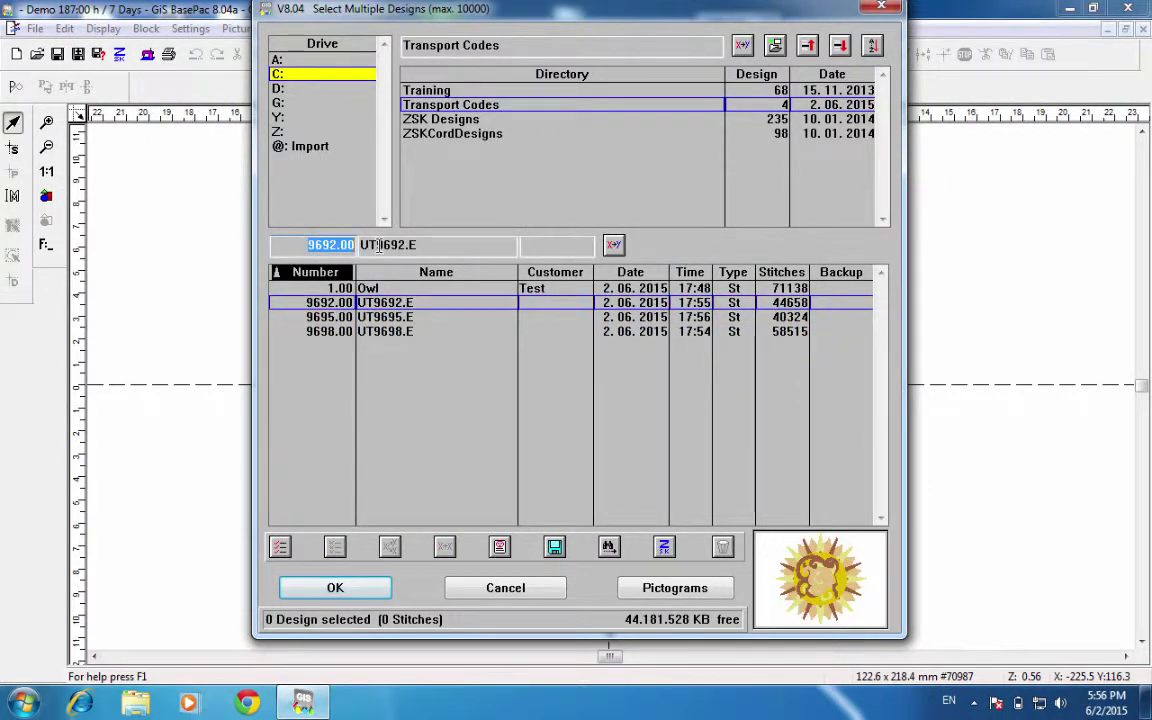
text(2)
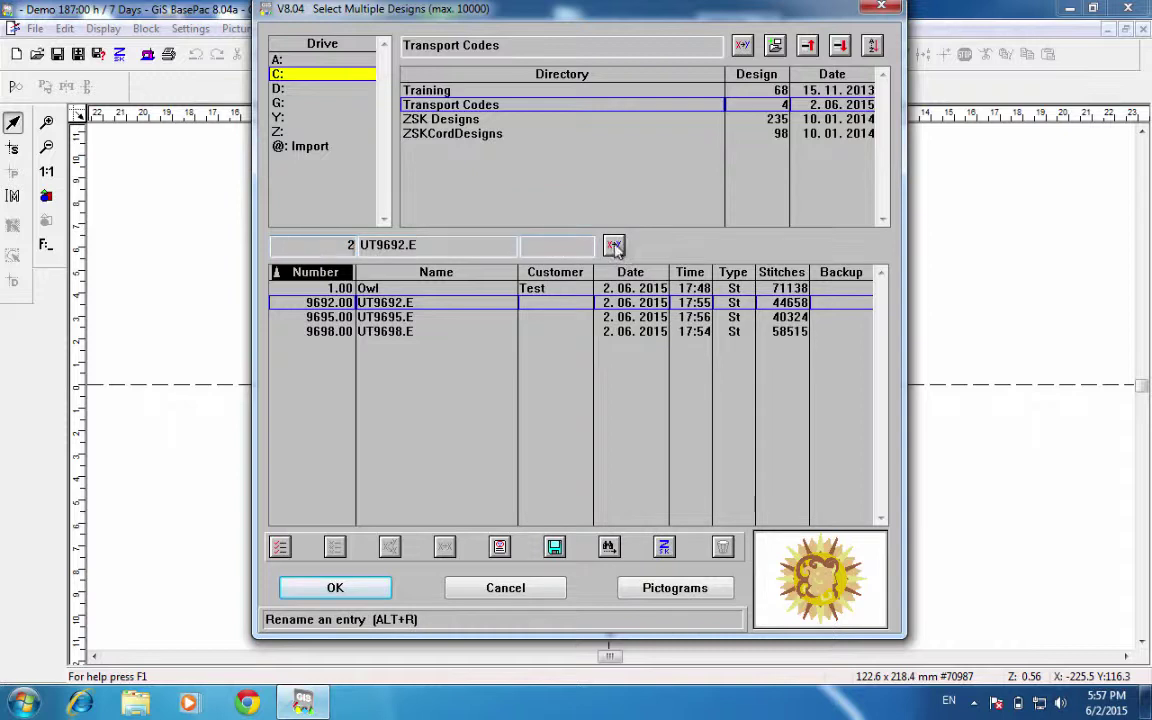
click(614, 247)
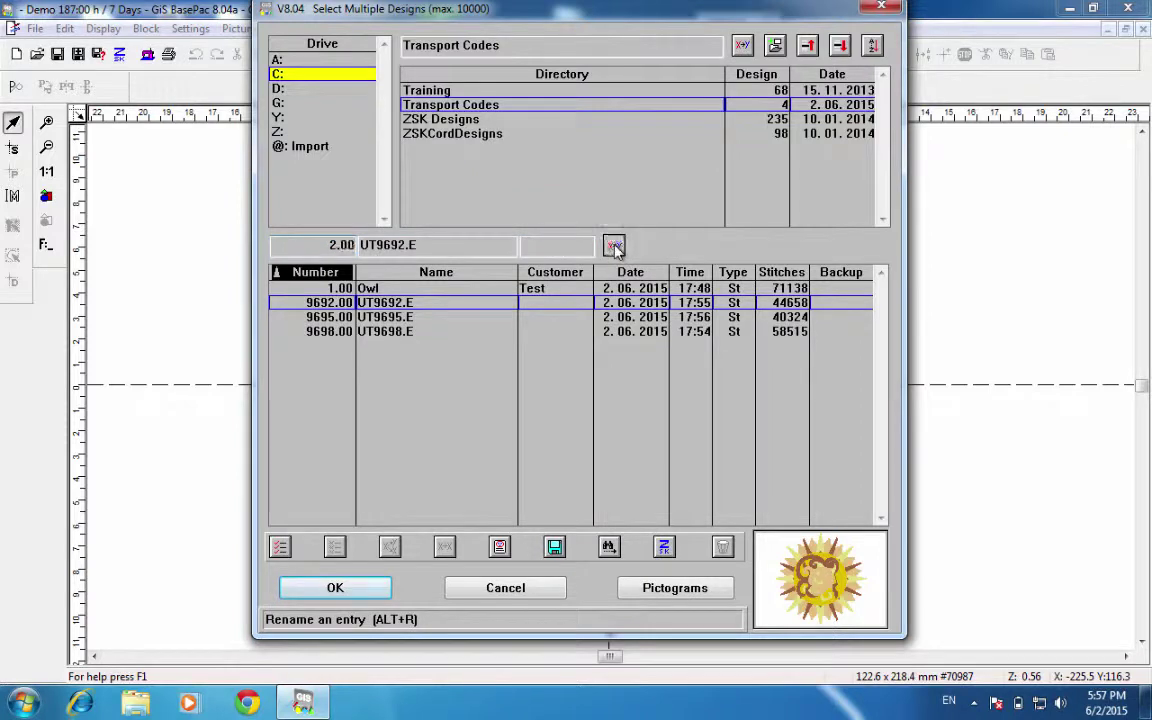
Change the design number of UT9695.E in the Transport Codes directory to 3
click(349, 317)
drag(300, 244, 408, 250)
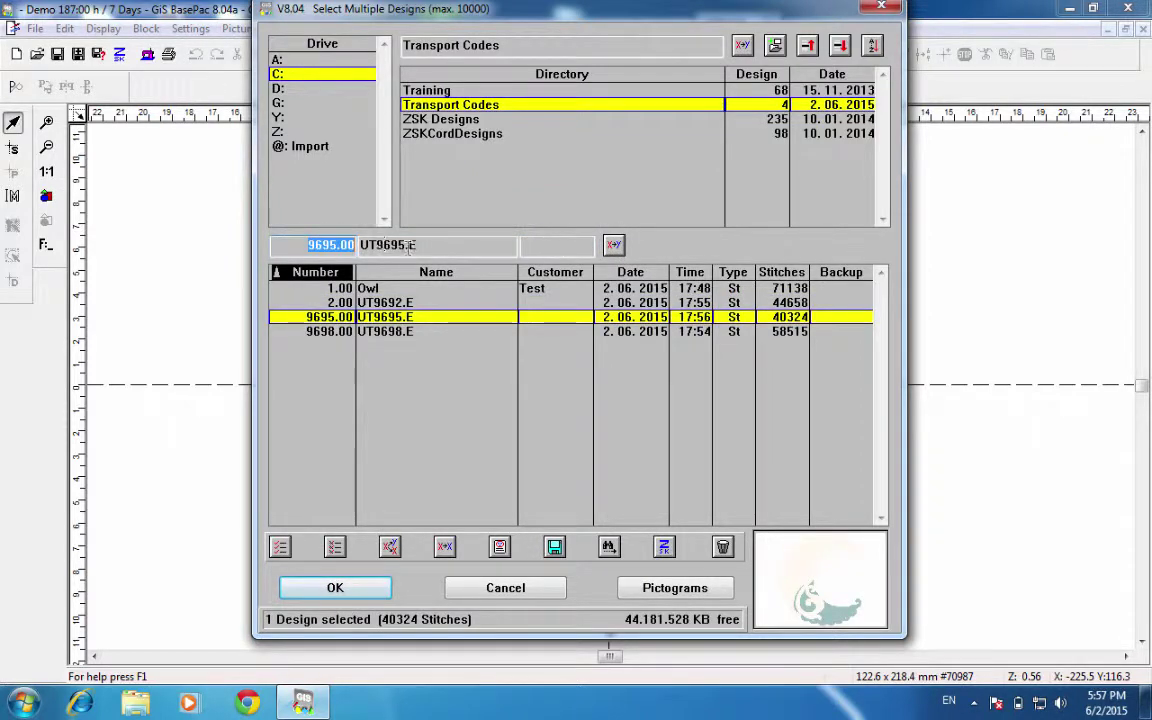
text(3)
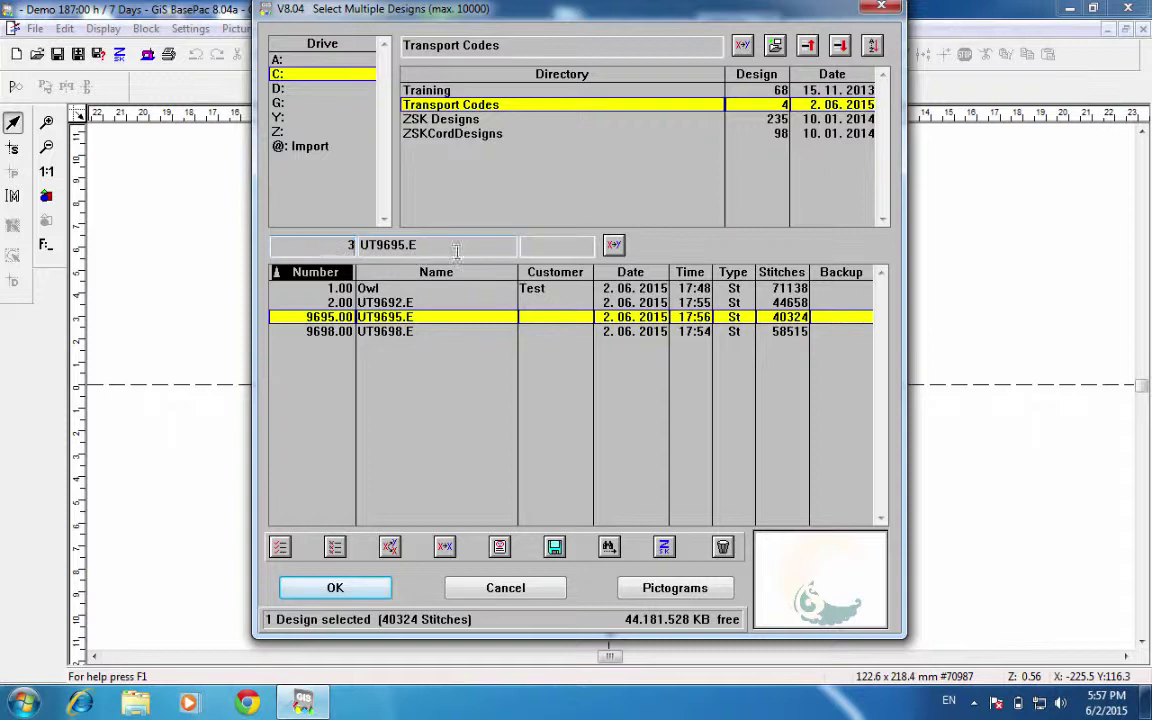
click(614, 246)
Change the design number of UT9698.E in the Transport Codes directory to 4
click(345, 331)
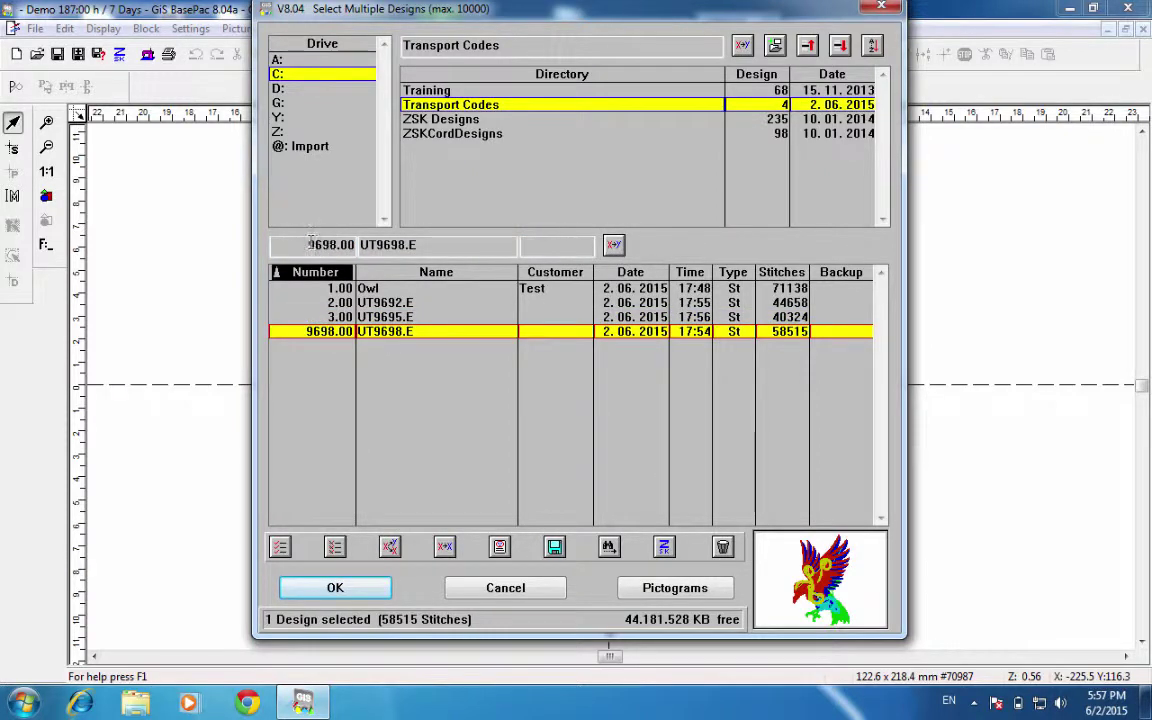
drag(304, 245, 402, 244)
text(4)
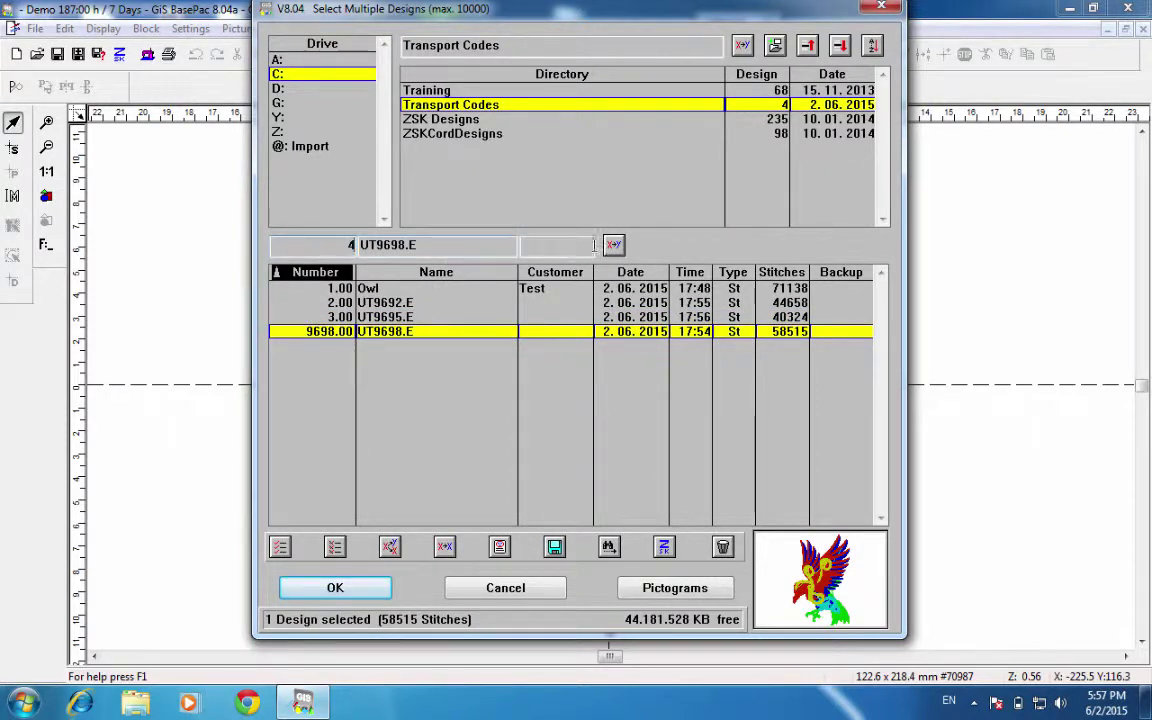
click(614, 246)
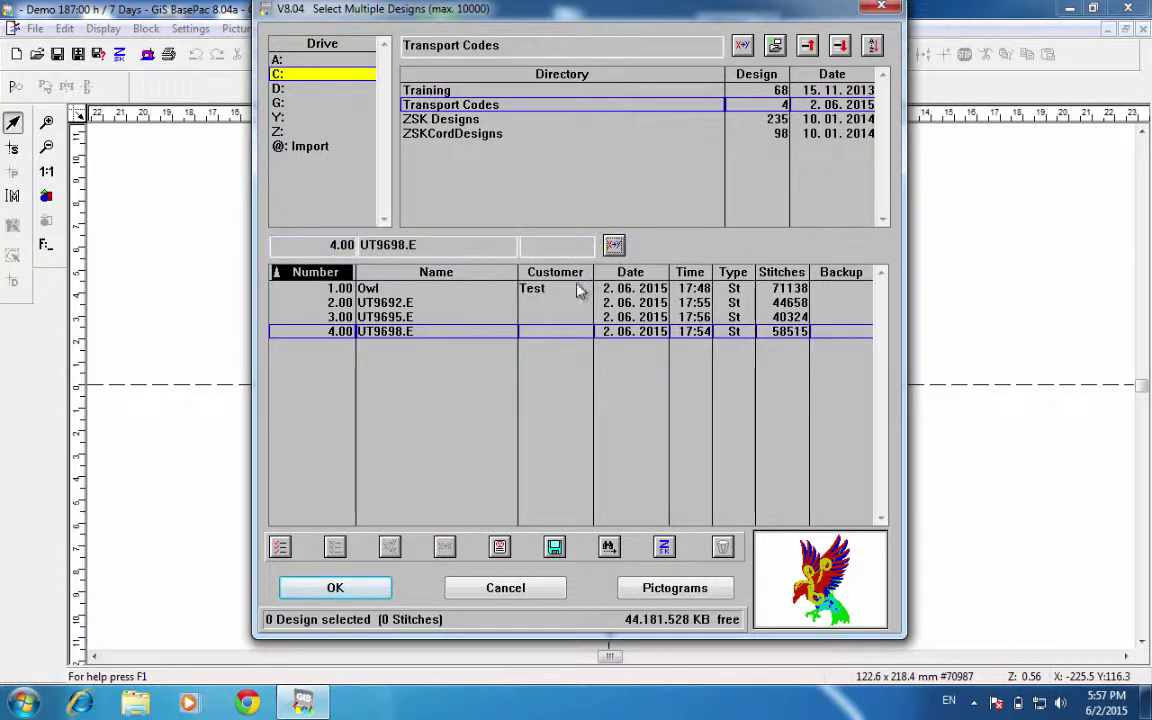
Export designs 2, 3 and 4 as ZSK Transport code files to the Shared folder, named 00000002.Z00, 00000003.Z00 and 00000004.Z00
click(380, 303)
click(384, 317)
click(388, 330)
right_click(389, 318)
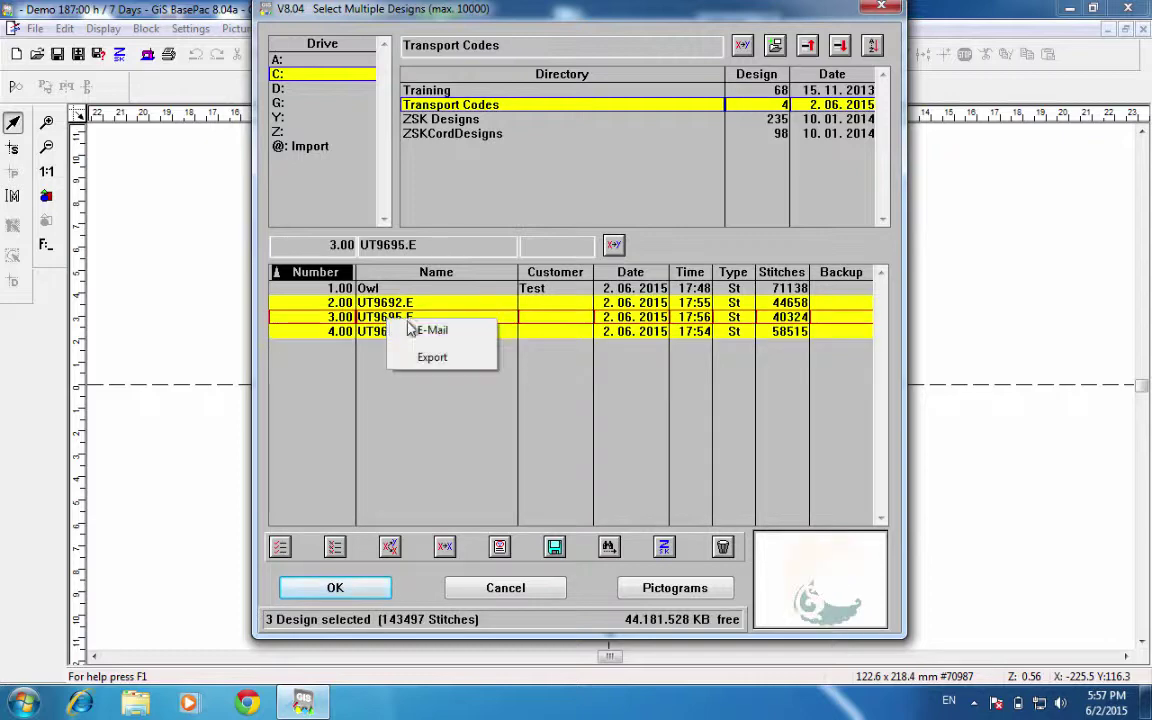
click(428, 357)
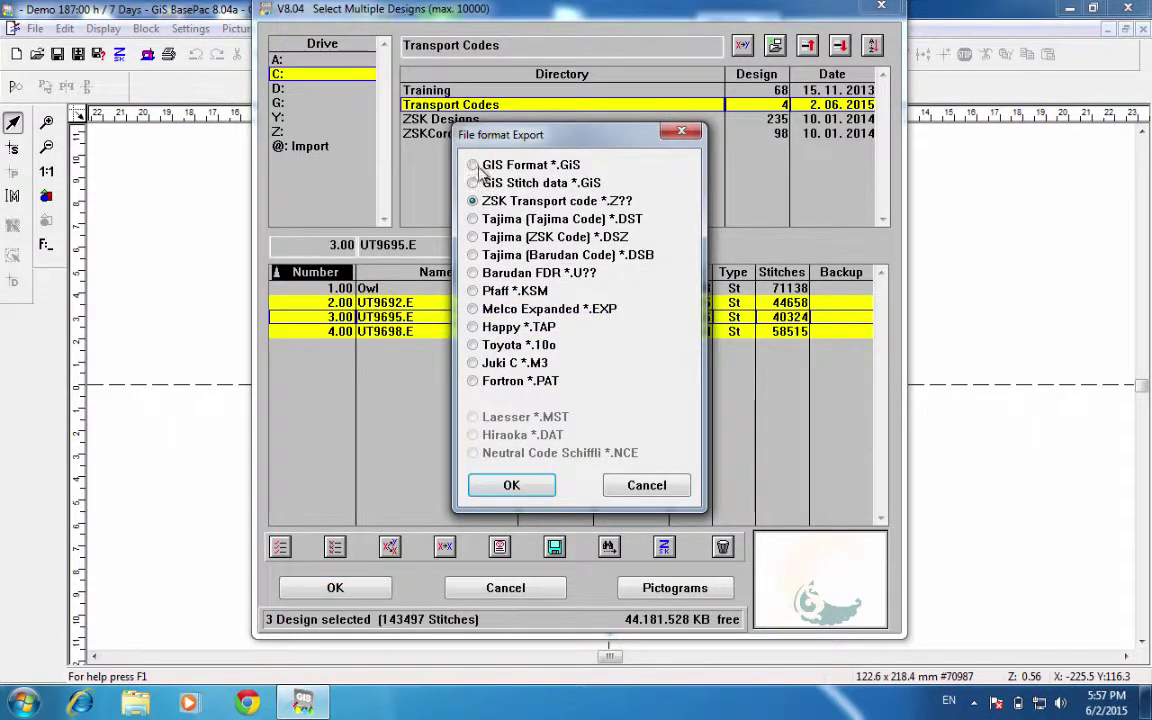
click(518, 486)
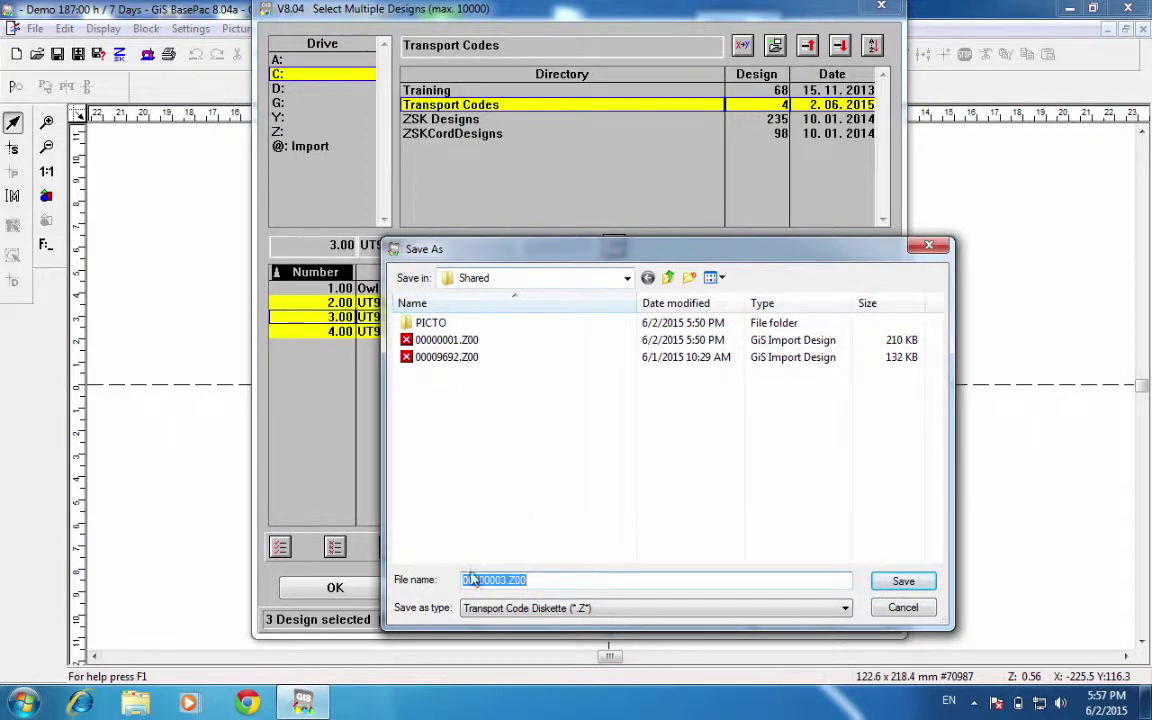
click(925, 588)
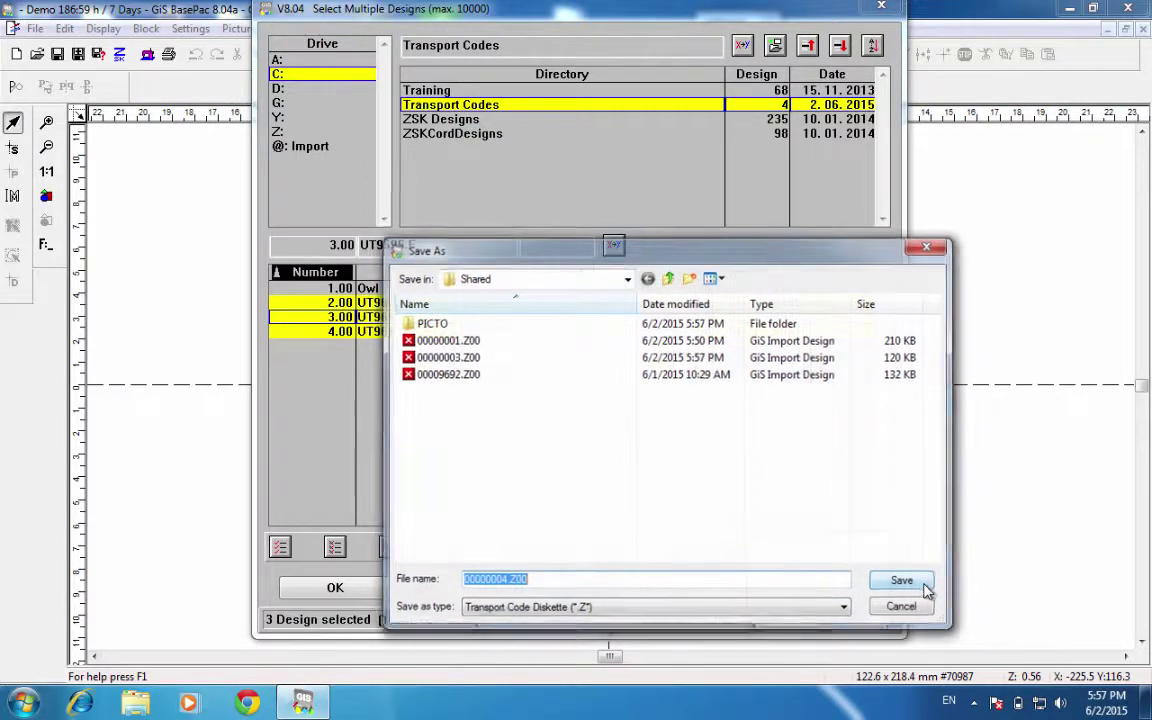
click(903, 582)
click(903, 582)
click(925, 588)
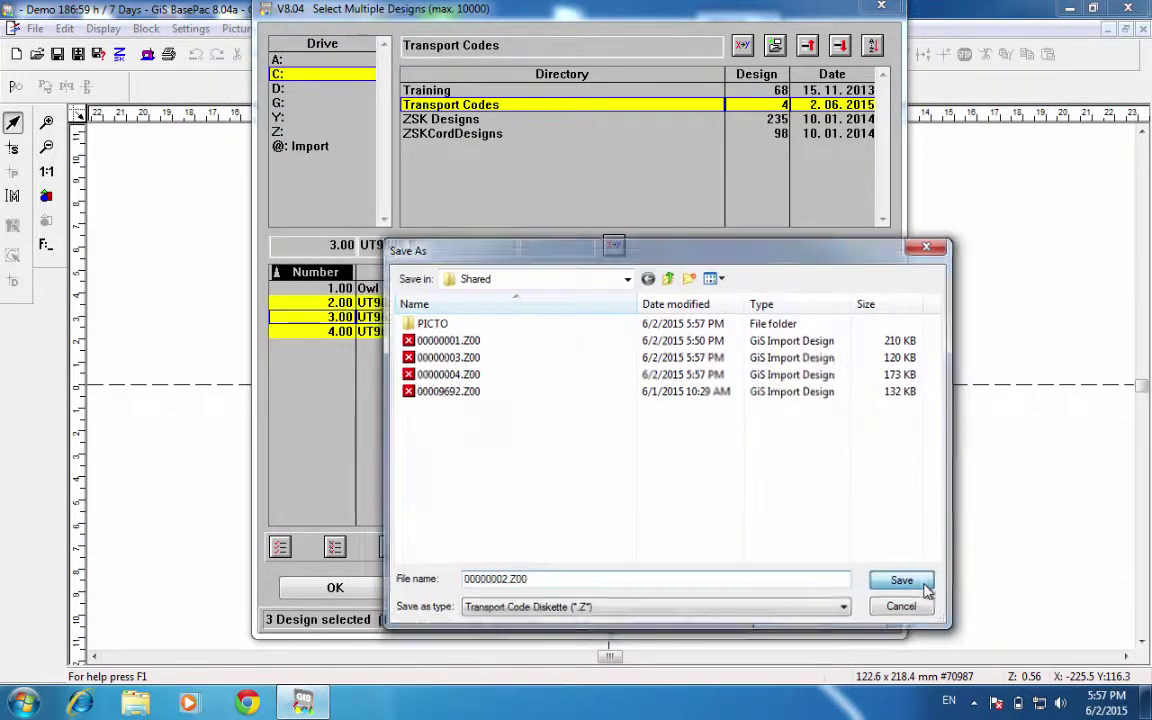
Open the three selected designs in the editor and view designs 3.00 and 4.00 in turn
click(336, 589)
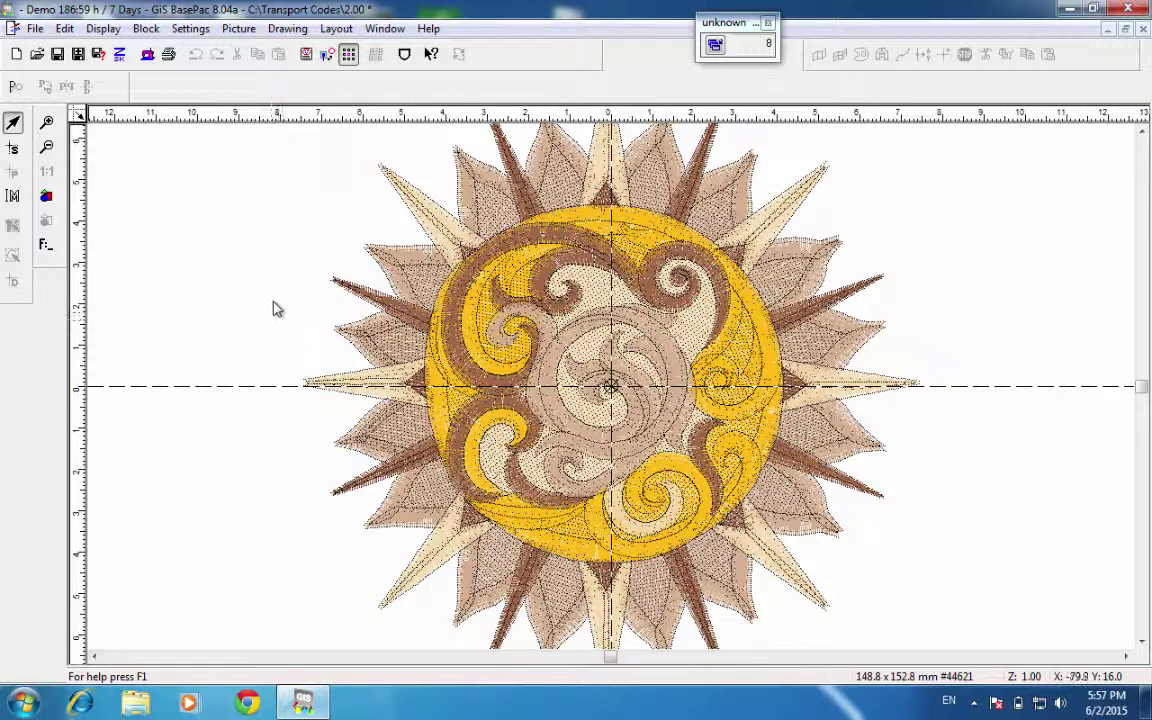
click(384, 28)
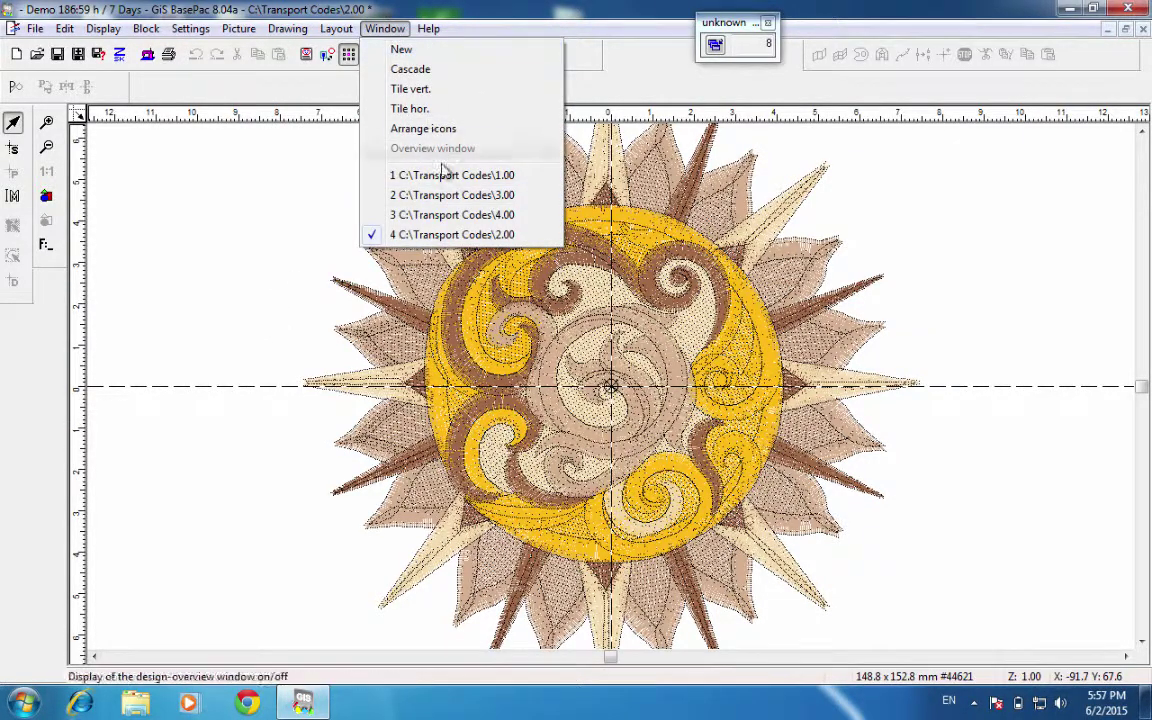
click(445, 196)
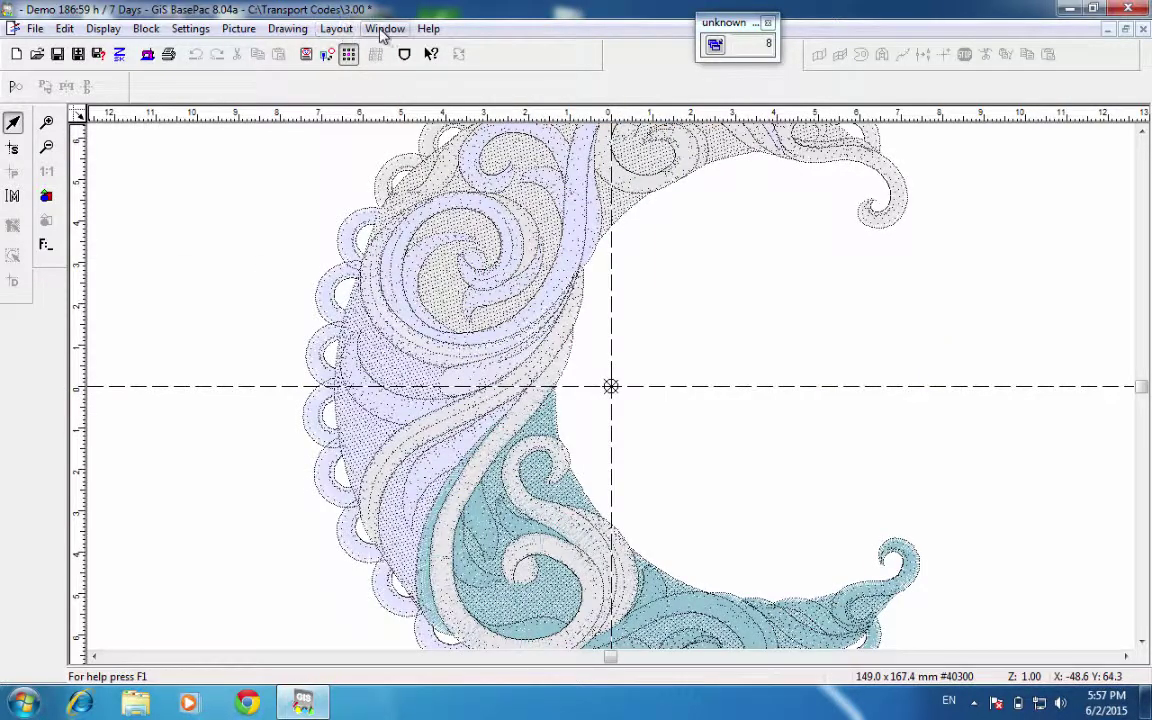
click(382, 29)
click(407, 214)
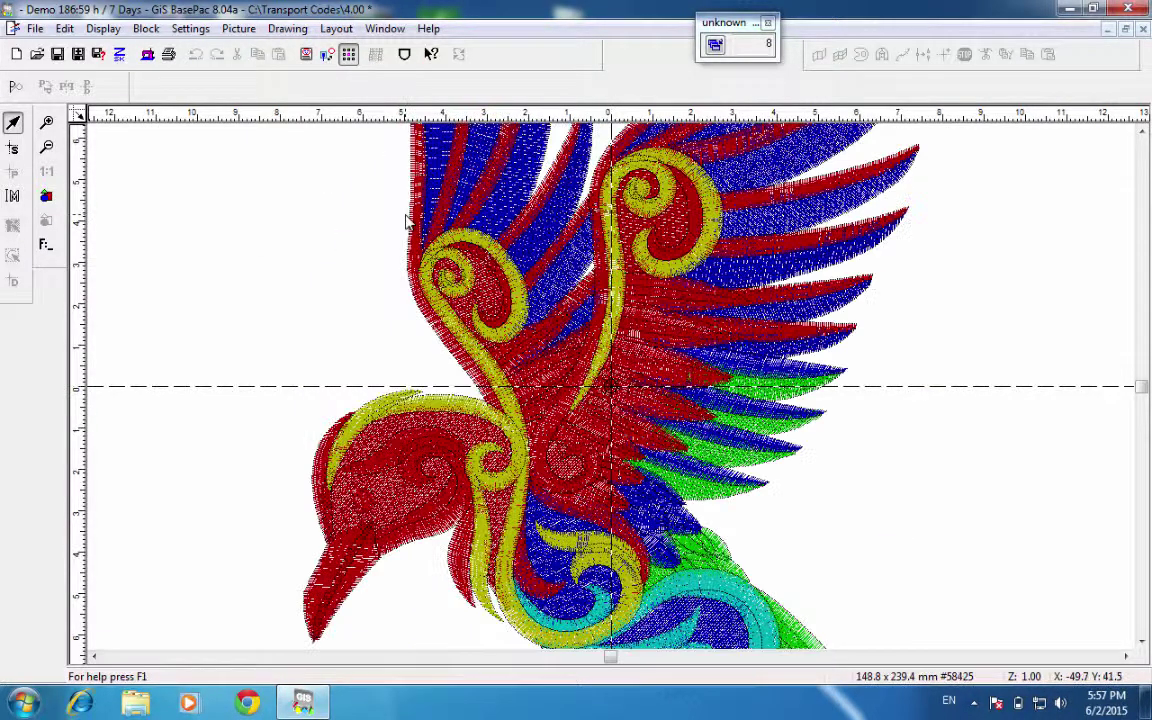